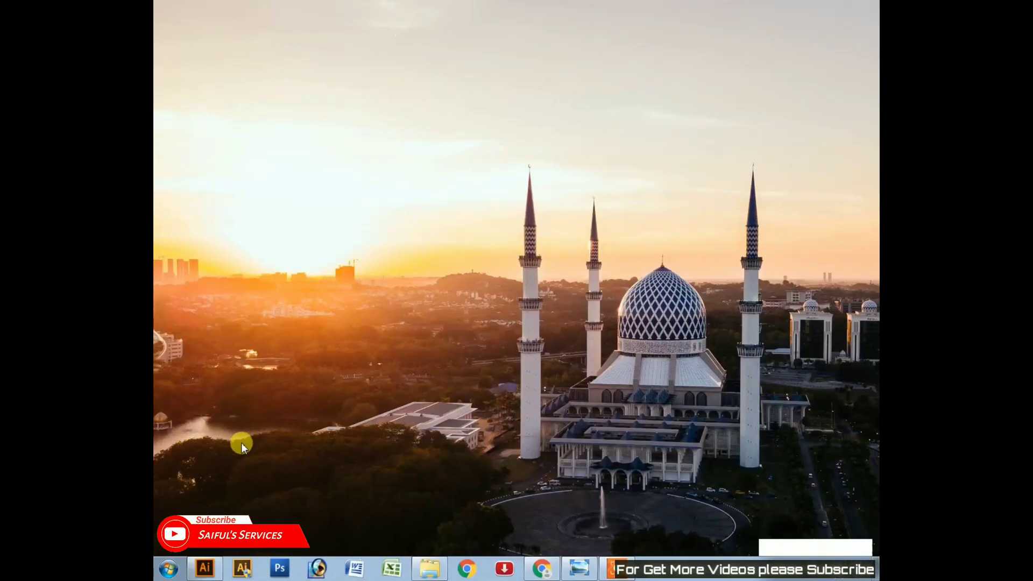
- Review the complete saree layout diagram and examine the printed saree photo in Windows Photo Viewer up close
click(218, 574)
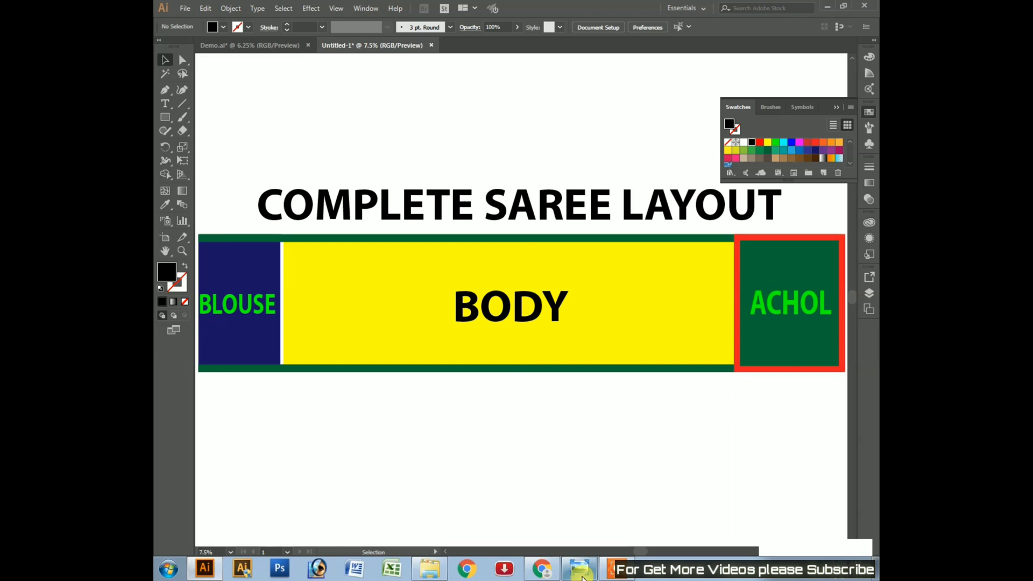
click(579, 570)
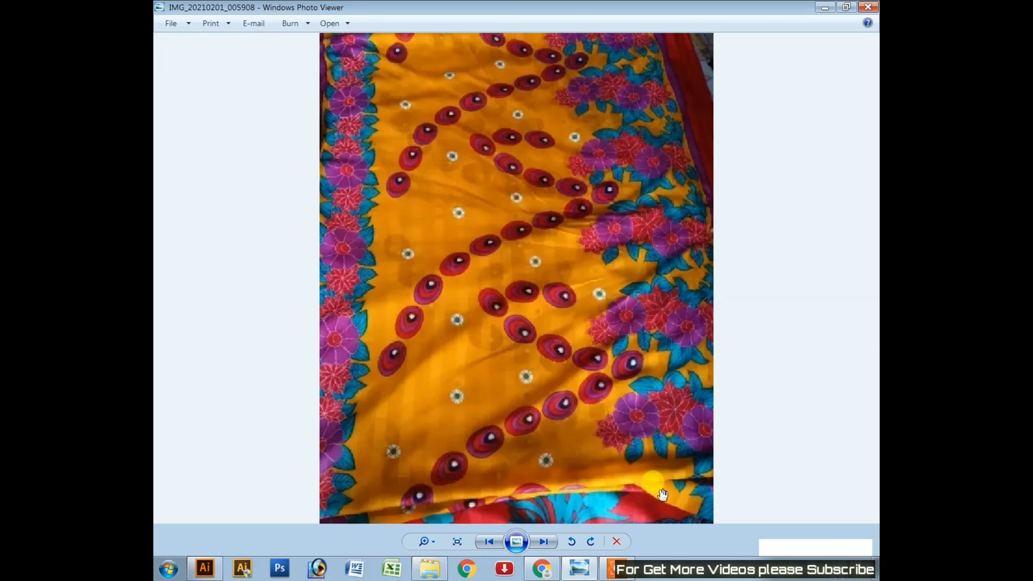
click(614, 573)
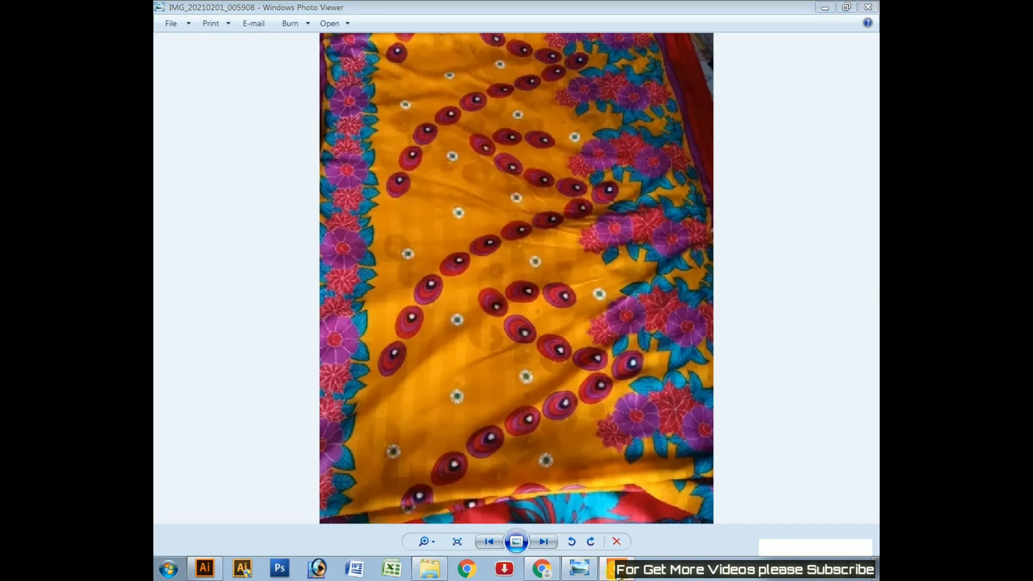
click(822, 532)
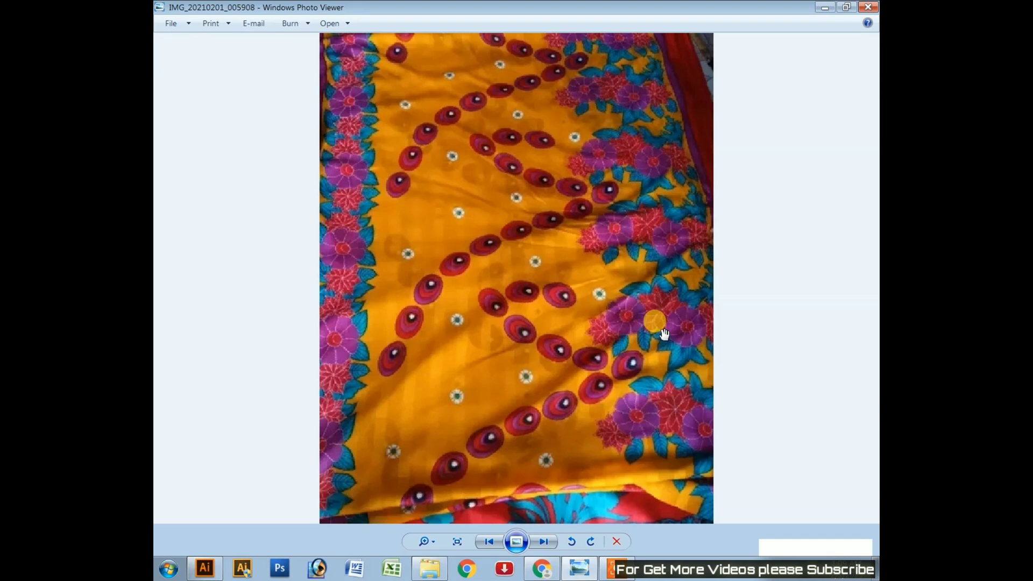
key(ctrl+KP_Add)
key(ctrl+KP_Add)
scroll(710, 365, up, 1)
drag(710, 365, 595, 330)
key(ctrl+KP_Subtract)
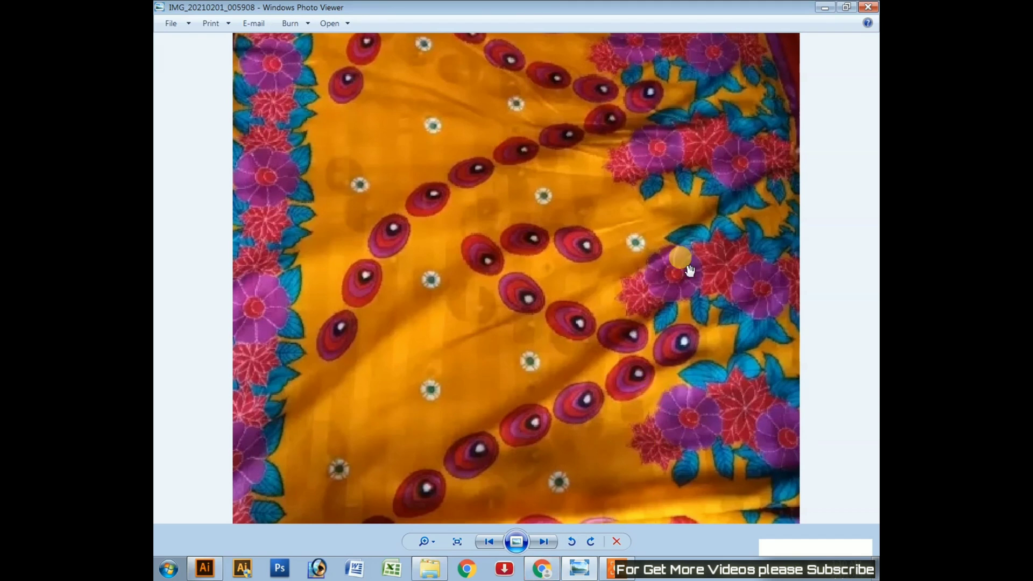
- Switch to Demo.ai in Illustrator, select the floral panel, and set the keyboard increment to 18 in
click(205, 568)
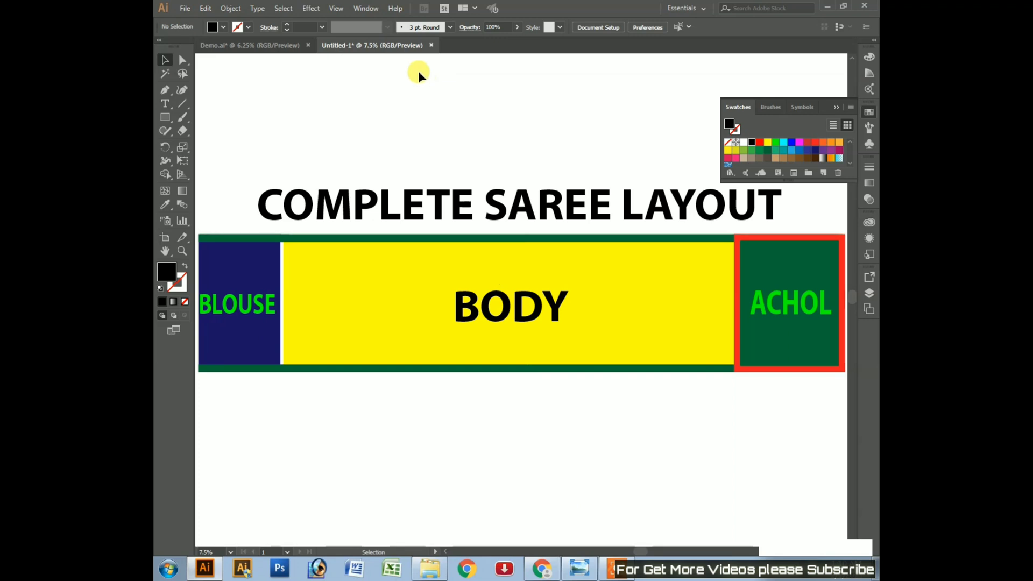
click(268, 45)
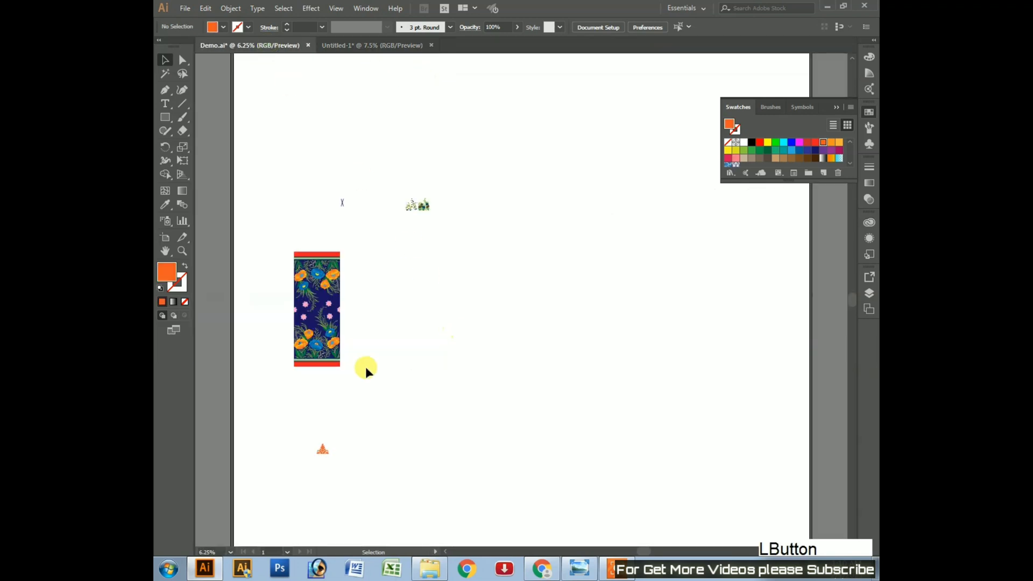
drag(272, 234, 371, 377)
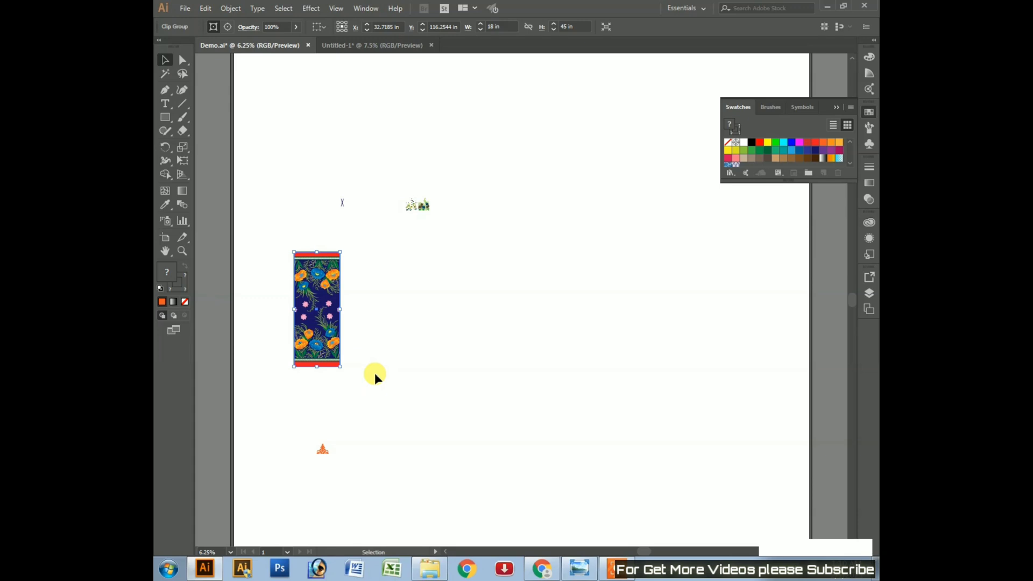
key(ctrl+k)
text(18)
key(Return)
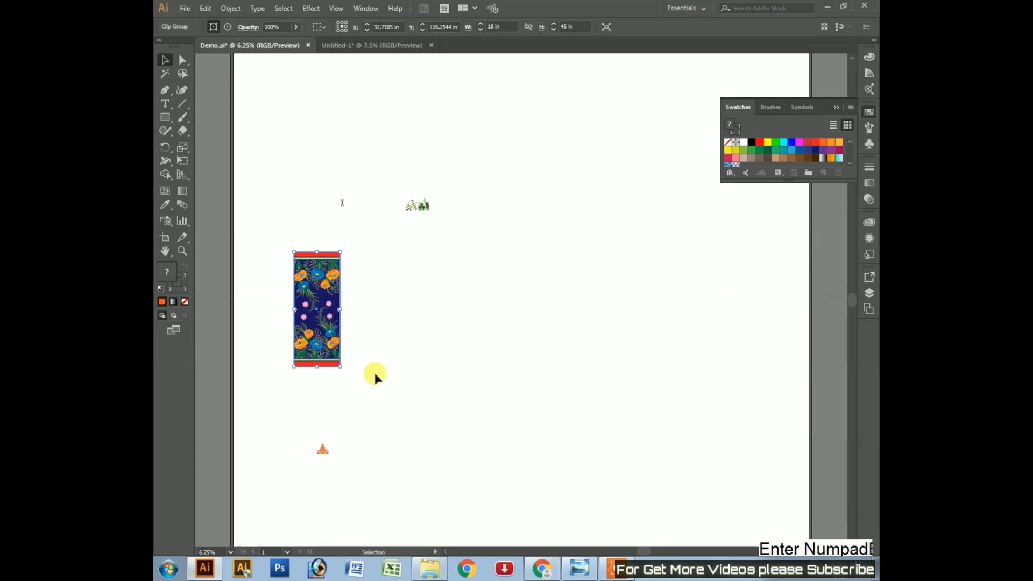
- Duplicate the floral panel 18 in to the right and repeat the copy until eight panels form one continuous row
key(alt+Right)
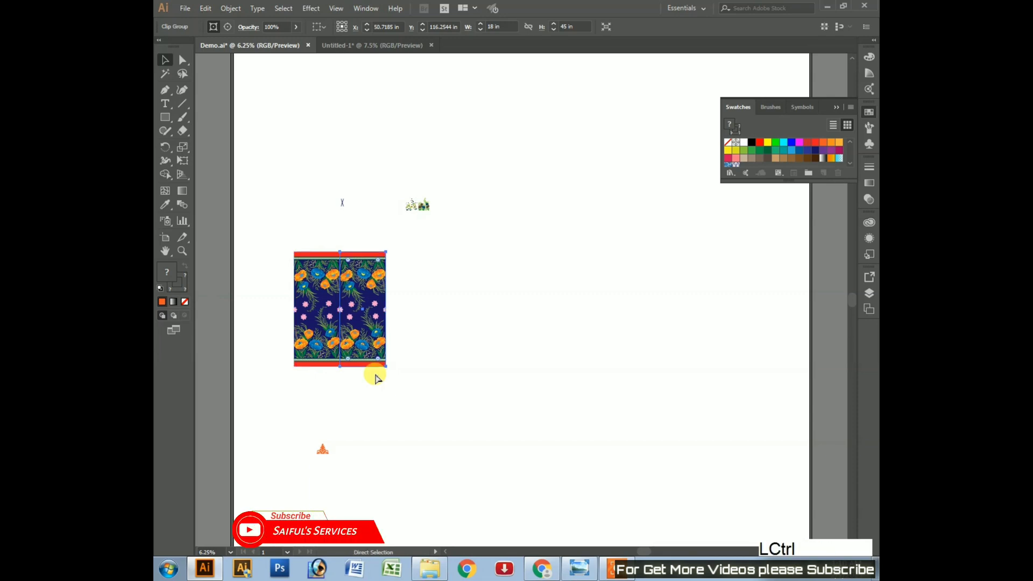
key(ctrl+d)
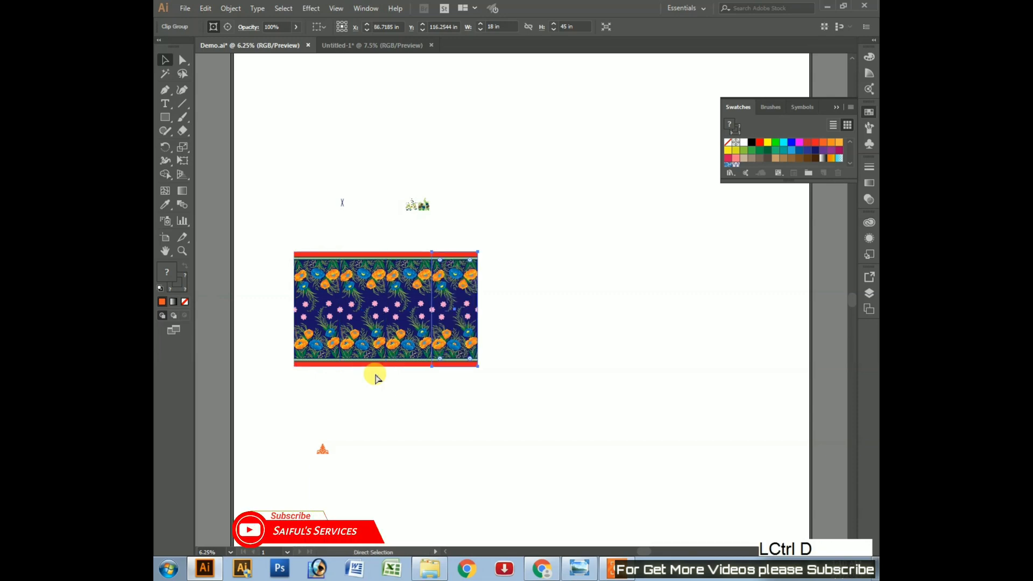
key(ctrl+d)
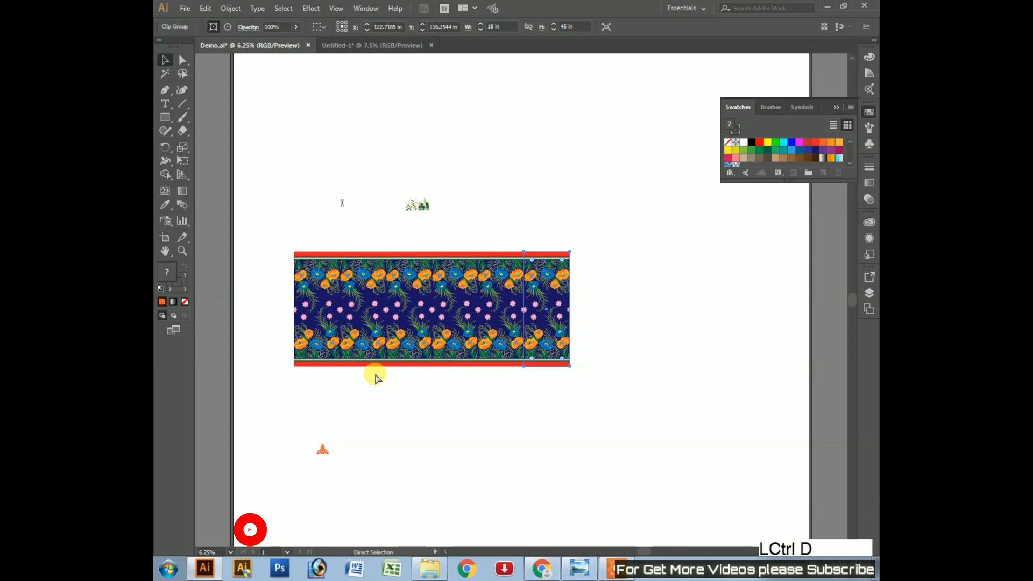
key(ctrl+d)
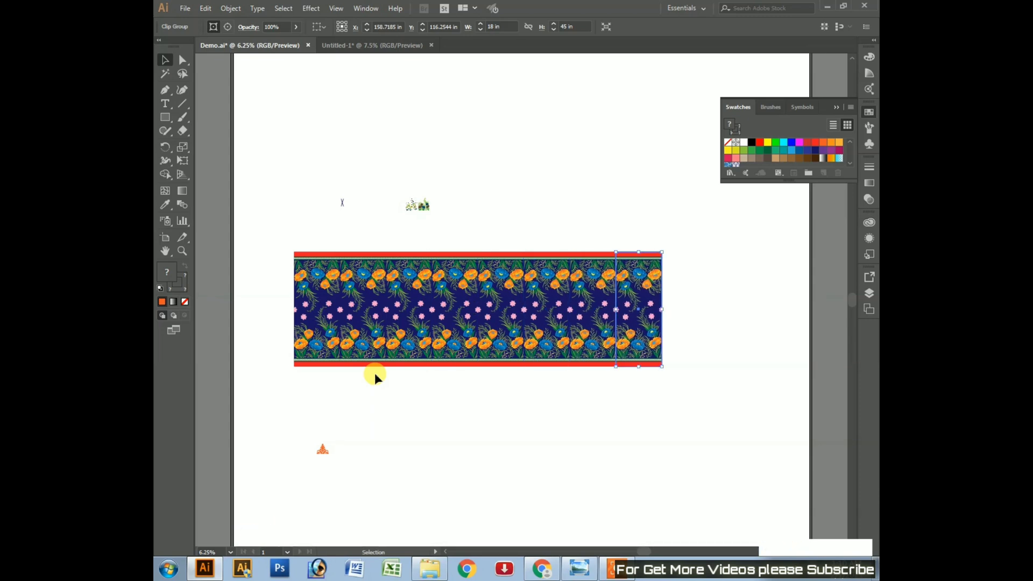
click(592, 434)
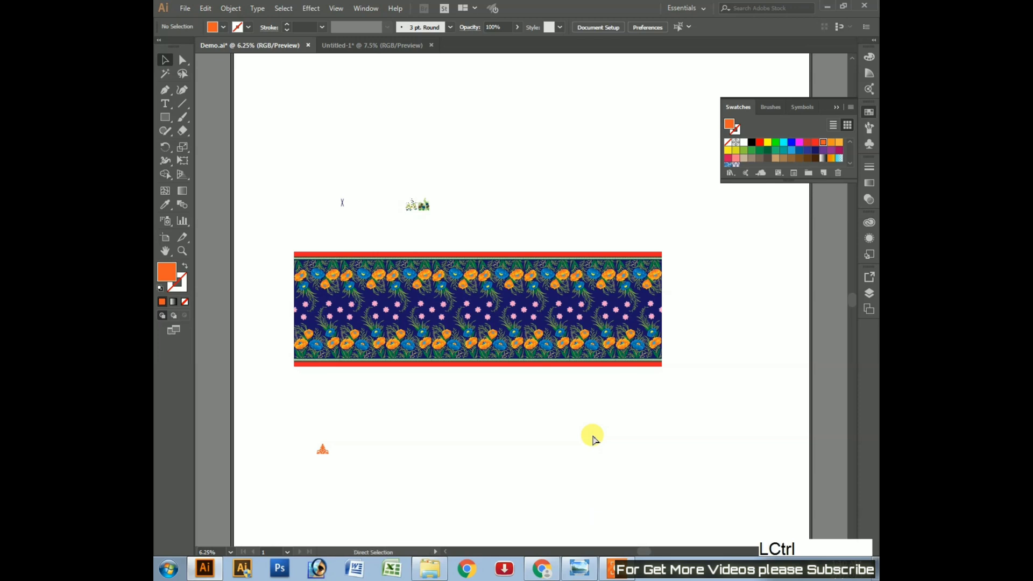
- Recolor the navy backgrounds of the last two panels on the right with the red sampled from the border
key(ctrl+KP_Add)
drag(645, 457, 633, 457)
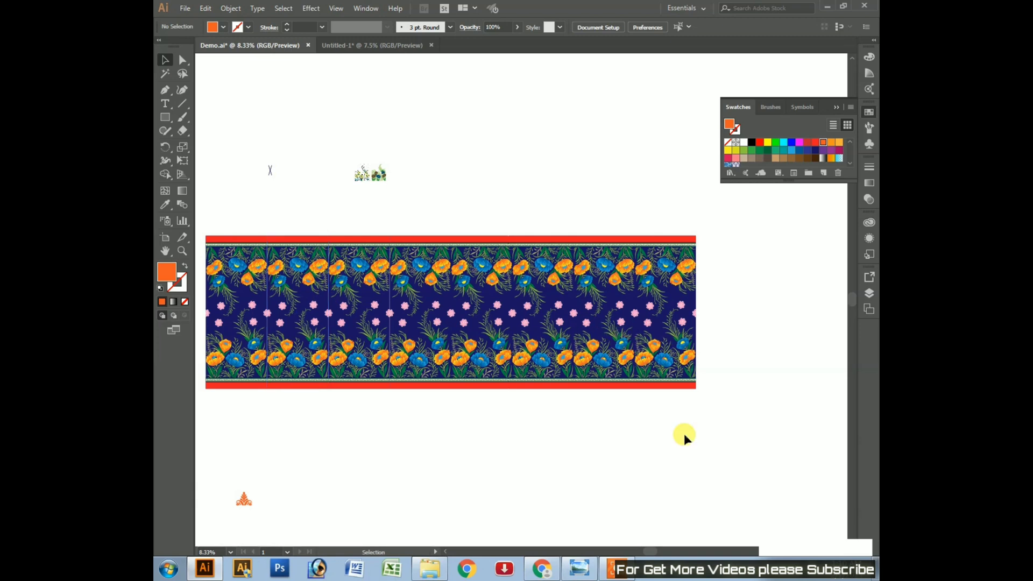
click(662, 338)
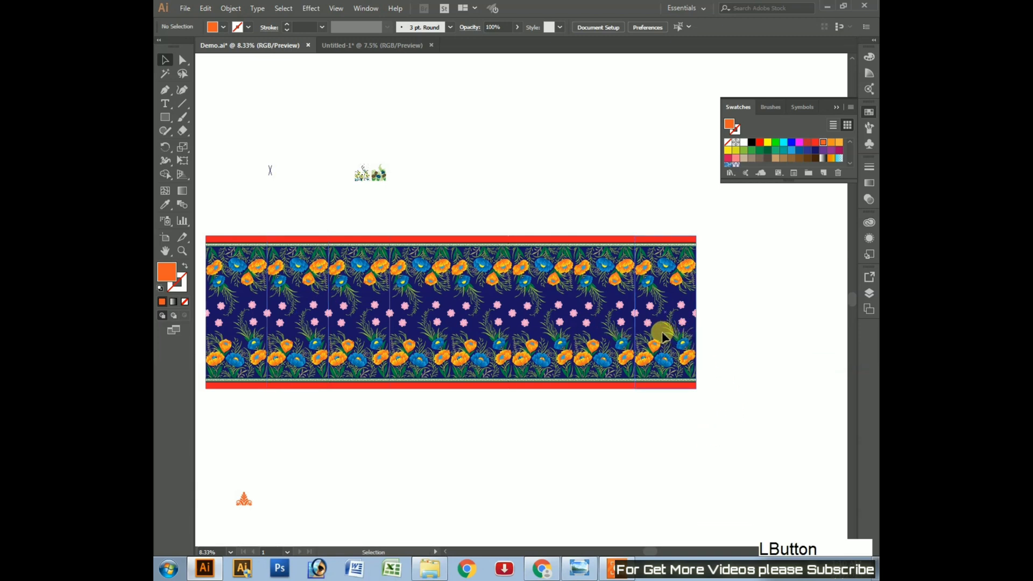
click(777, 446)
key(a)
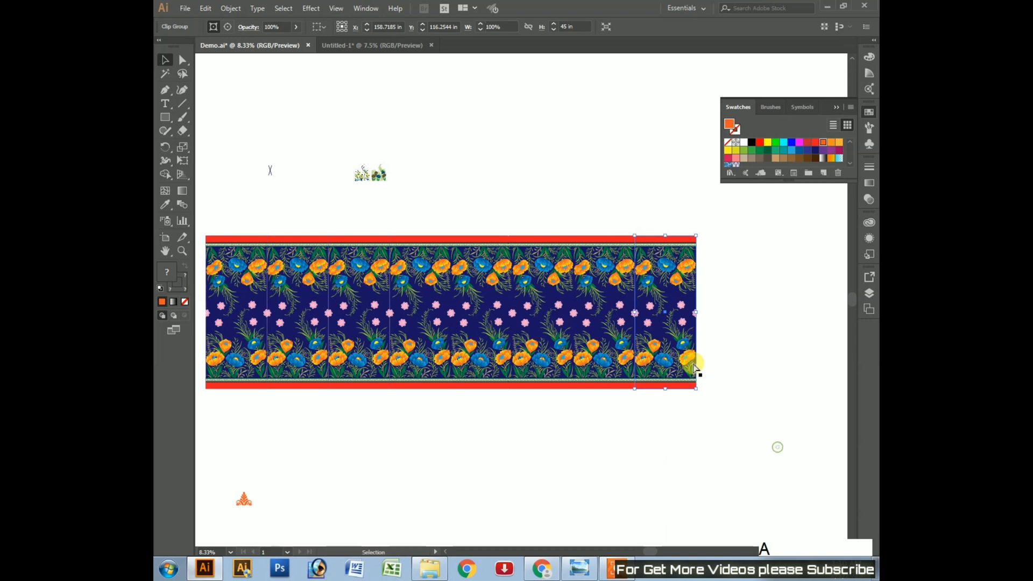
click(659, 333)
shift+click(652, 332)
shift+click(628, 317)
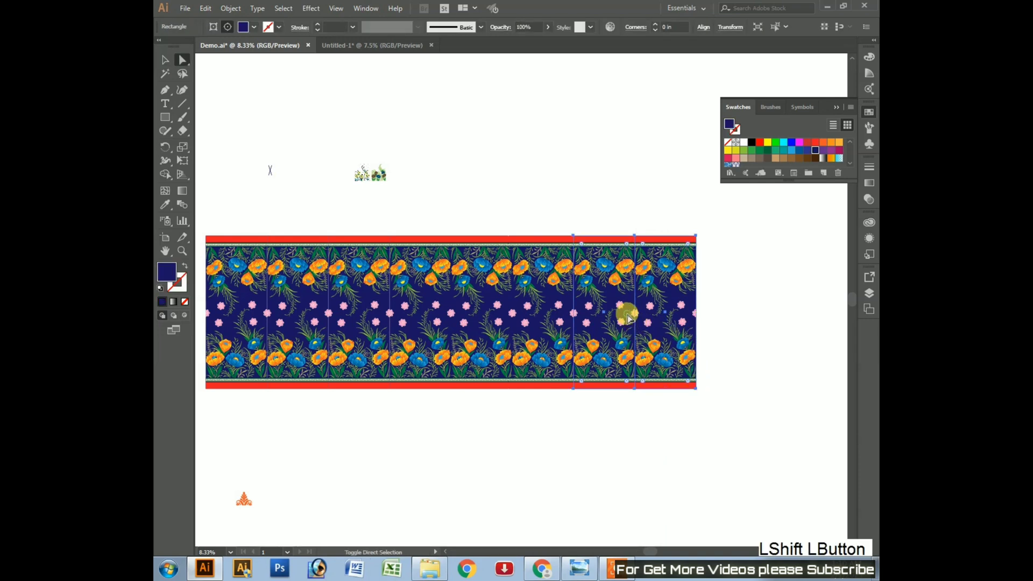
key(i)
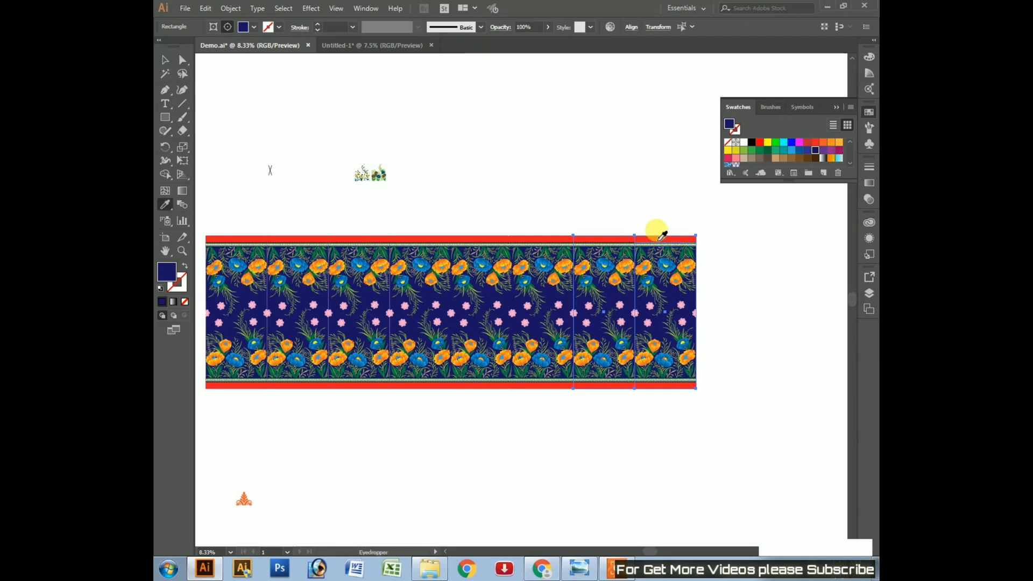
click(661, 235)
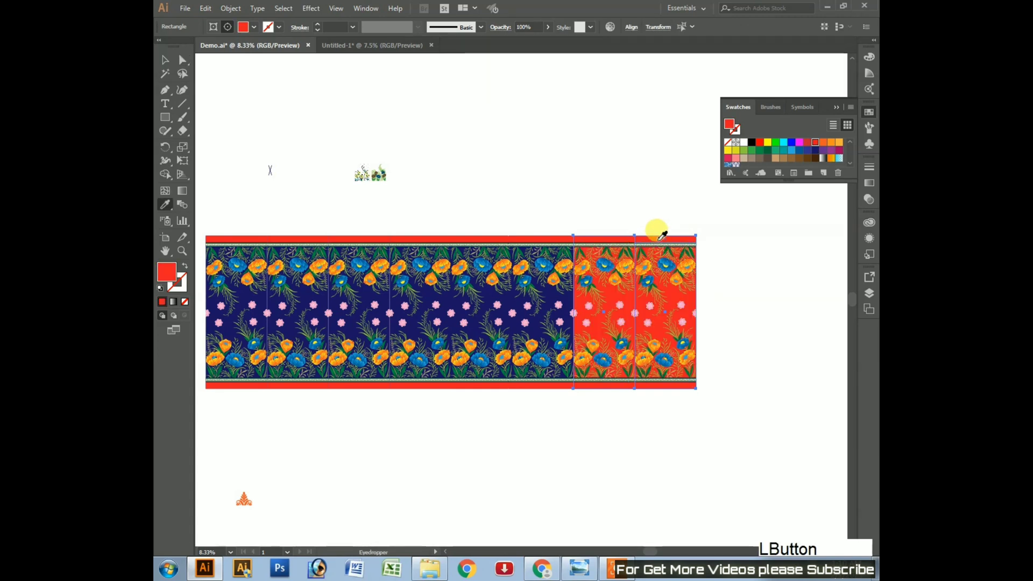
key(v)
click(695, 468)
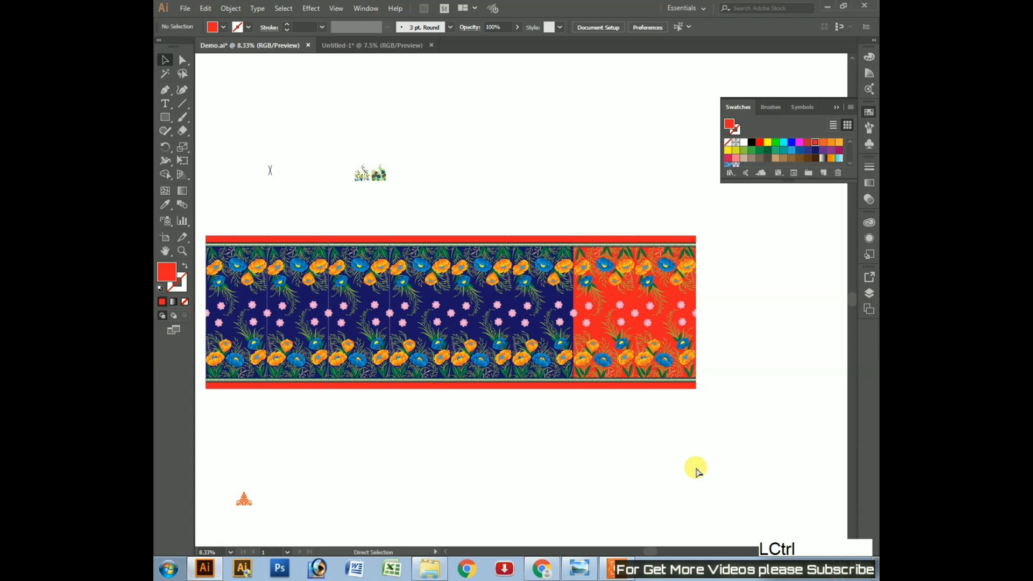
- Rotate the small orange motif below the saree body a quarter turn clockwise so it points right
key(ctrl+plus)
drag(776, 461, 670, 355)
key(ctrl+minus)
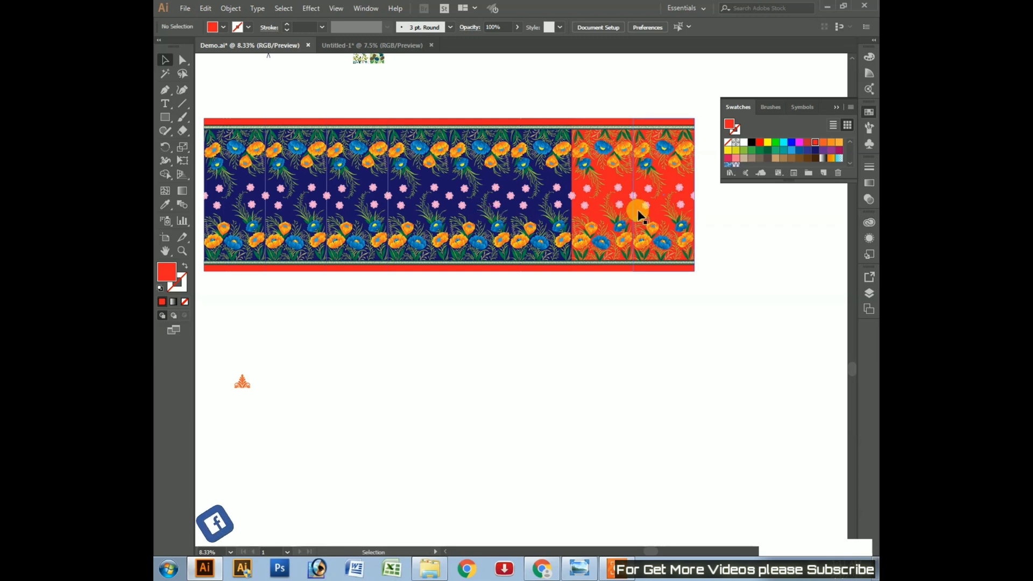
key(space)
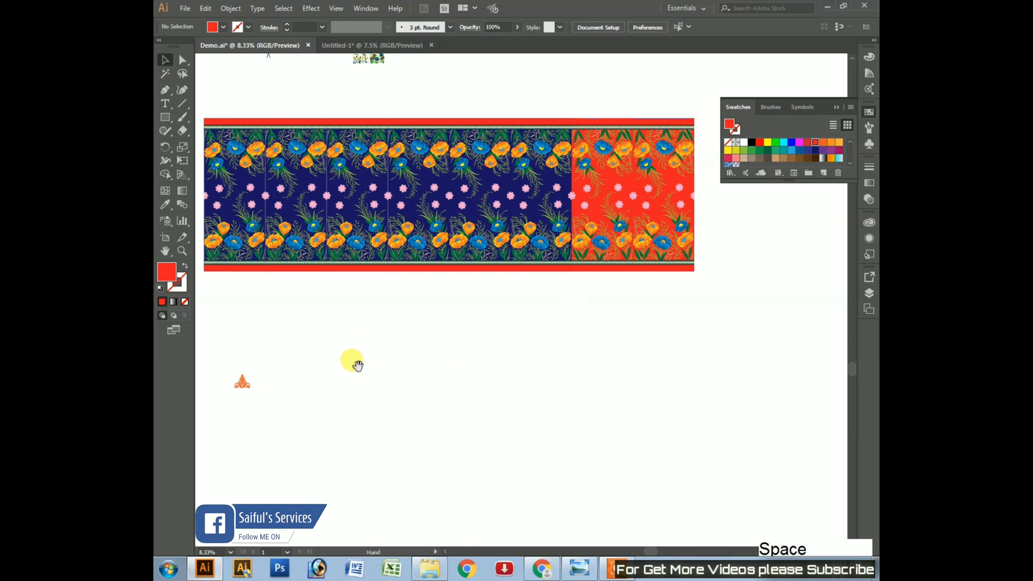
drag(361, 365, 375, 383)
drag(240, 369, 275, 395)
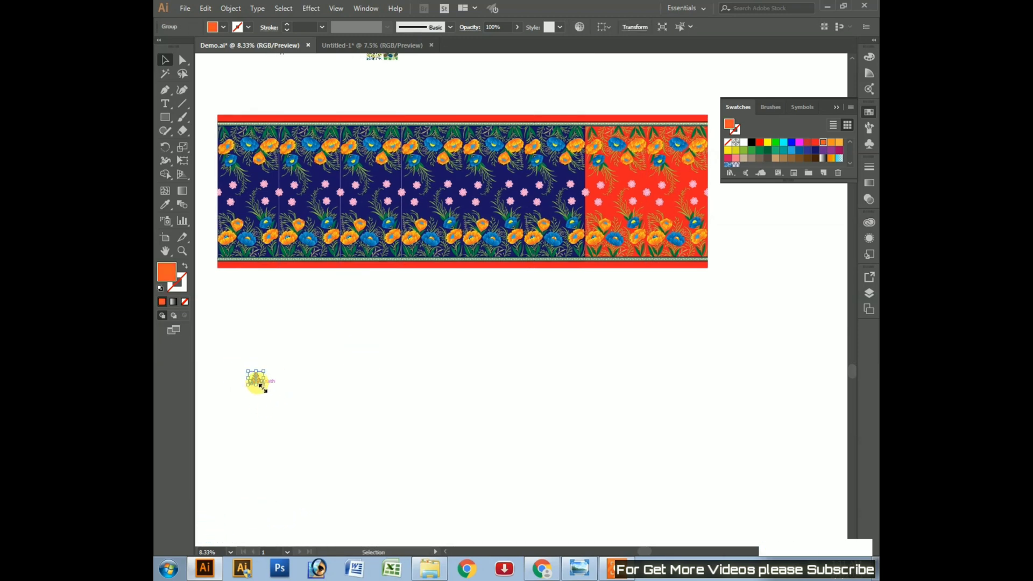
drag(261, 387, 230, 380)
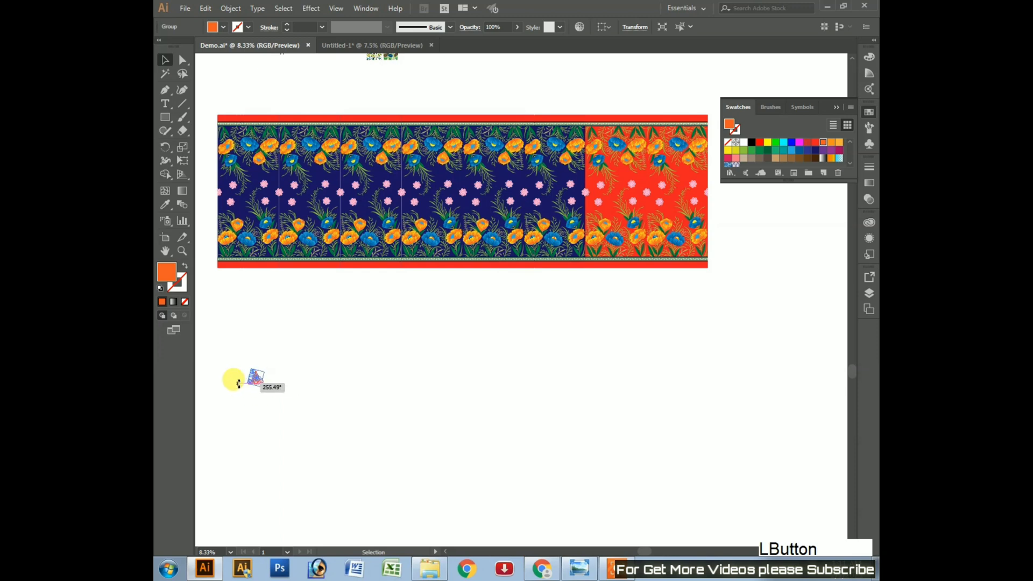
- Create an orange rectangle 36 in wide and 45 in high beside the vertical strip of orange motifs
click(487, 184)
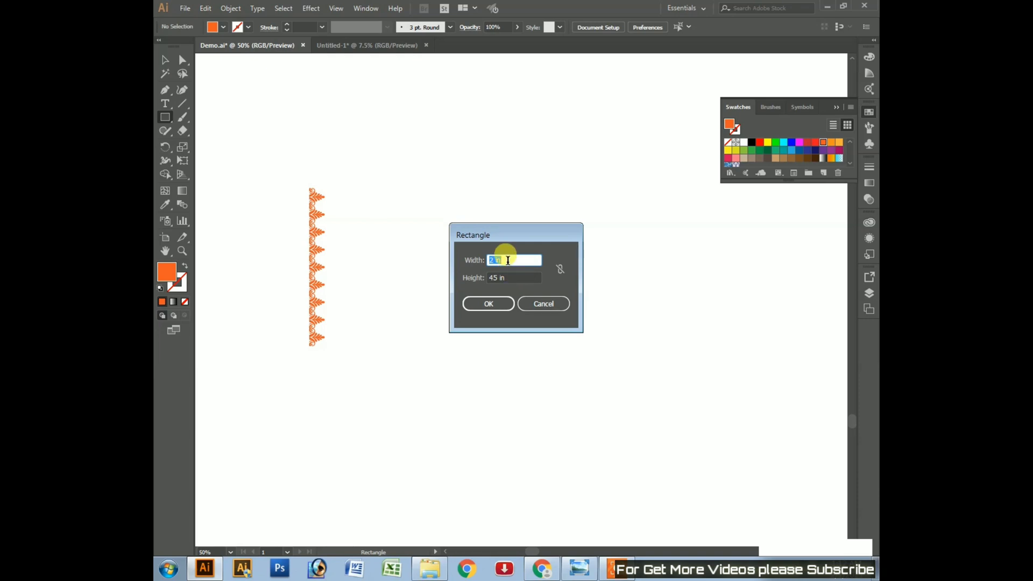
text(36)
key(Return)
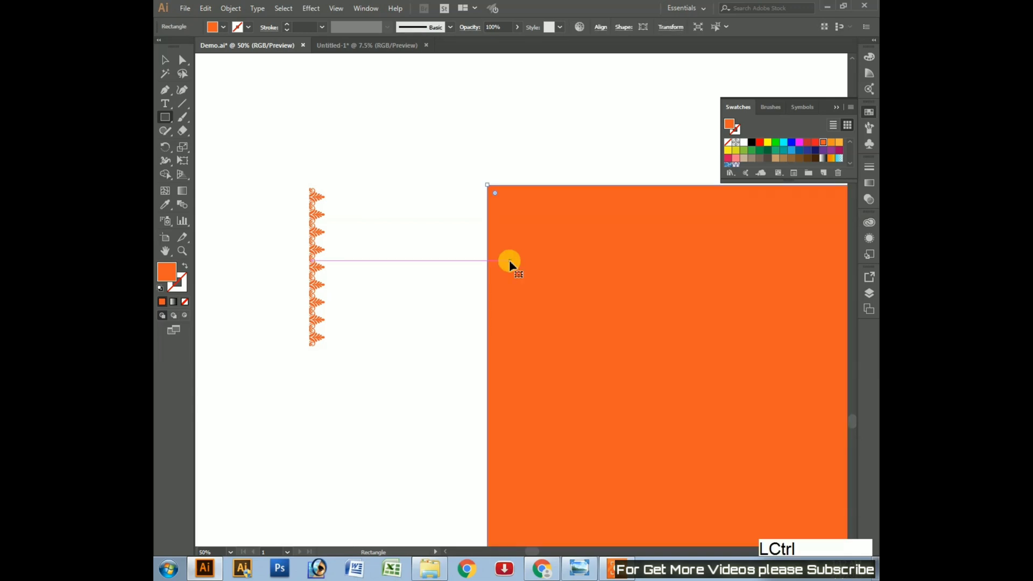
key(ctrl+minus)
key(ctrl+minus)
key(ctrl+minus)
key(ctrl+minus)
key(ctrl+minus)
key(ctrl+minus)
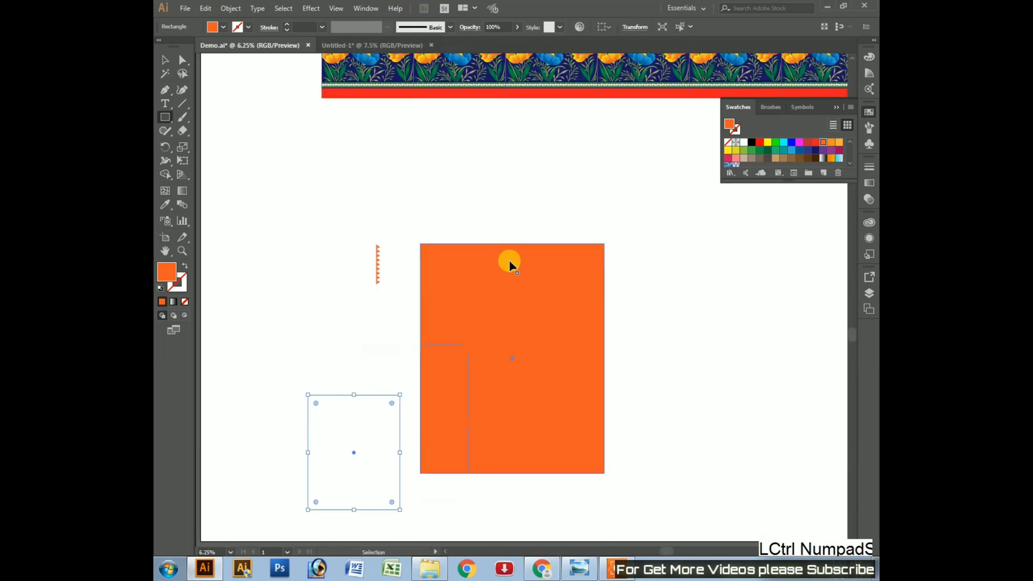
drag(490, 428, 590, 348)
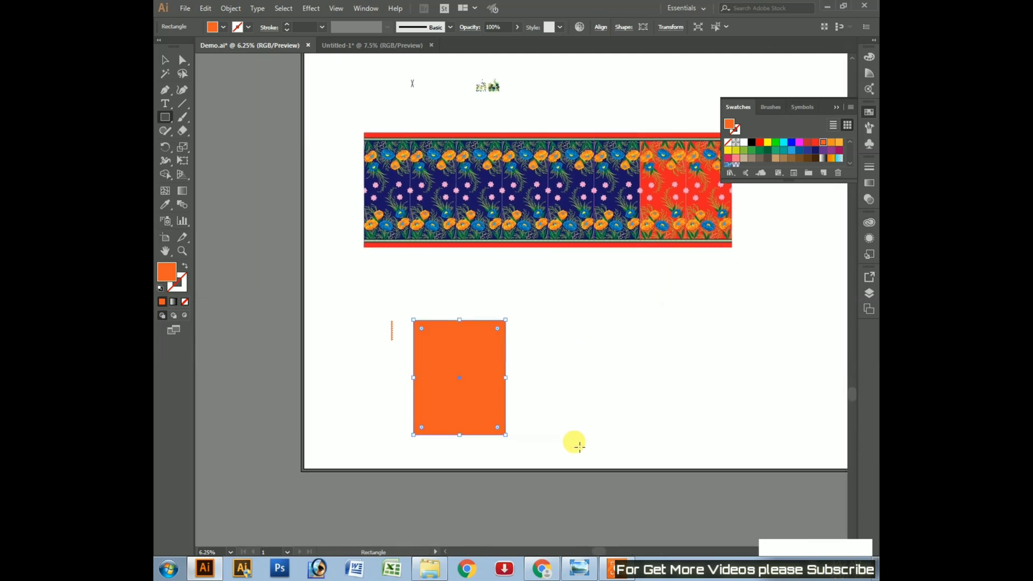
key(v)
click(594, 404)
drag(366, 305, 538, 330)
click(648, 378)
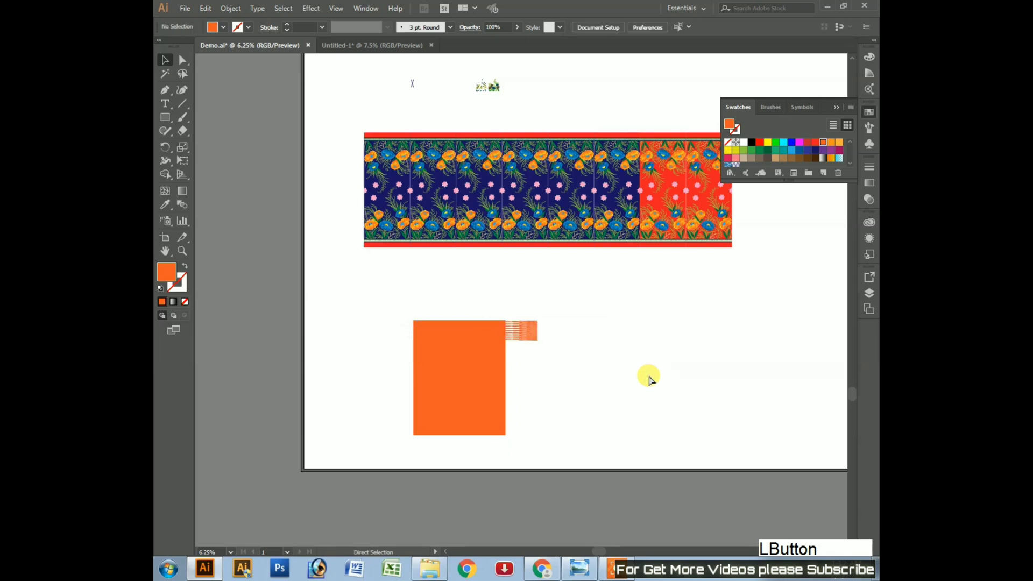
key(ctrl+z)
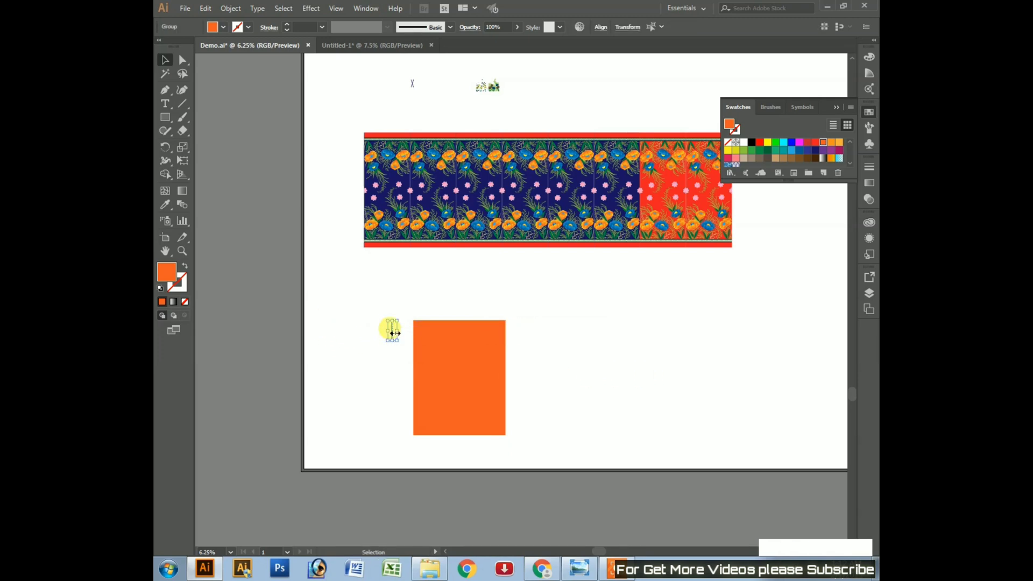
- Move the orange motif strip to the right of the rectangle and delete all of its motifs except one
drag(393, 335, 618, 326)
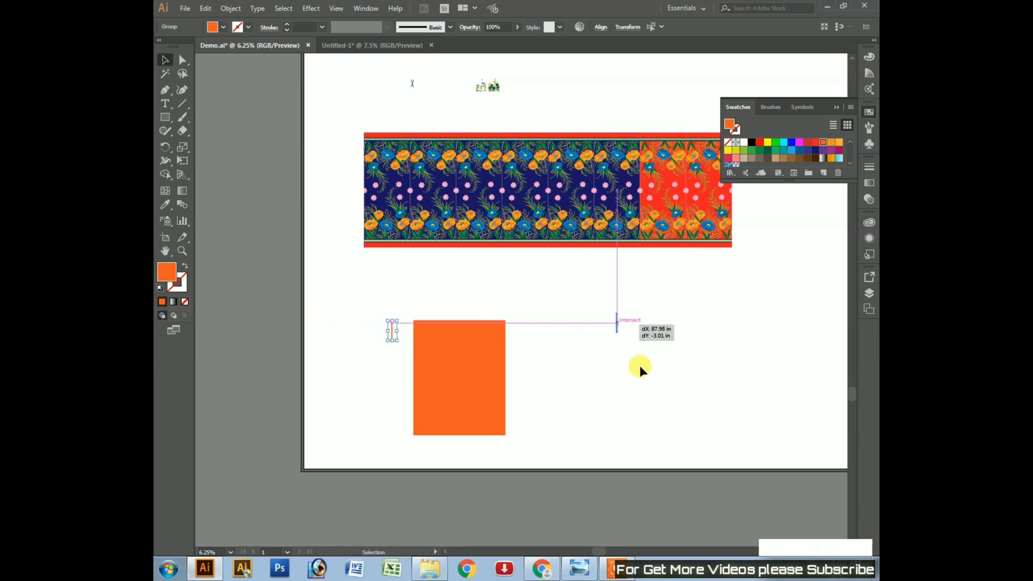
click(640, 366)
key(ctrl+KP_Add)
key(ctrl+KP_Add)
key(ctrl+KP_Add)
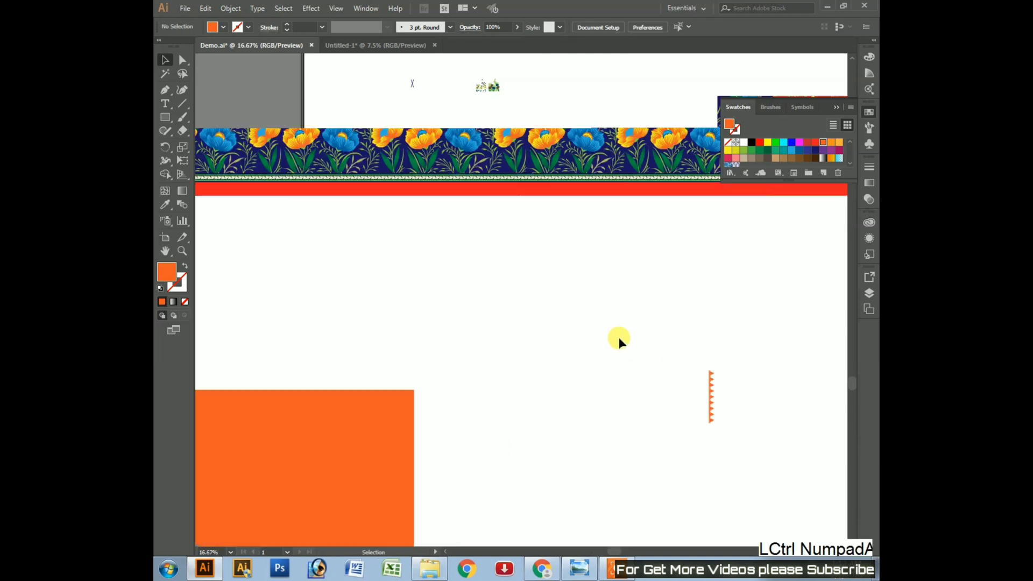
drag(688, 424, 650, 369)
click(666, 350)
click(681, 372)
click(613, 313)
drag(671, 366, 672, 365)
drag(616, 326, 704, 379)
key(Delete)
drag(636, 320, 679, 331)
key(Delete)
click(660, 322)
key(Delete)
- Enlarge the remaining orange motif and place it a short distance from the rectangle's right edge
drag(629, 295, 696, 353)
drag(659, 312, 719, 396)
key(ctrl+minus)
key(space)
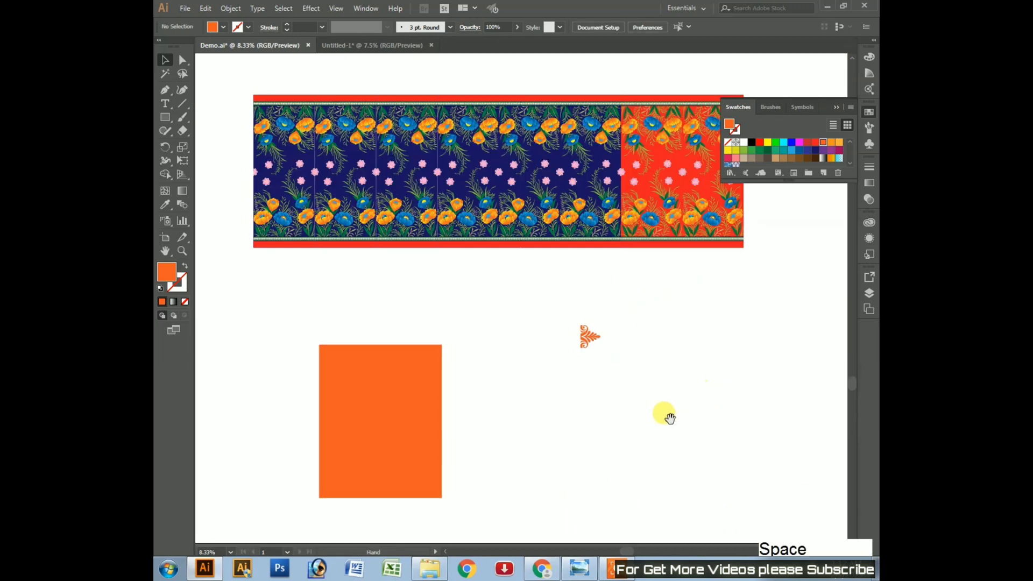
drag(669, 418, 709, 399)
drag(595, 293, 662, 350)
drag(628, 318, 573, 359)
click(569, 429)
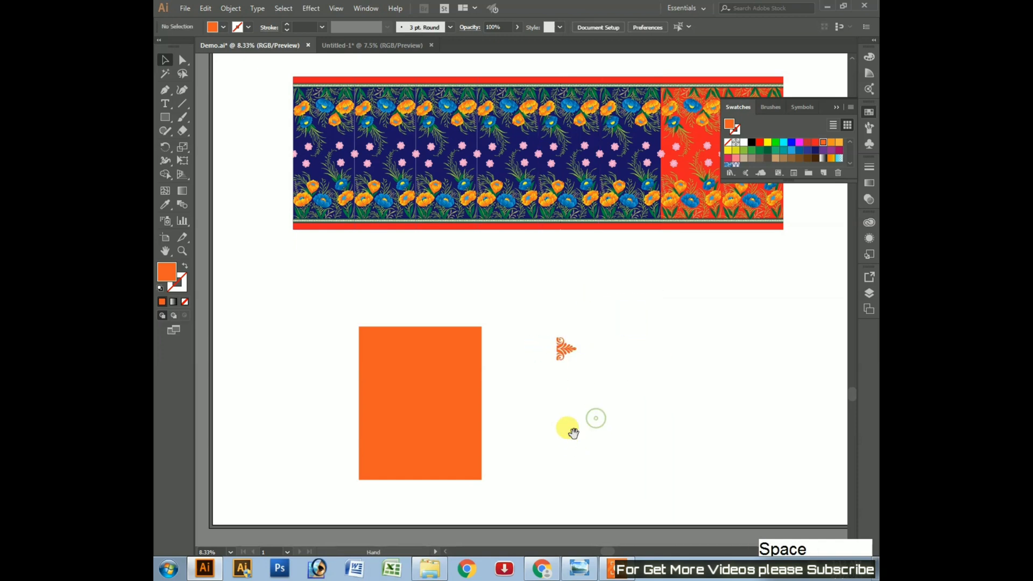
- Create a red vertical strip 0.5 in wide and 45 in high to the left of the large orange rectangle
key(space)
drag(498, 470, 531, 443)
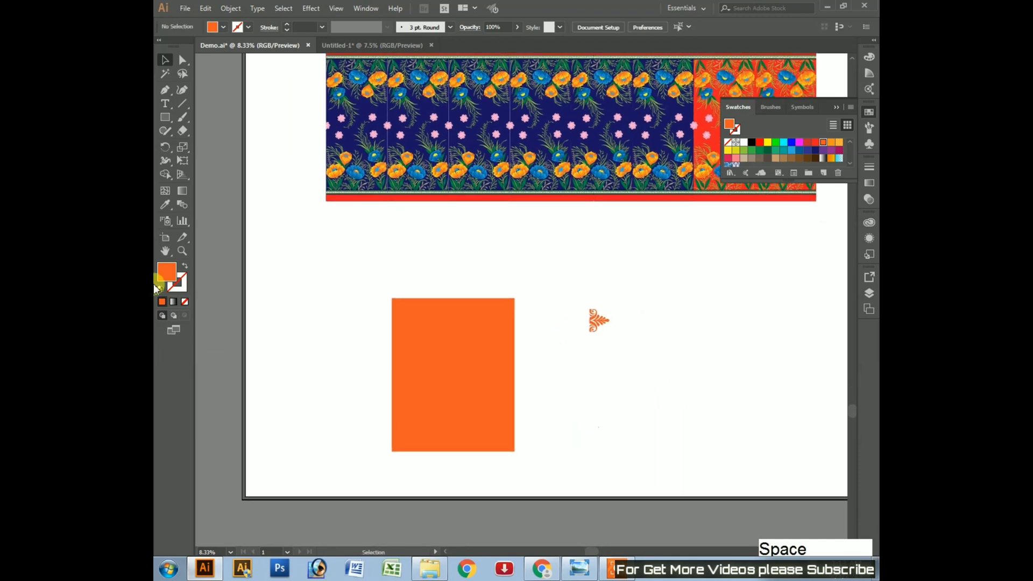
click(165, 117)
click(334, 279)
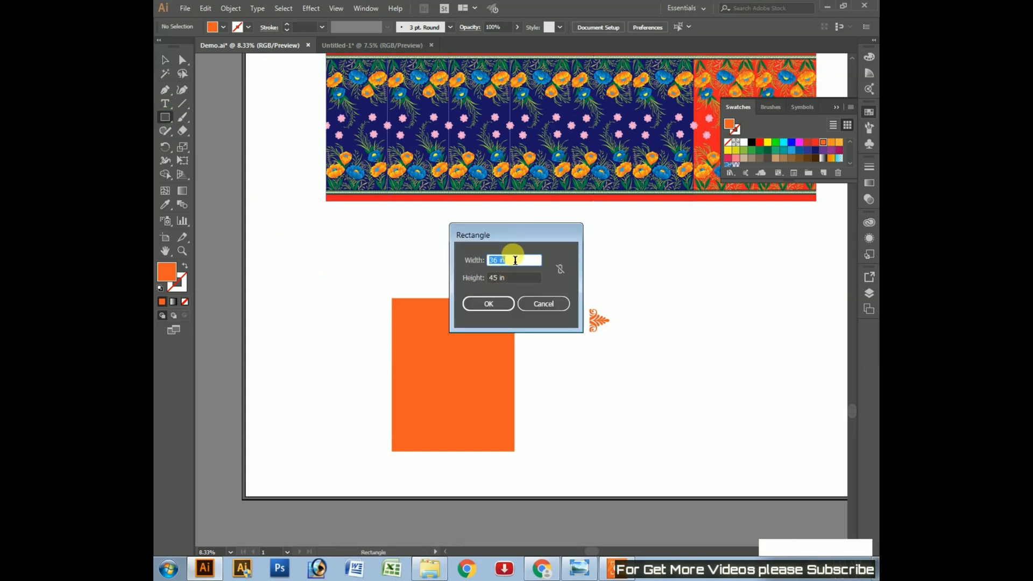
text(1.)
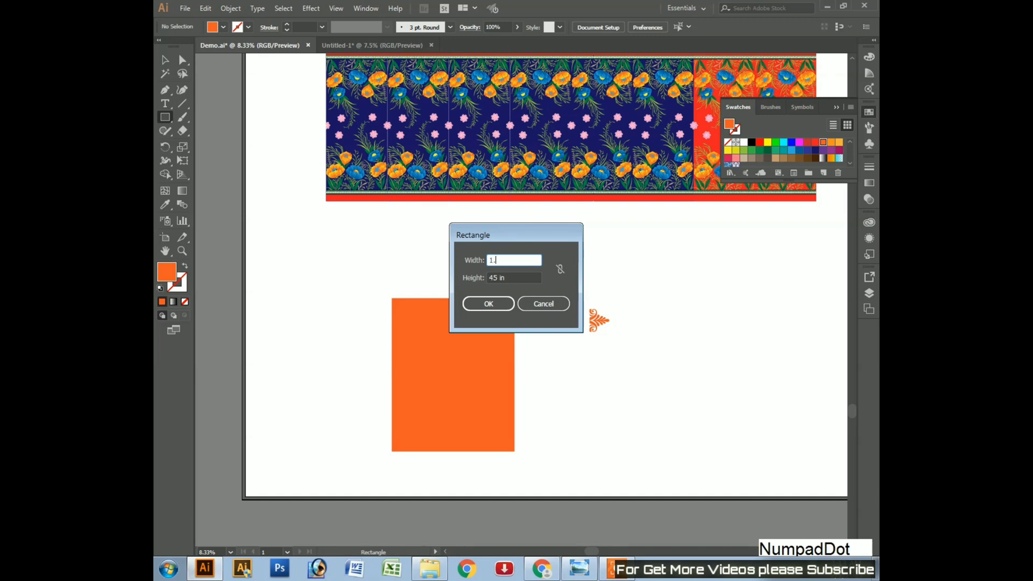
key(BackSpace)
key(BackSpace)
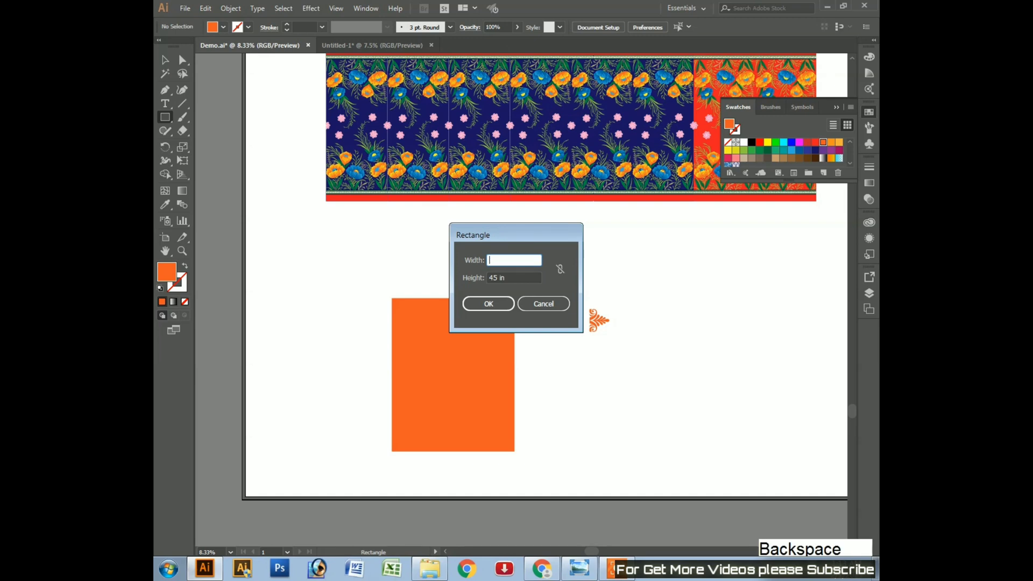
text(.5)
key(Return)
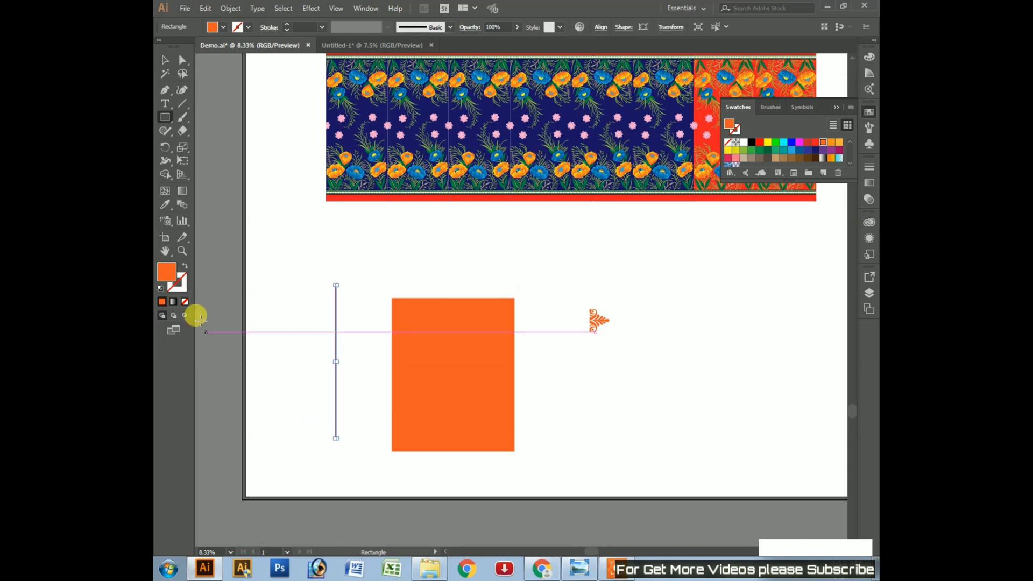
click(758, 144)
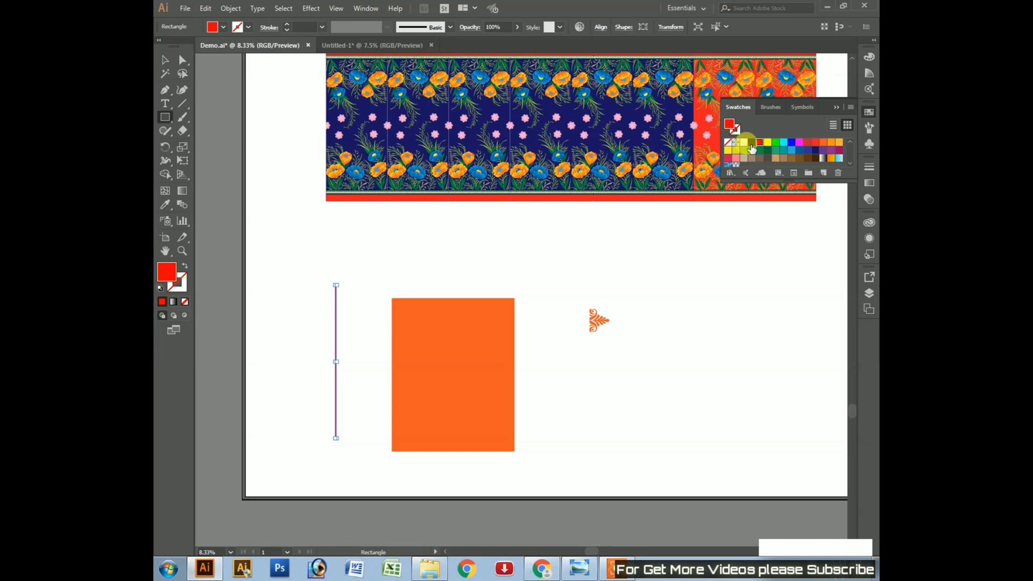
- Recolor the large orange rectangle red and the thin vertical strip beside it dark green
key(v)
click(452, 358)
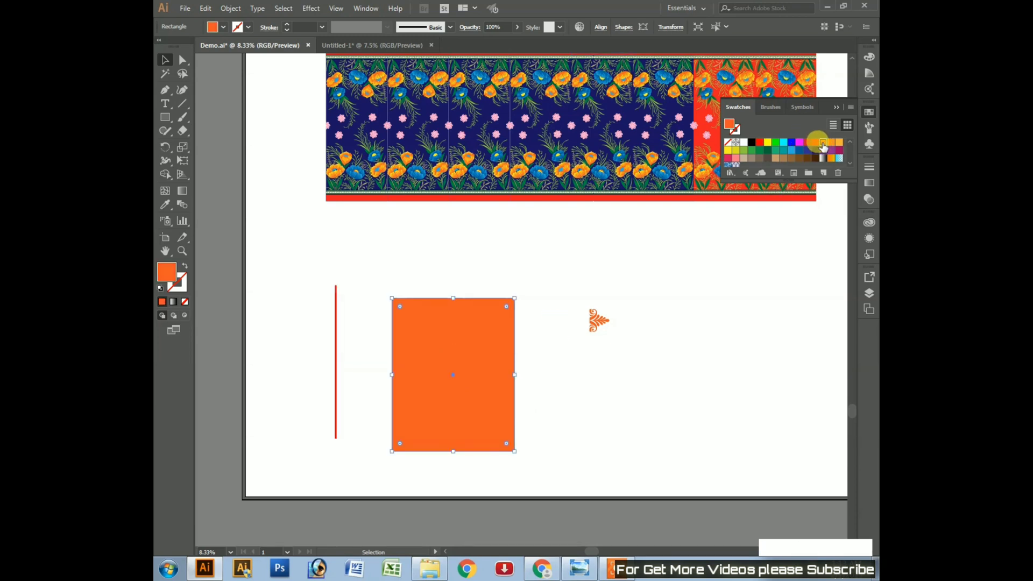
click(814, 143)
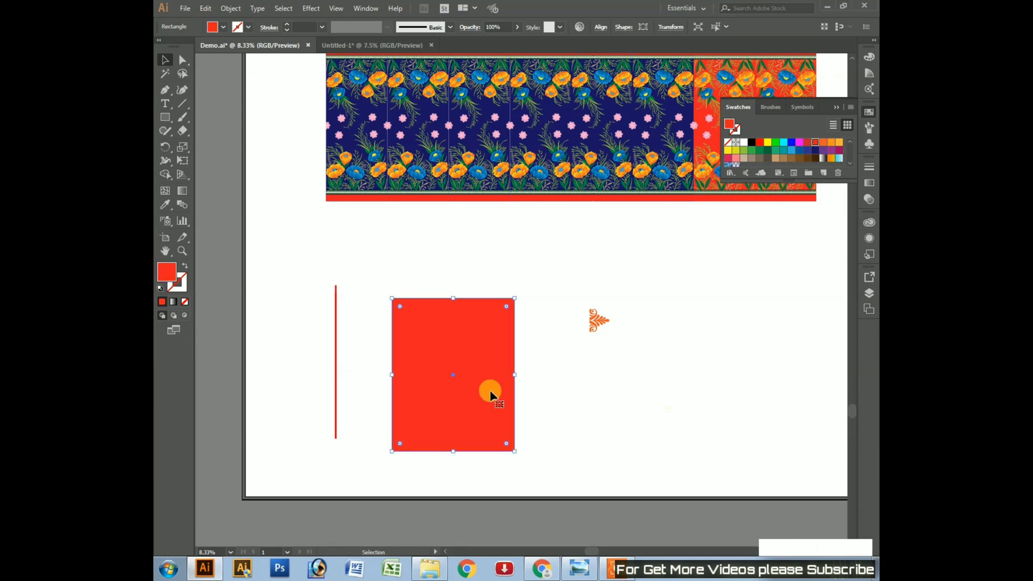
click(585, 407)
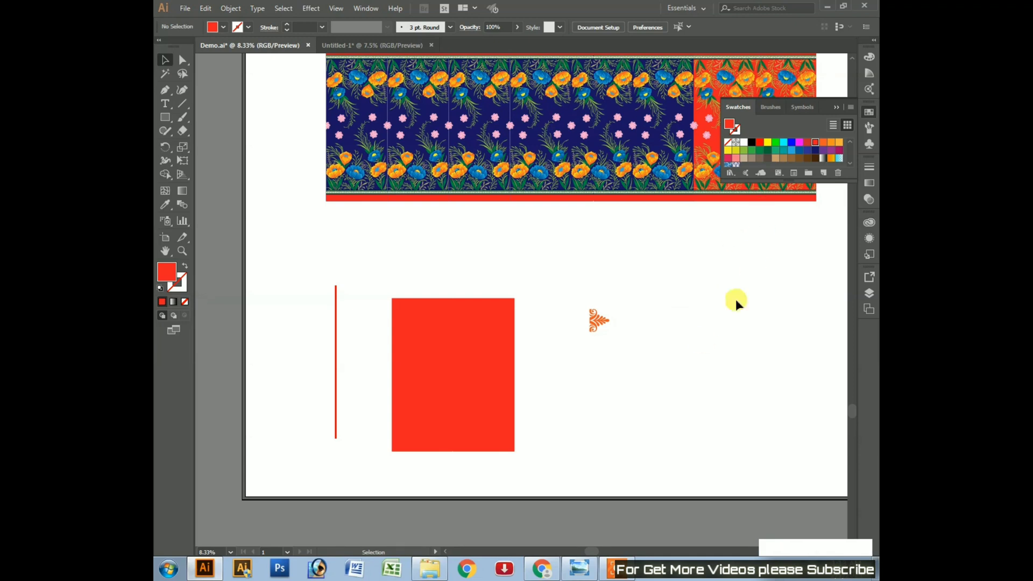
click(334, 342)
click(767, 151)
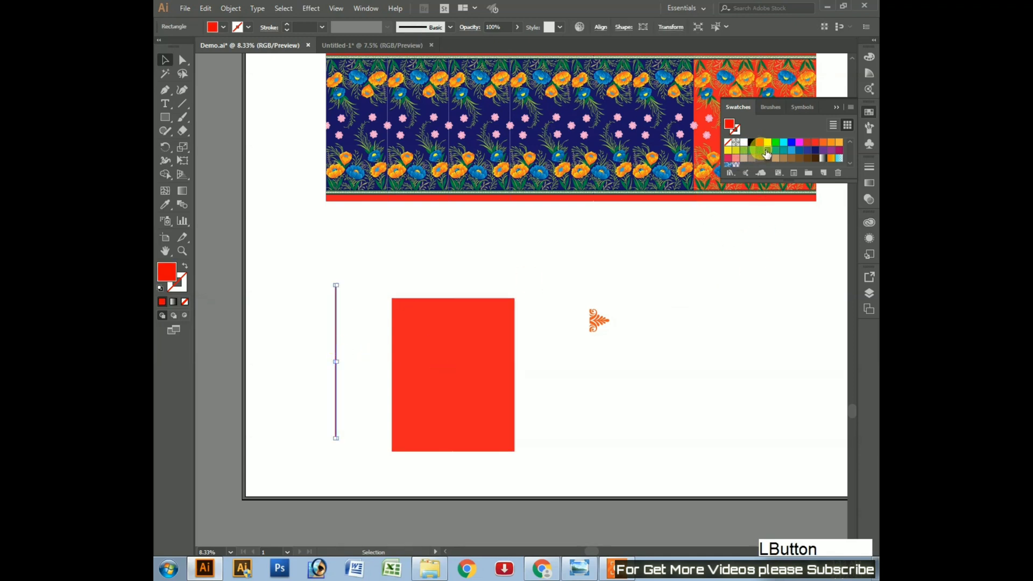
click(356, 336)
- Move the green strip onto the red rectangle so it lines up with the rectangle's left edge
drag(336, 363, 396, 377)
key(ctrl+KP_Add)
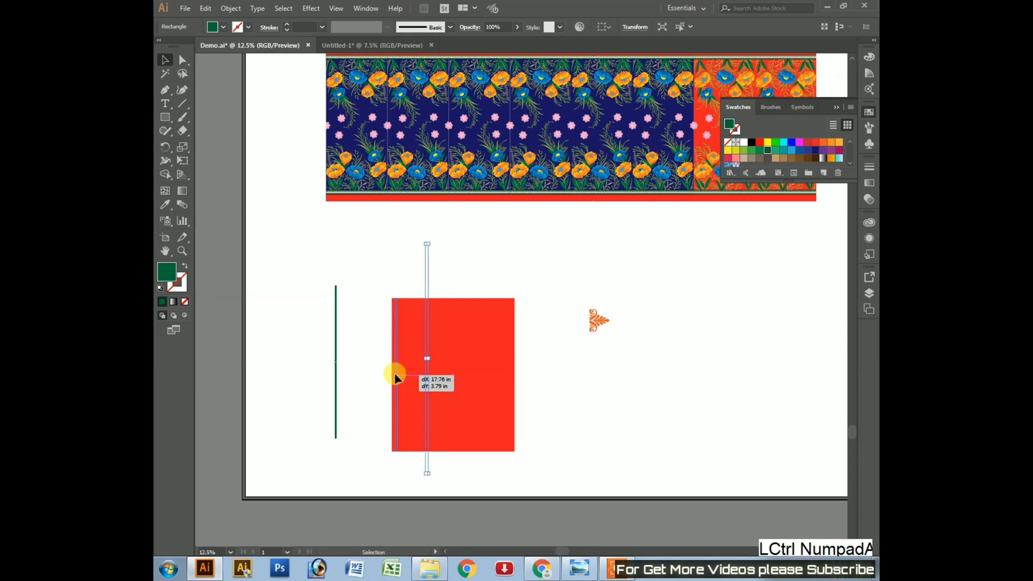
key(space)
drag(348, 318, 297, 386)
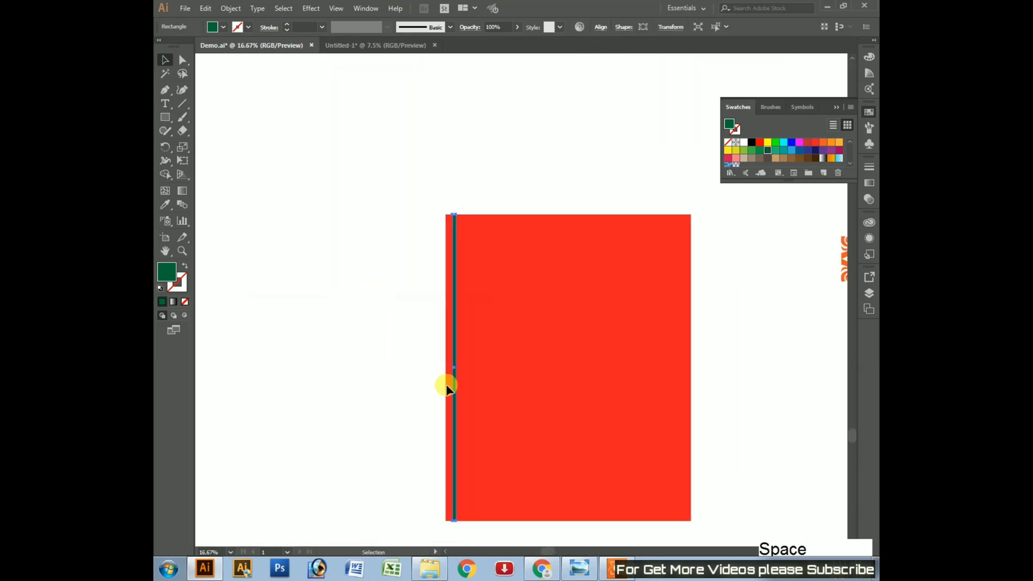
drag(454, 370, 445, 369)
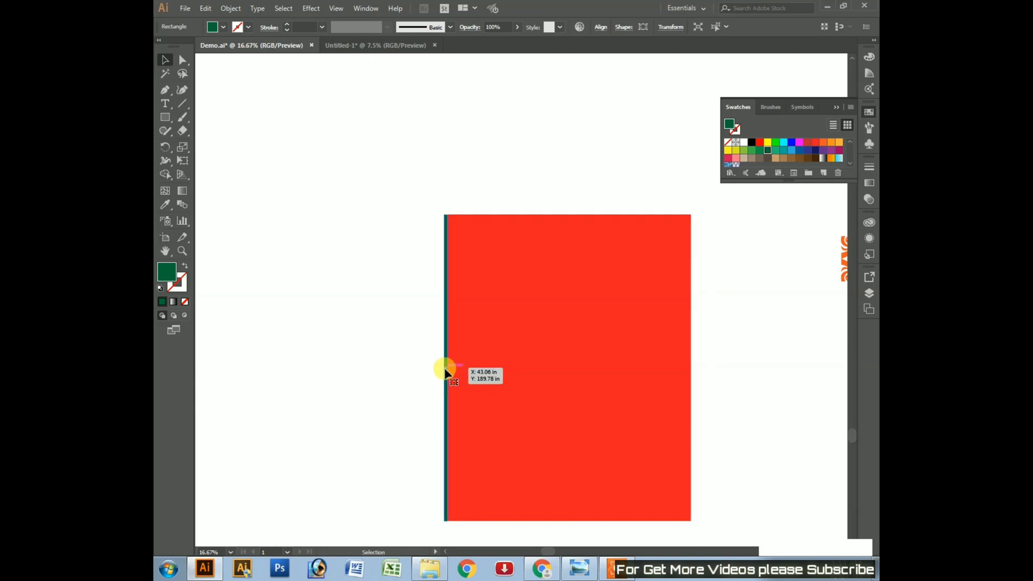
click(341, 350)
- Copy the green strip horizontally onto the red rectangle's right edge
key(space)
drag(773, 415, 708, 341)
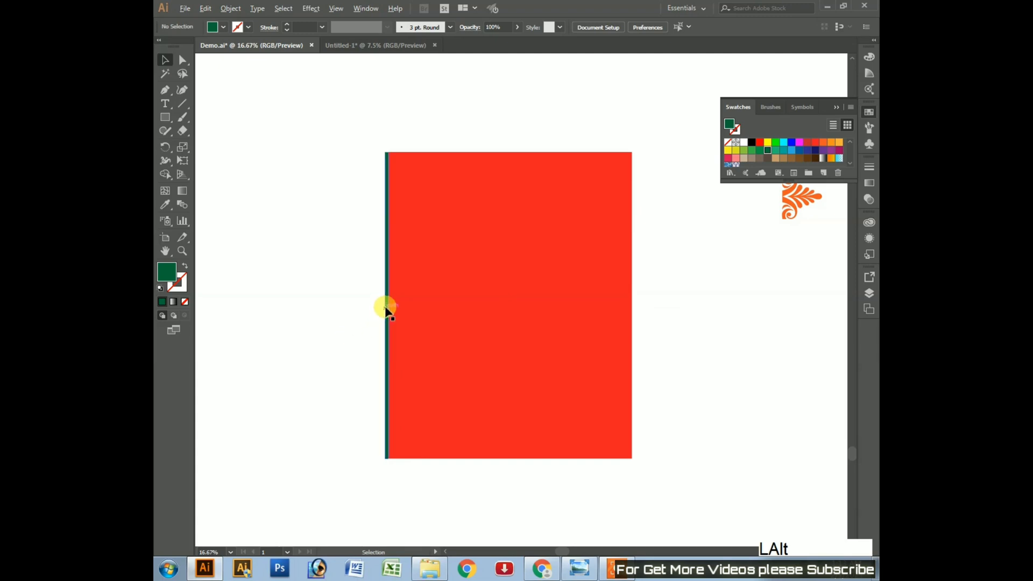
drag(385, 306, 630, 307)
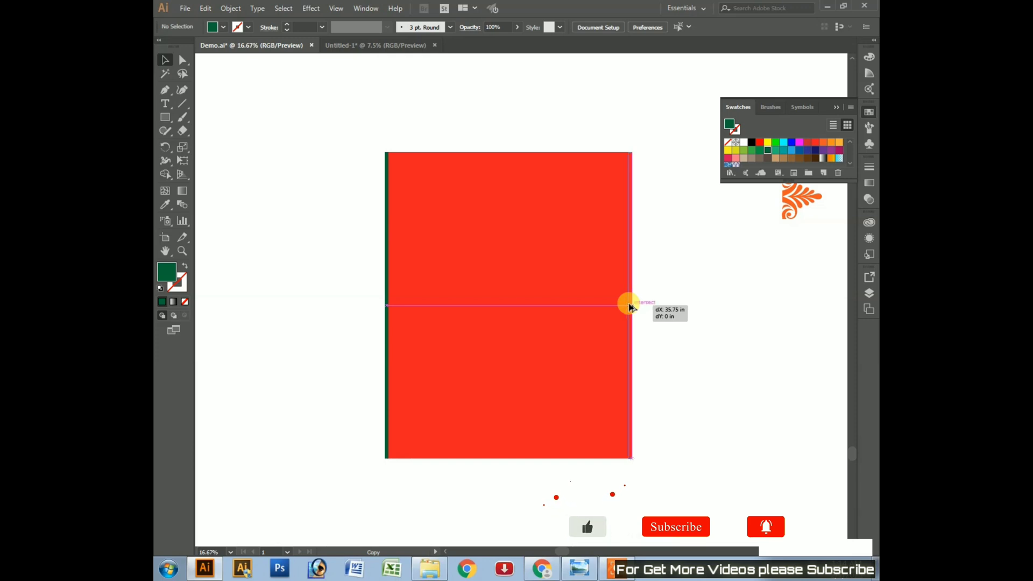
- Move the orange motif into the red rectangle's upper-left corner, against the inside of the green strip
mouse_move(667, 343)
mouse_down()
mouse_move(737, 286)
mouse_move(708, 266)
mouse_up()
drag(686, 192, 758, 269)
drag(726, 231, 334, 209)
drag(416, 273, 417, 271)
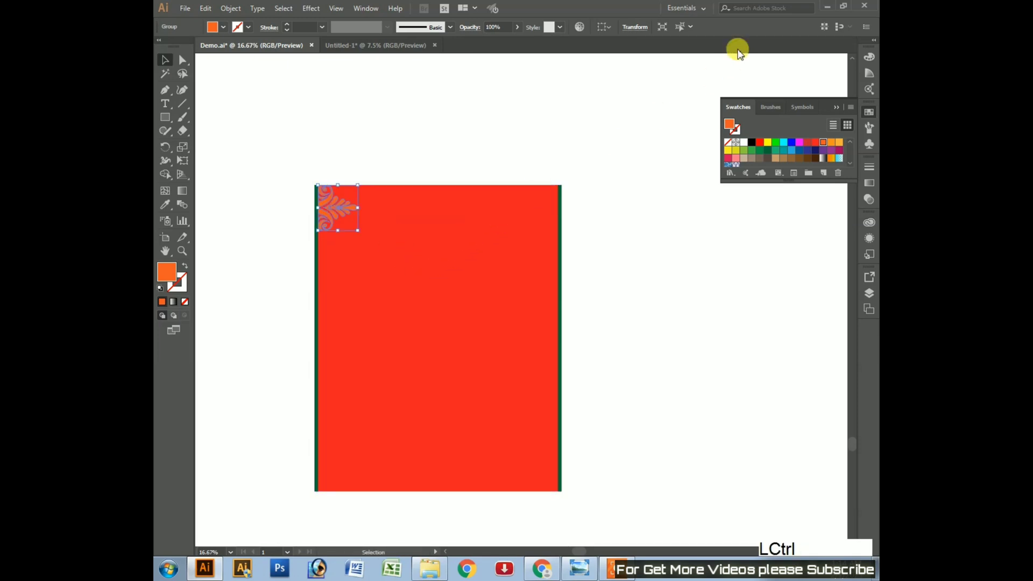
- Copy the motif's height and set the keyboard increment preference to that value, 6.6268 in
click(638, 30)
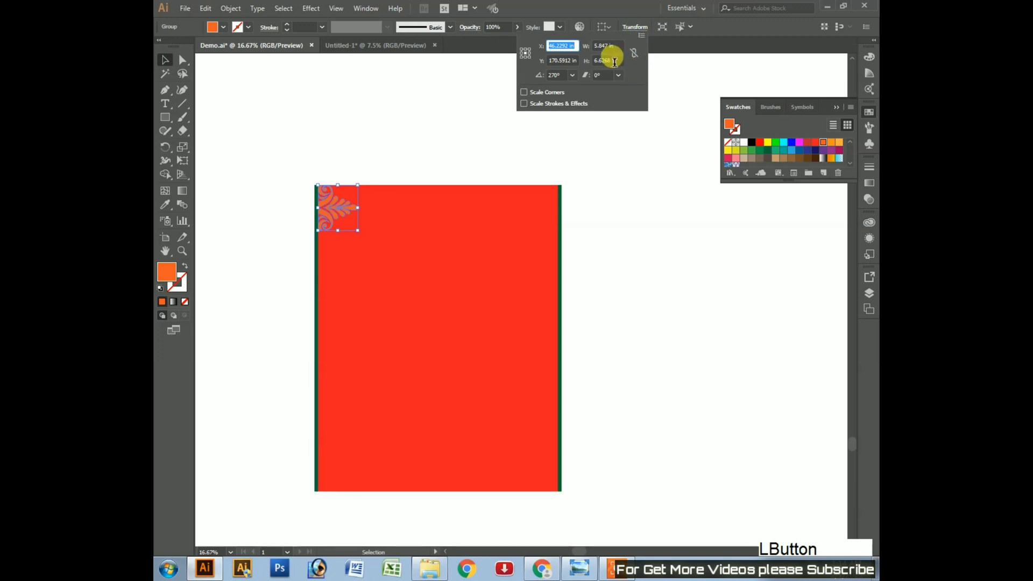
click(622, 60)
key(ctrl+c)
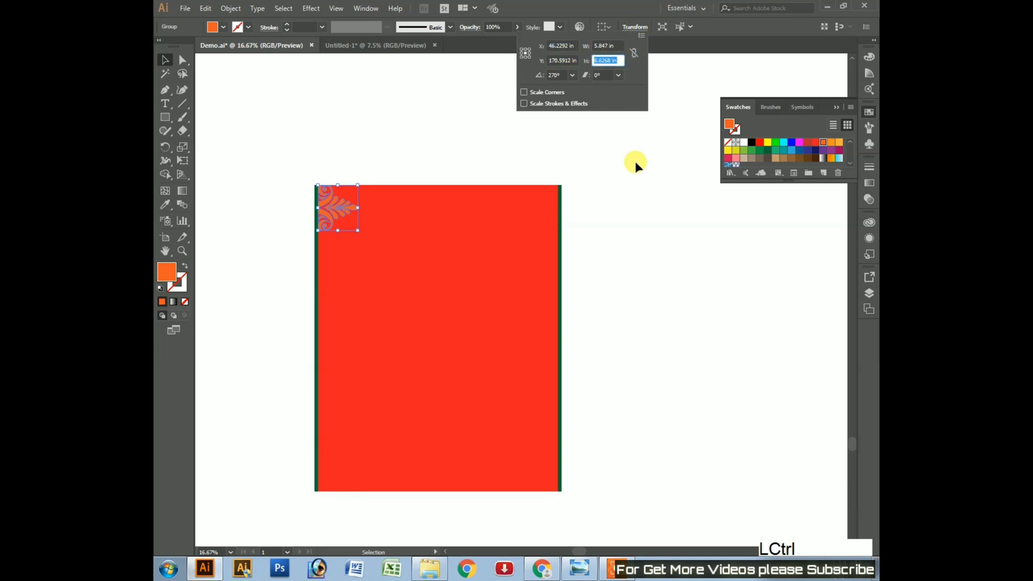
click(653, 213)
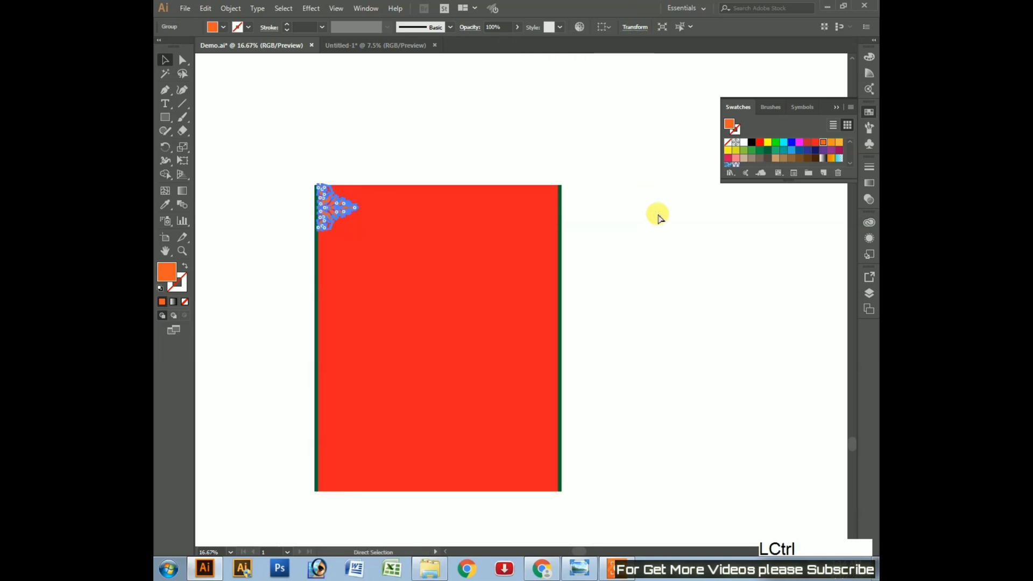
key(ctrl+k)
key(ctrl+v)
click(629, 427)
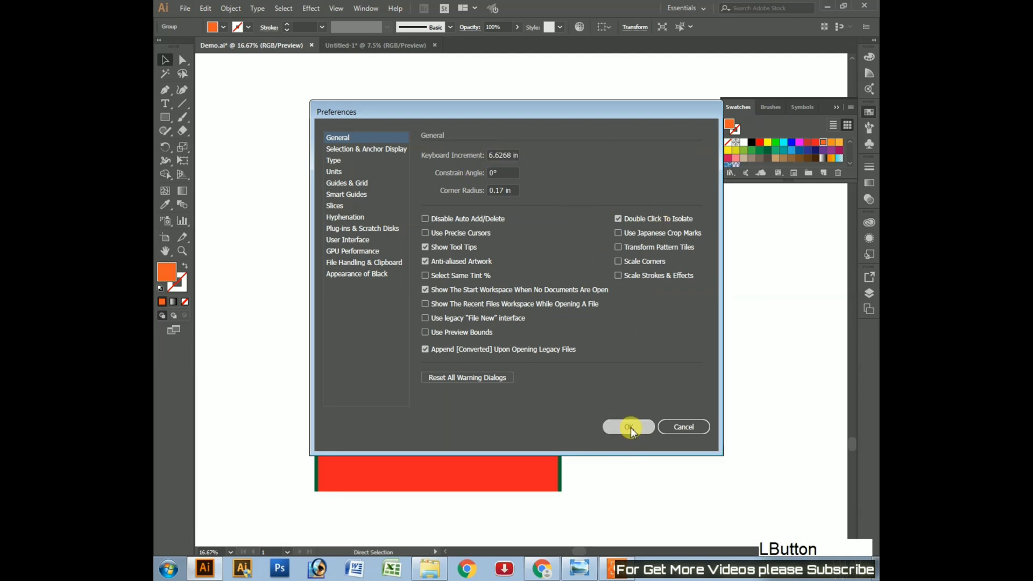
- Duplicate the motif downward by one increment and repeat until seven motifs run along the rectangle's left edge
key(alt+Down)
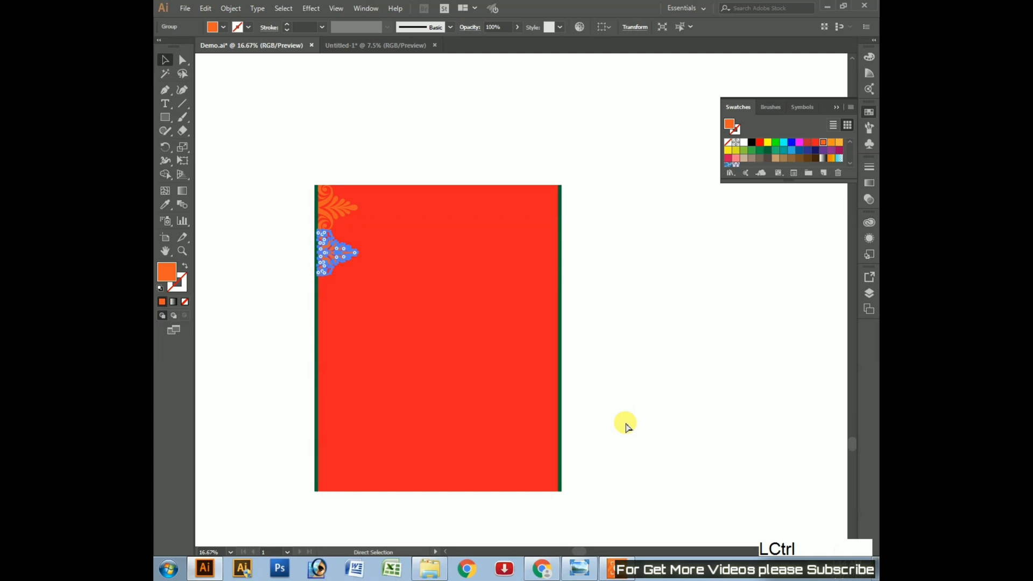
key(ctrl+d)
key(ctrl+d)
key(ctrl+d)
key(ctrl+d)
key(ctrl+d)
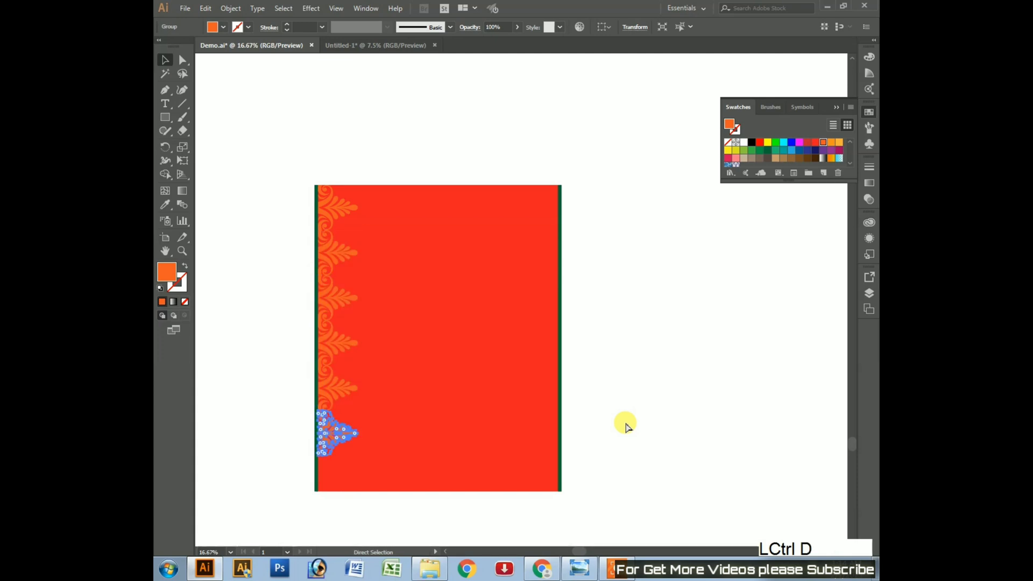
key(space)
drag(619, 418, 669, 381)
click(670, 381)
drag(675, 318, 663, 376)
drag(628, 423, 681, 407)
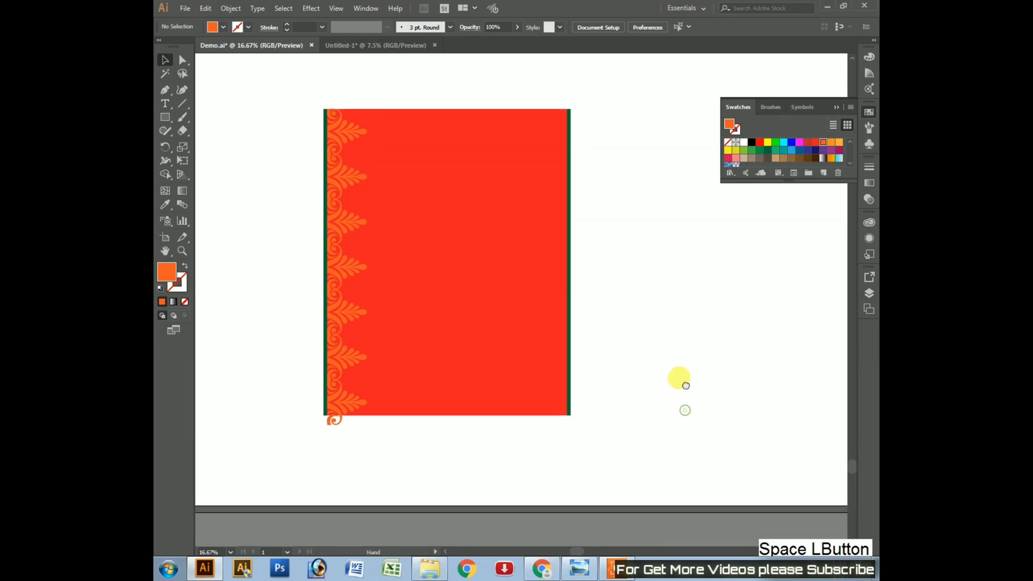
- Make a left-pointing copy of the top motif and fit it into the upper-right corner against the green strip
drag(346, 127, 474, 90)
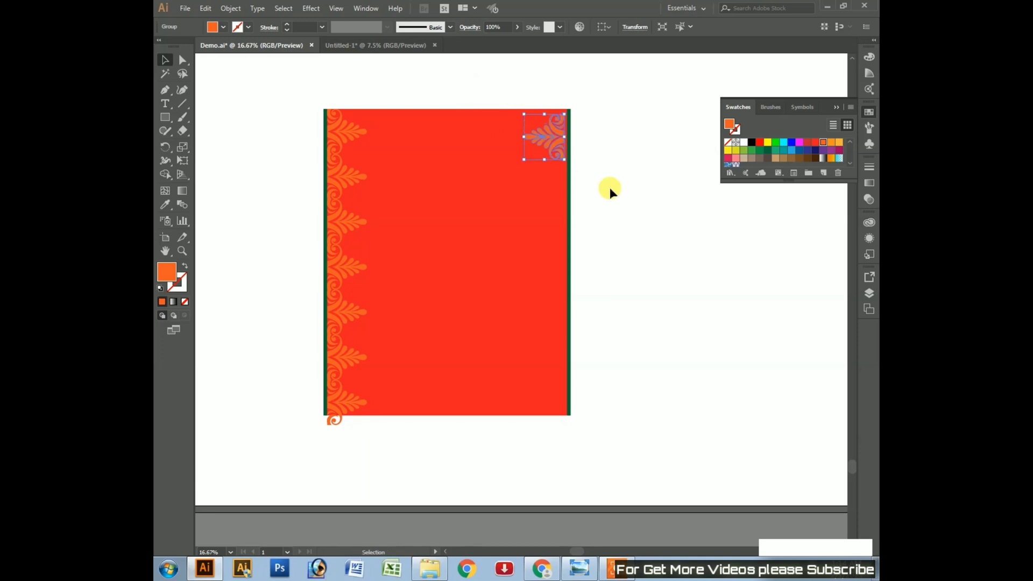
click(619, 186)
click(554, 145)
drag(557, 141, 557, 235)
click(644, 173)
key(ctrl+KP_Add)
click(541, 237)
key(space)
drag(654, 318, 667, 275)
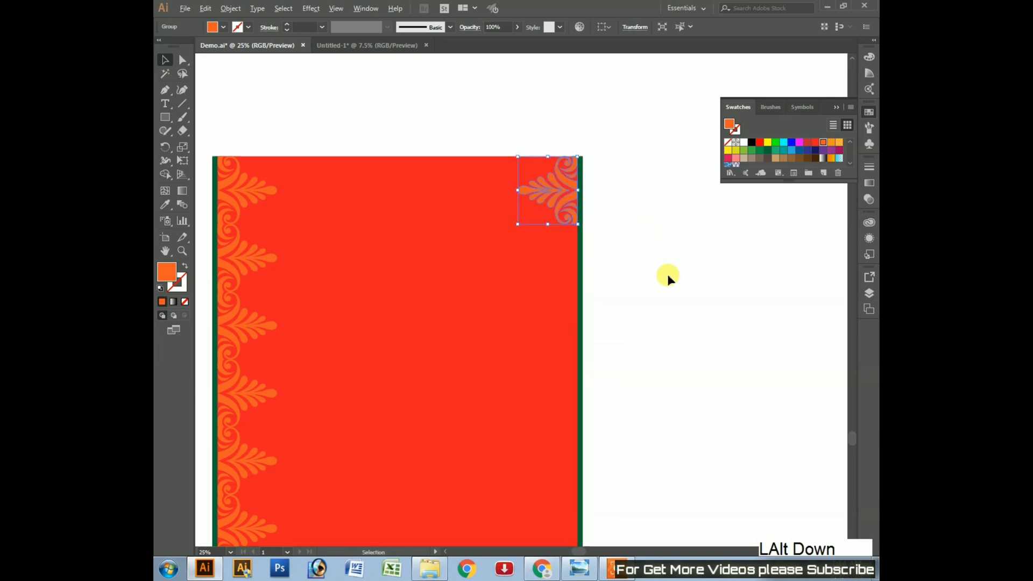
- Repeat the left-pointing motif downward until seven motifs run along the rectangle's right edge
key(ctrl+d)
key(ctrl+d)
key(ctrl+d)
key(ctrl+d)
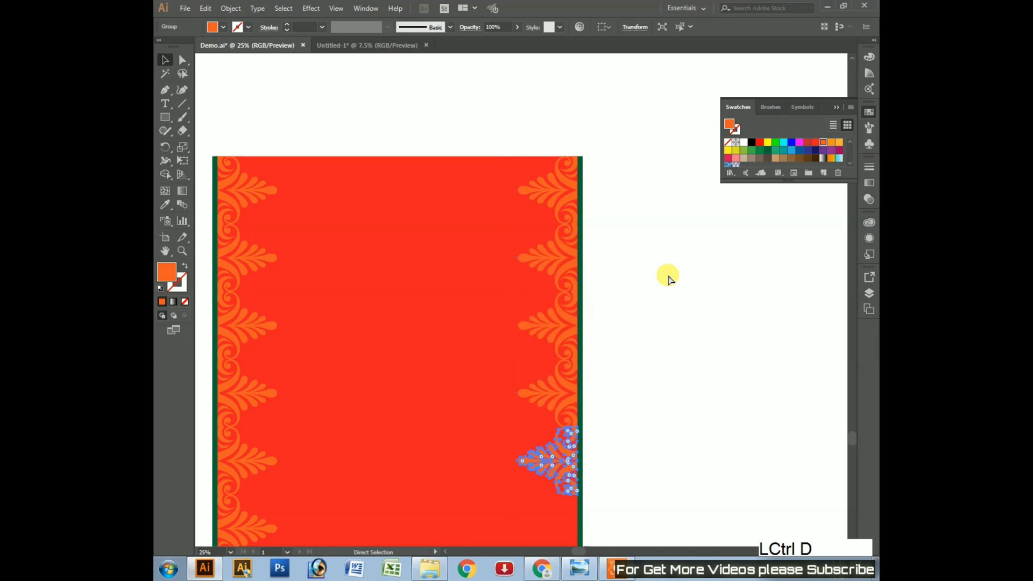
key(ctrl+minus)
key(ctrl+d)
key(ctrl+d)
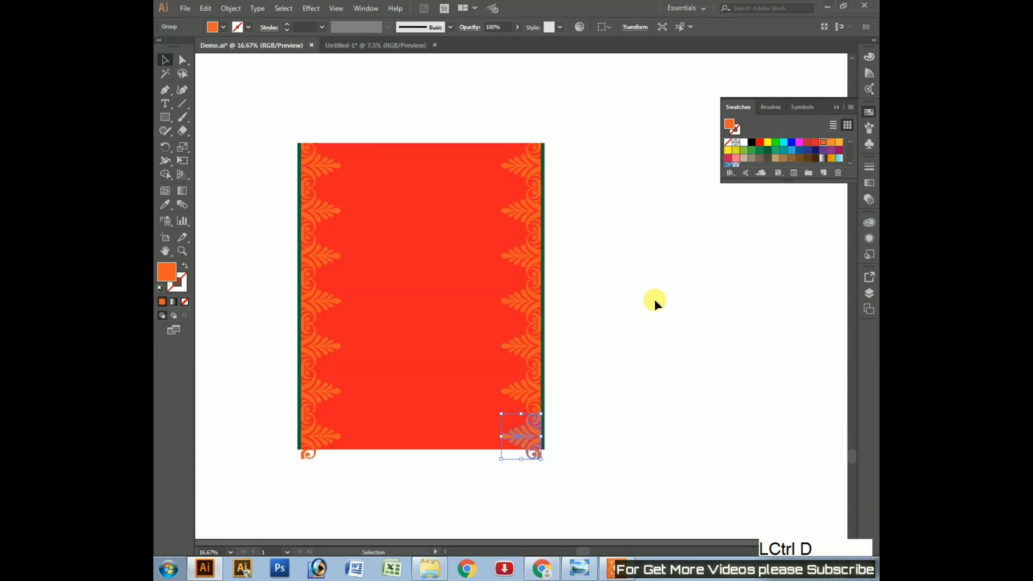
click(660, 337)
- Examine the red achol panel with its side borders, close up and together with the saree body above
key(space)
drag(637, 446, 645, 404)
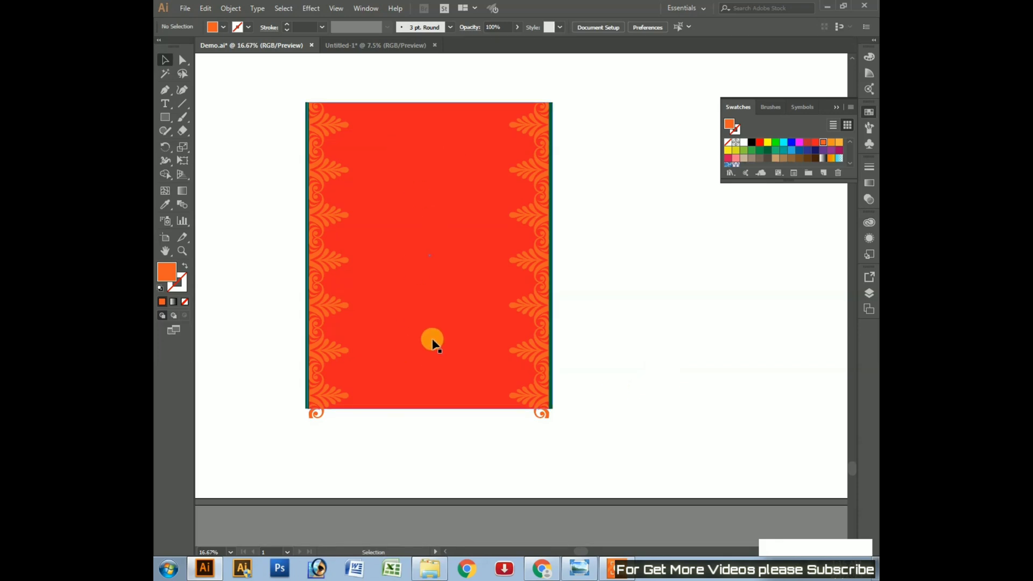
key(space)
drag(639, 247, 630, 312)
key(ctrl+minus)
key(ctrl+minus)
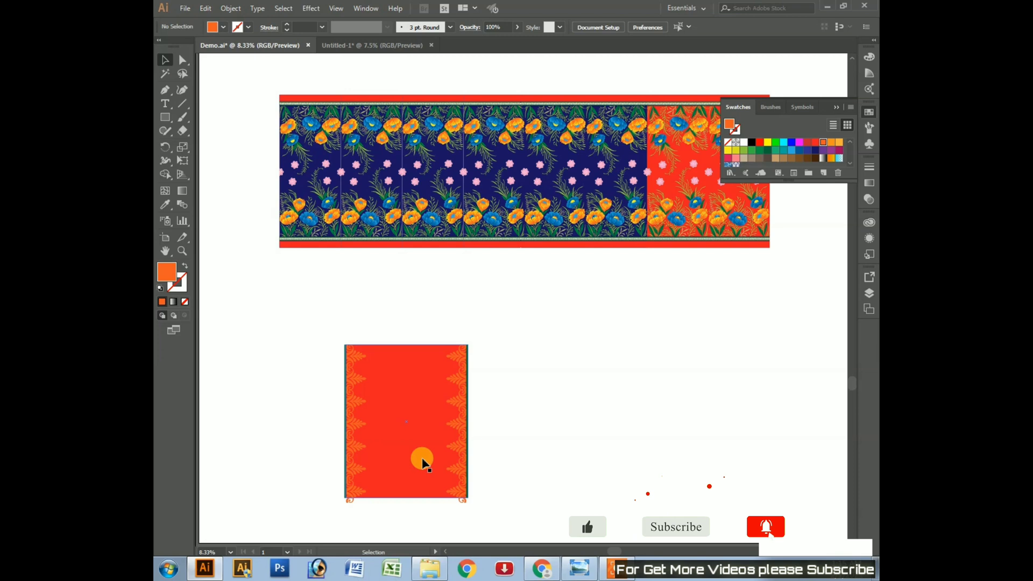
drag(422, 462, 582, 344)
key(ctrl+plus)
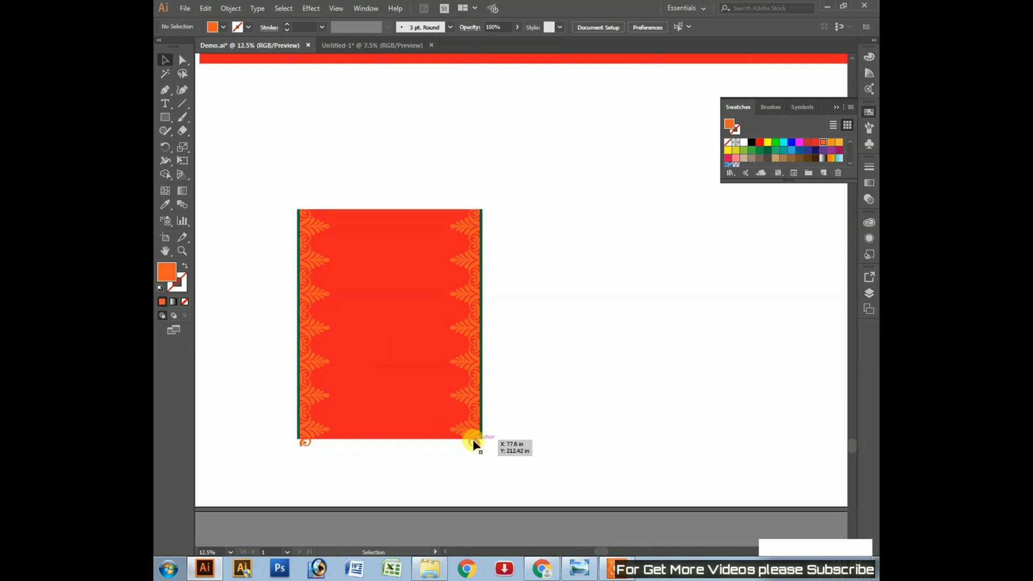
key(ctrl+minus)
key(space)
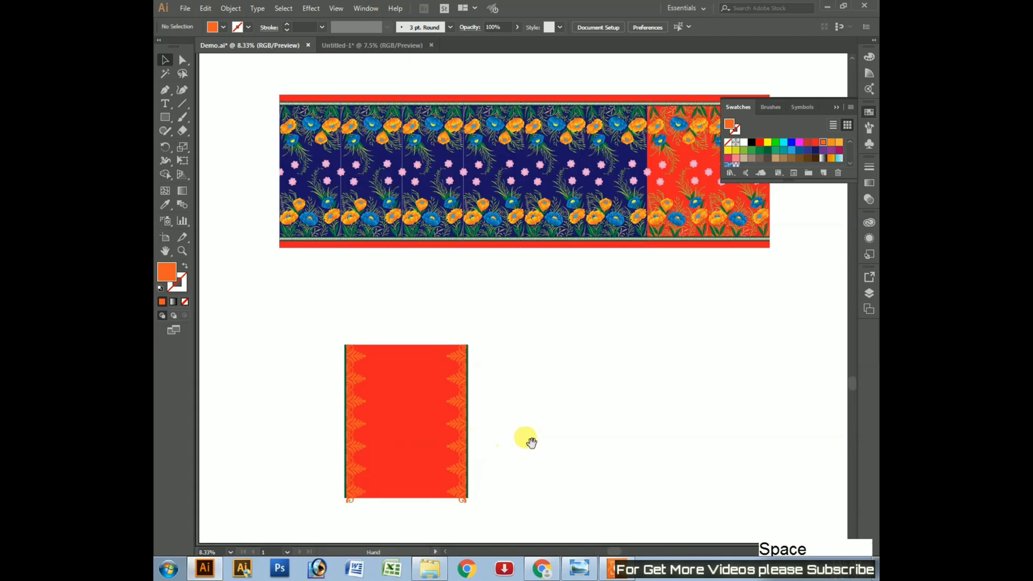
drag(532, 442, 638, 392)
drag(653, 317, 588, 336)
key(ctrl)
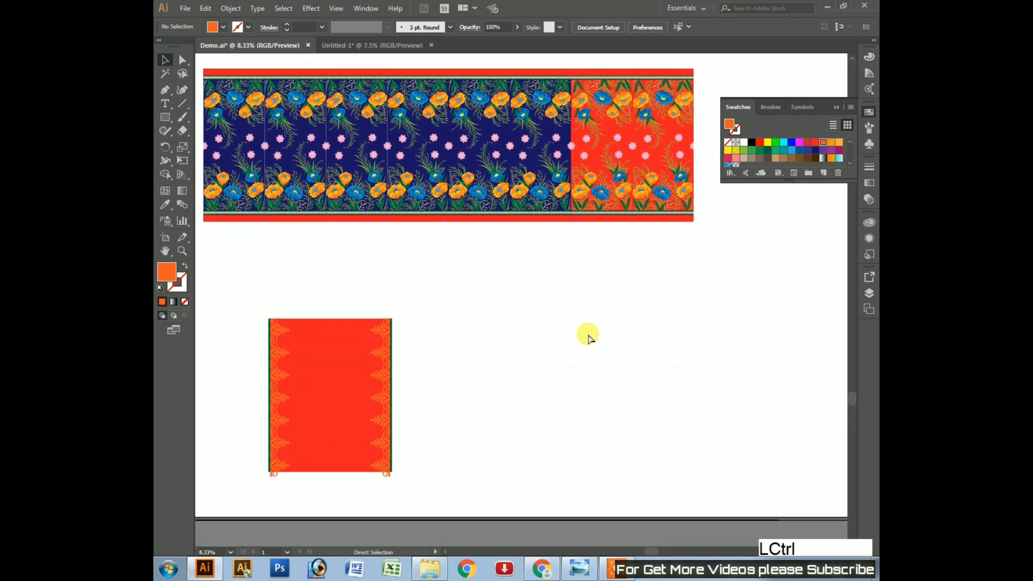
key(ctrl+minus)
key(space)
drag(586, 427, 580, 340)
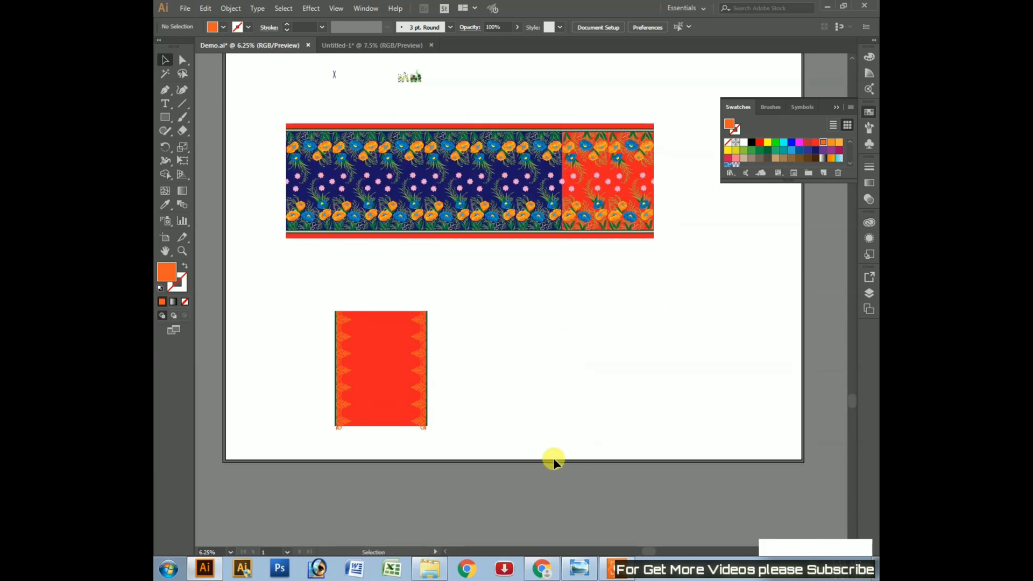
key(space)
drag(510, 331, 526, 294)
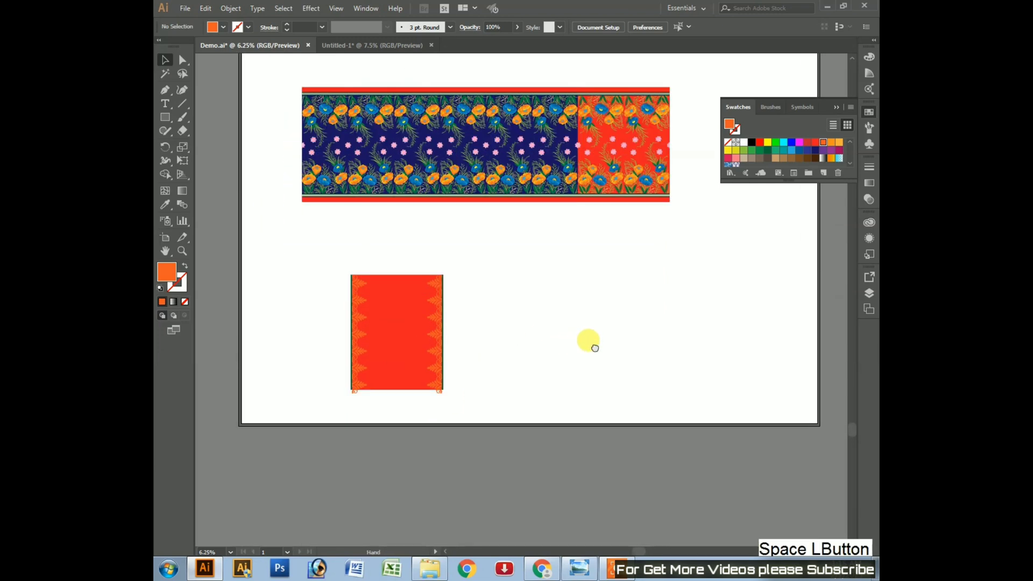
drag(594, 348, 570, 347)
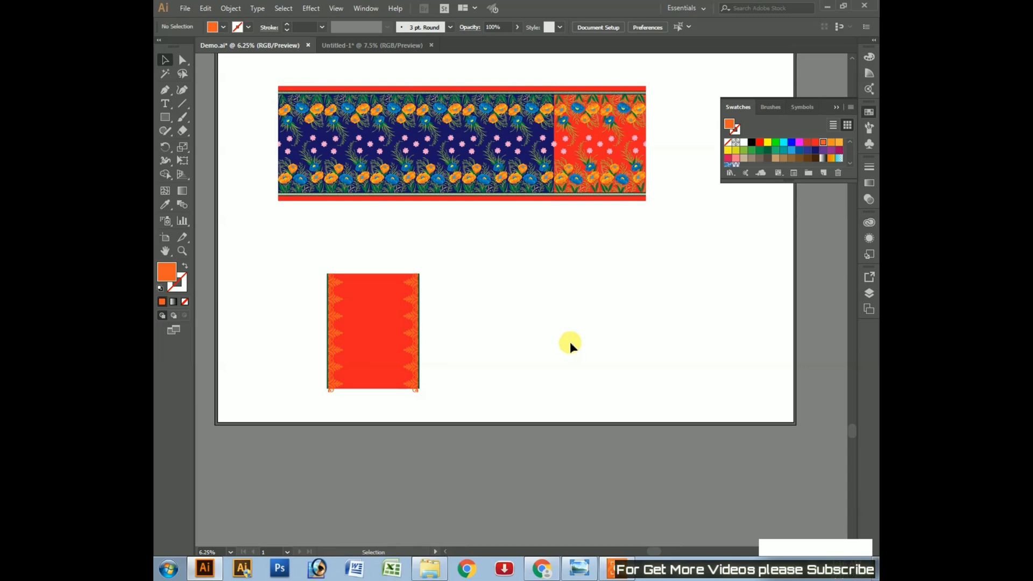
- Create a 36 by 45 inch rectangle on the empty artboard area below the saree's red end section
drag(621, 288, 566, 295)
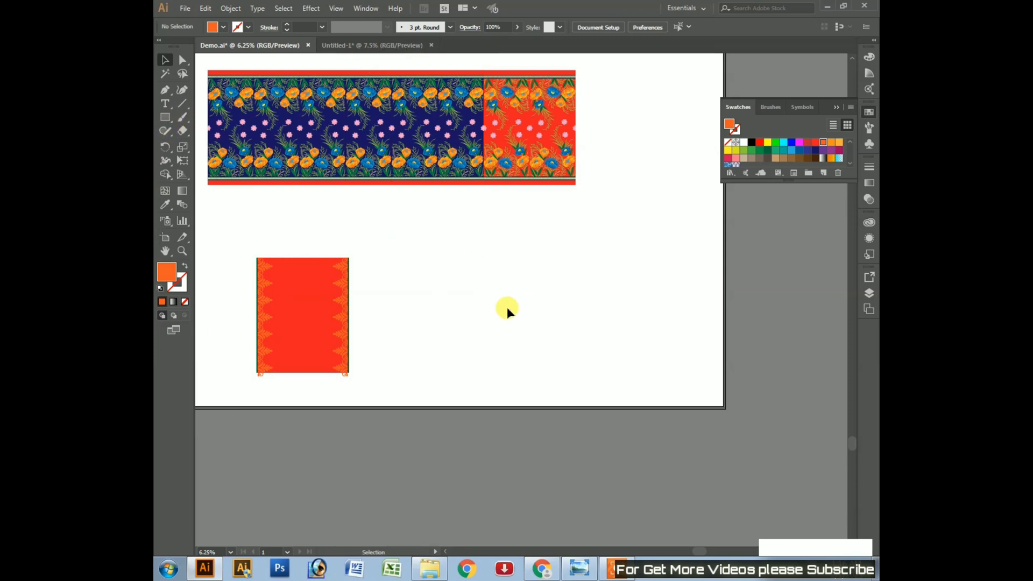
click(165, 117)
click(483, 273)
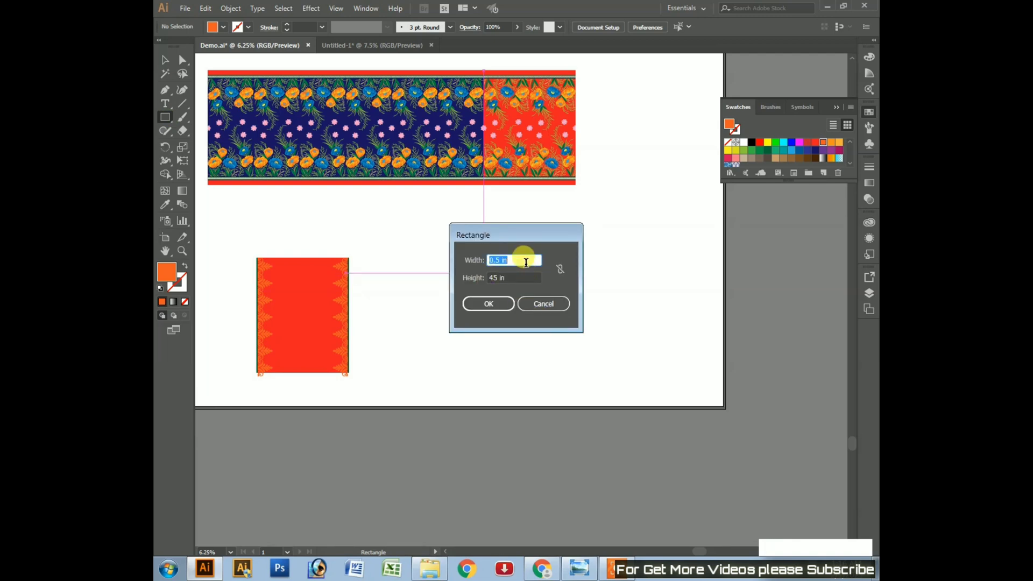
text(36)
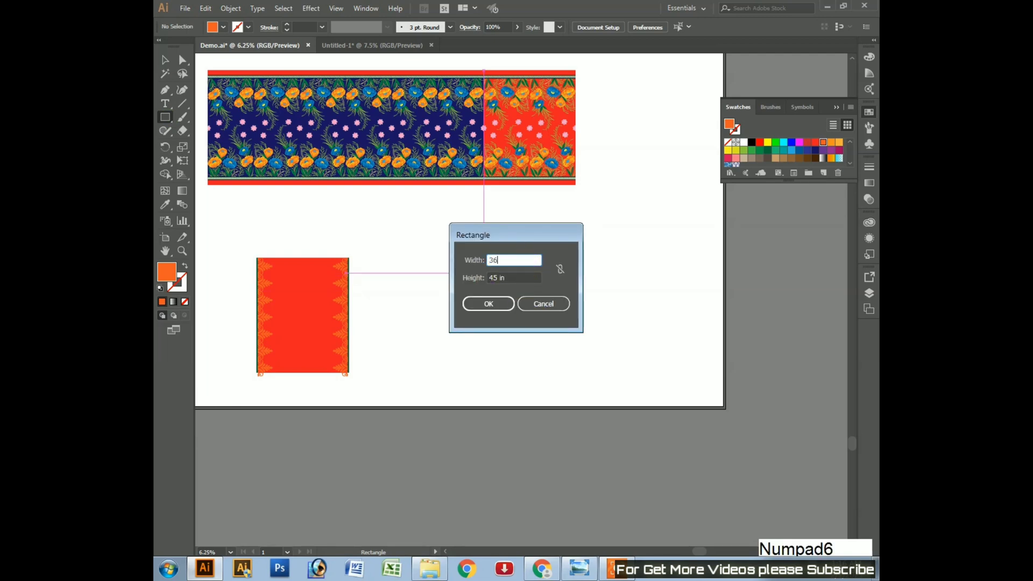
click(502, 305)
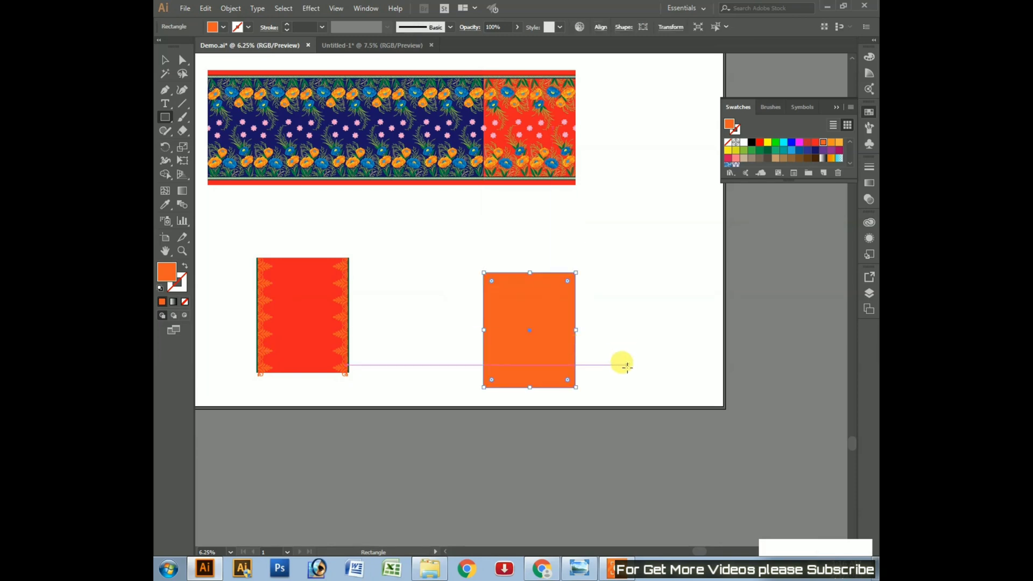
key(v)
click(624, 346)
- Check the new rectangle's width and height in its transform values
click(528, 331)
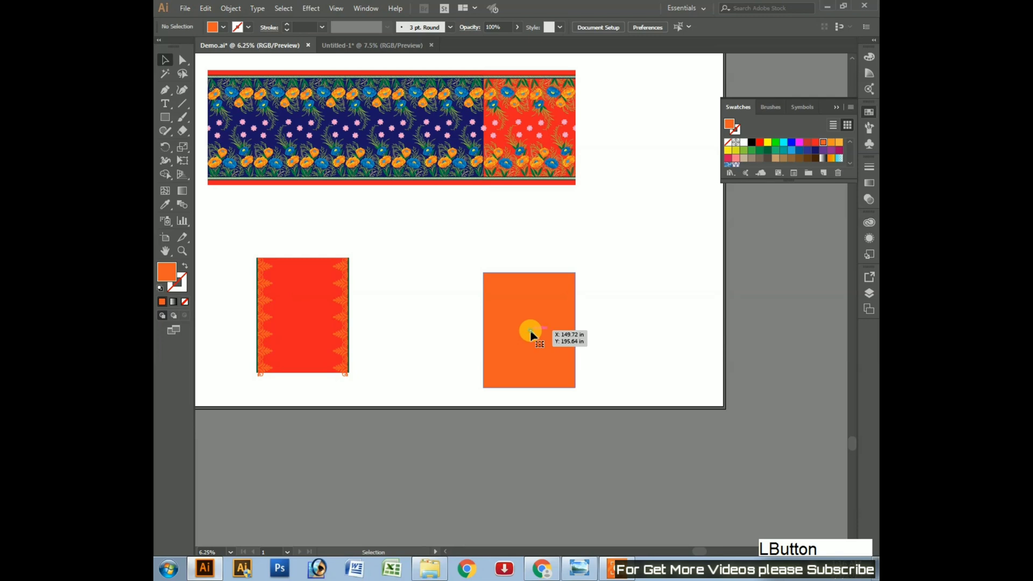
click(667, 29)
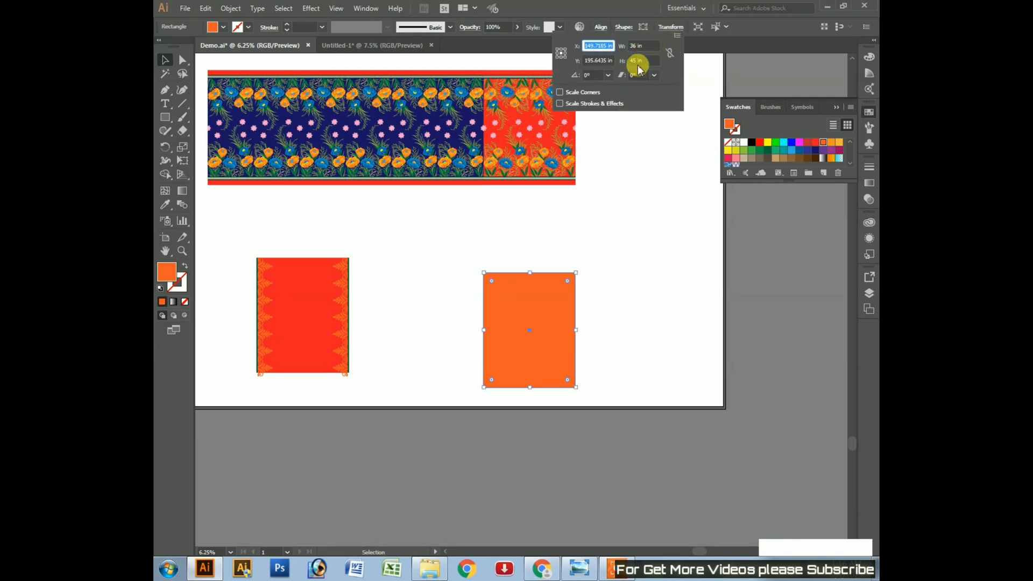
click(629, 313)
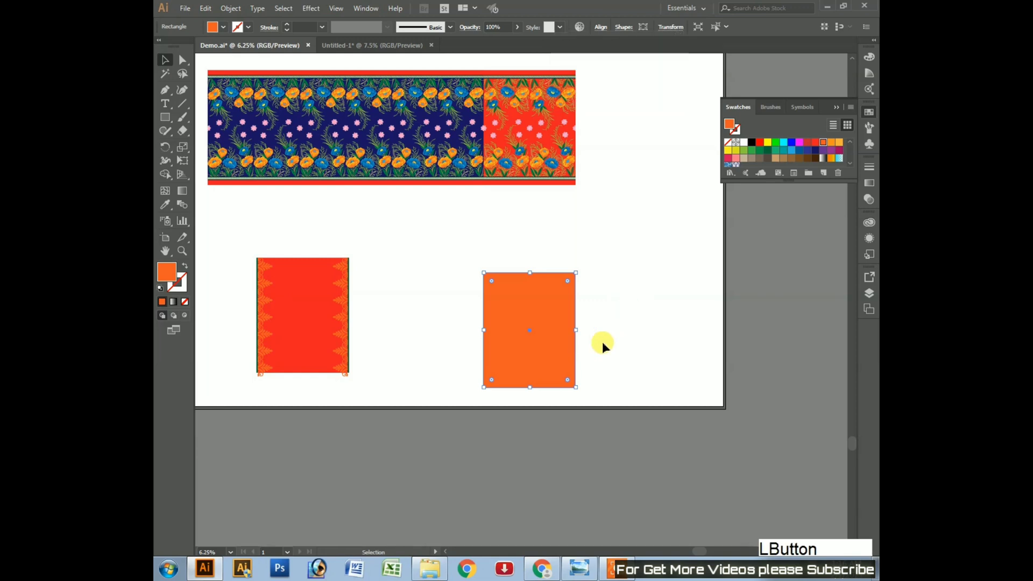
click(640, 320)
- Try a light blue swatch as the fill of the new rectangle
key(ctrl+KP_Add)
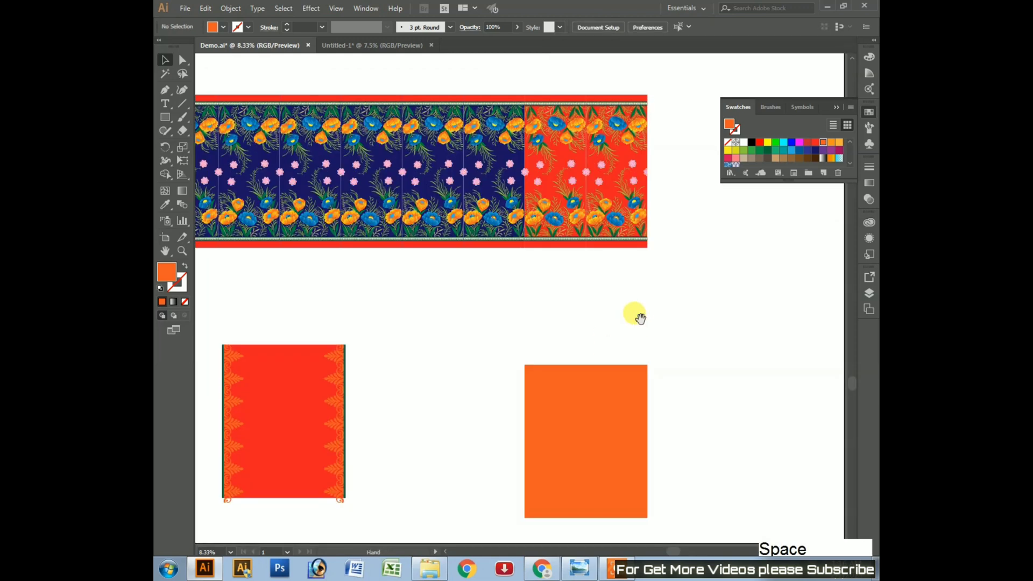
drag(698, 411, 647, 339)
click(481, 382)
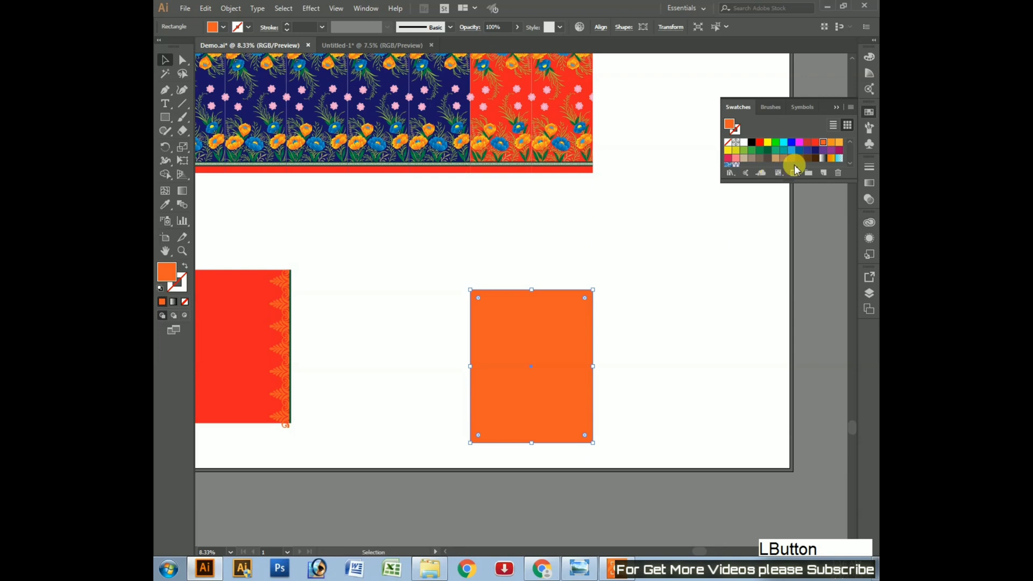
click(791, 150)
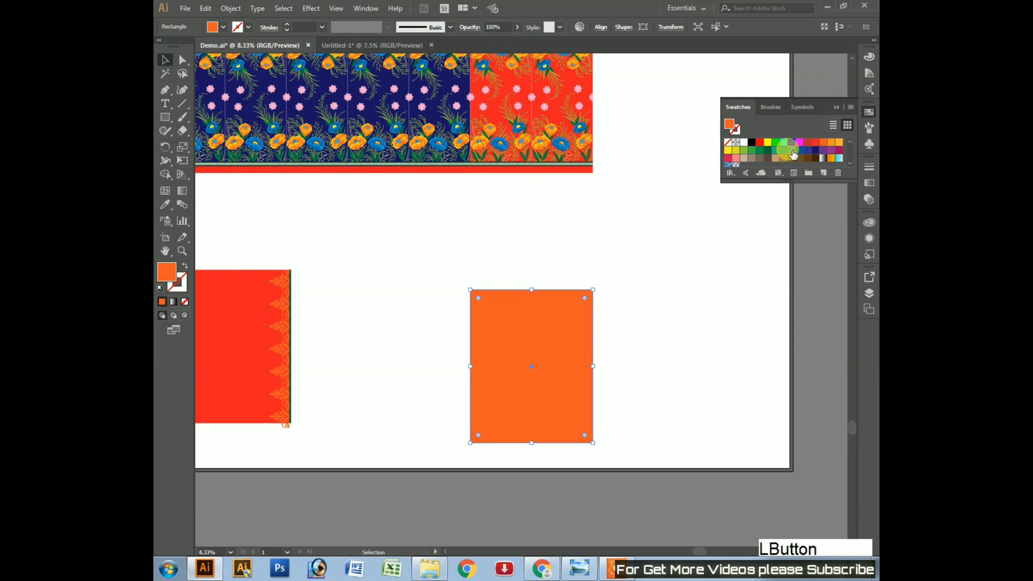
click(694, 351)
- Fill the new 36 by 45 inch rectangle with the medium green swatch
key(ctrl+KP_Add)
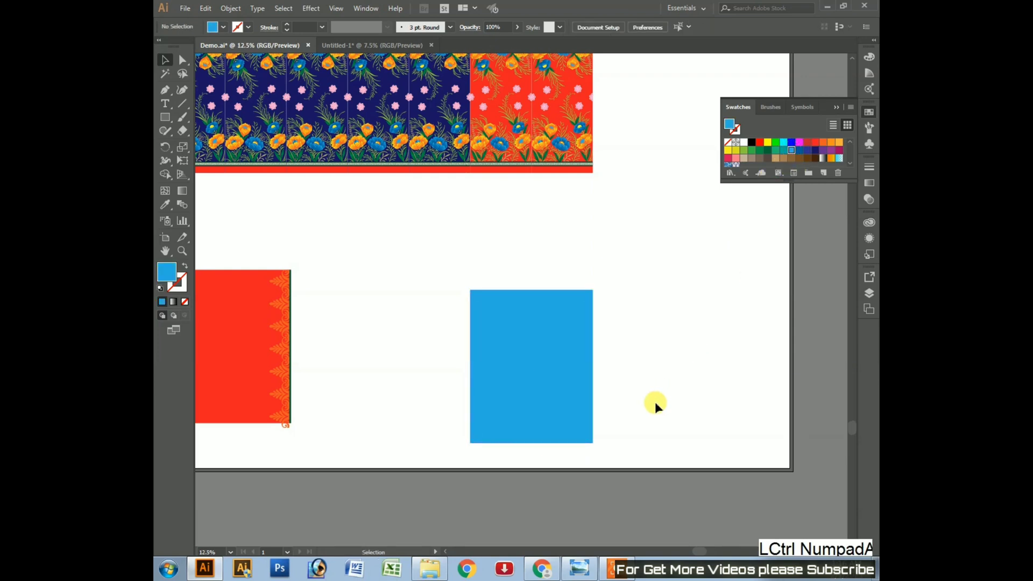
key(space)
drag(669, 406, 554, 353)
click(588, 327)
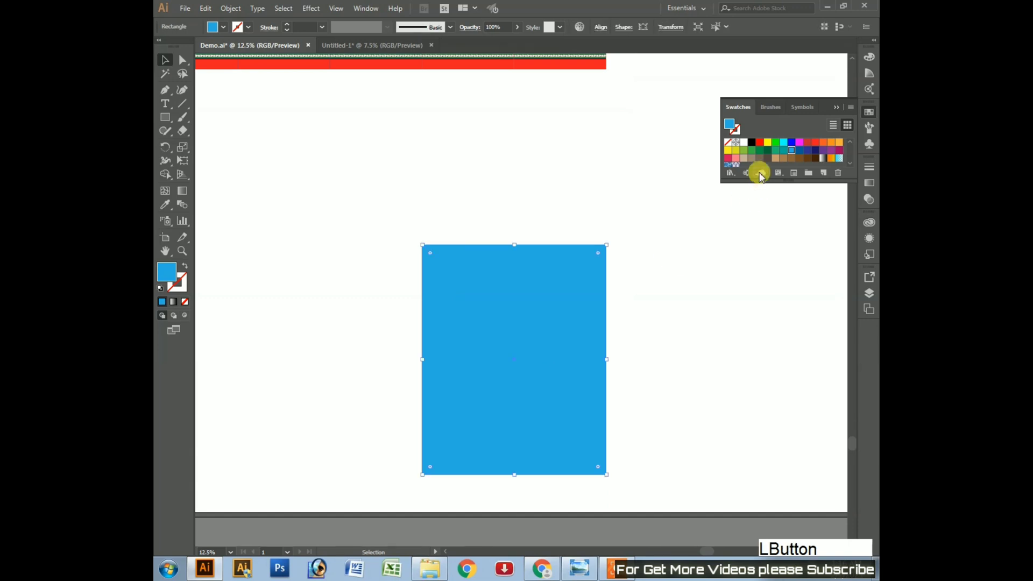
click(751, 154)
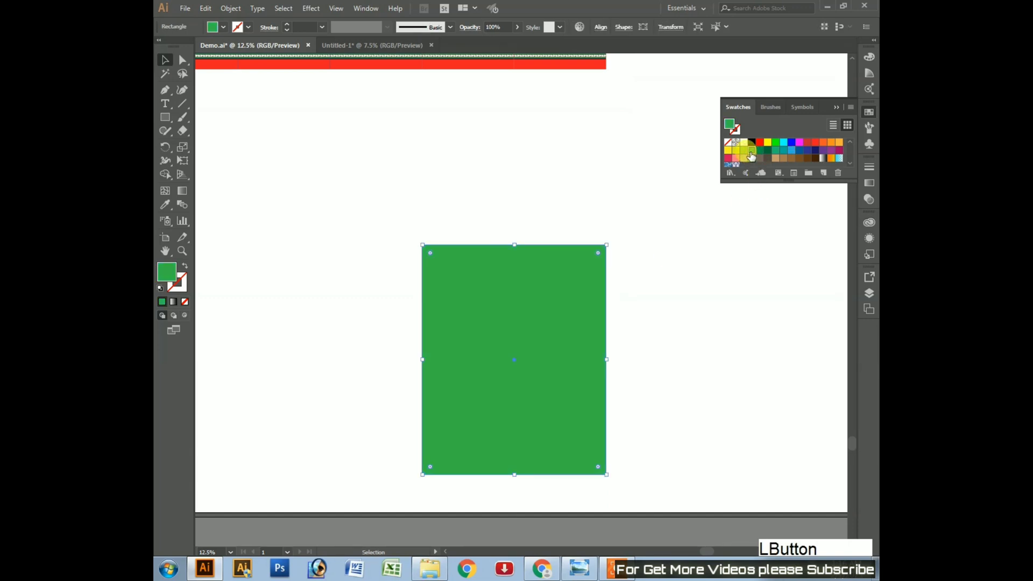
click(748, 285)
- Create a 0.5 by 45 inch vertical strip over the green rectangle and fill it light blue
key(space)
drag(692, 403, 679, 351)
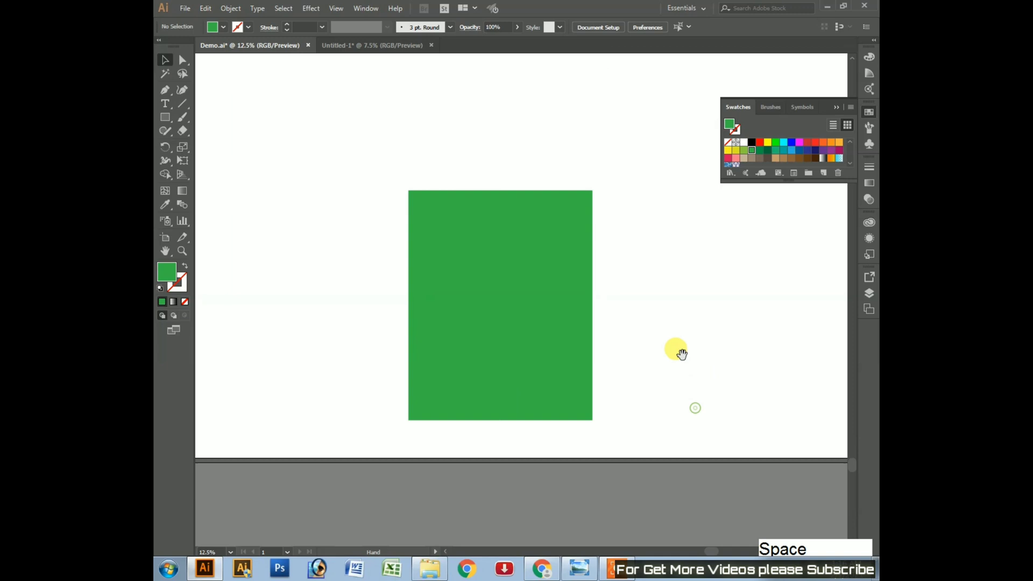
click(170, 119)
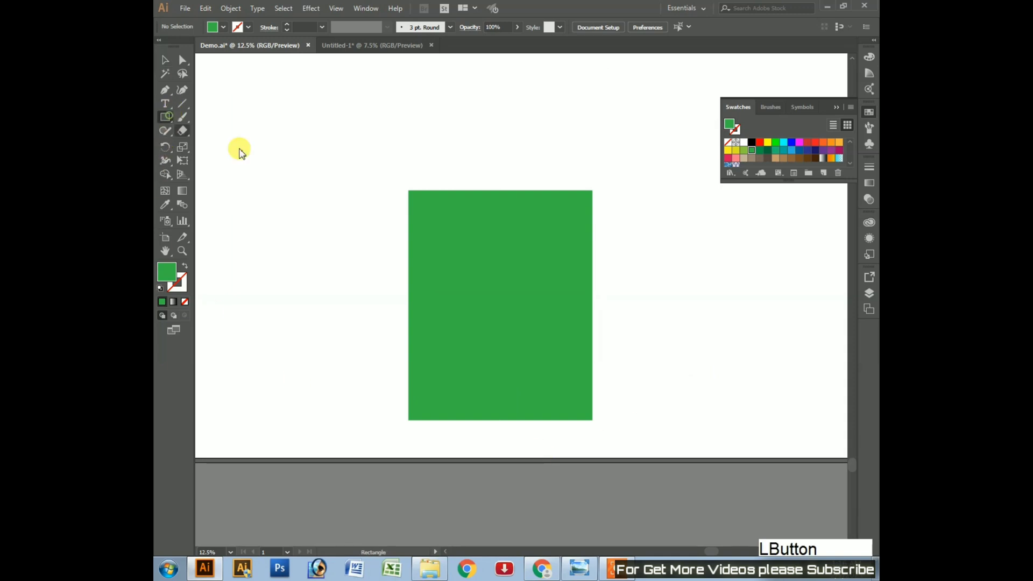
click(518, 138)
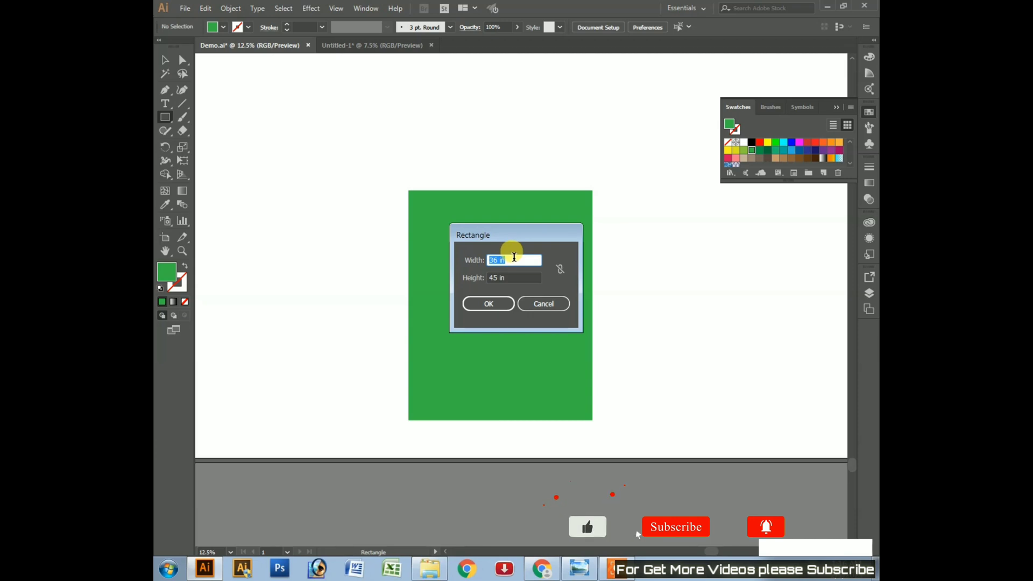
text(.5)
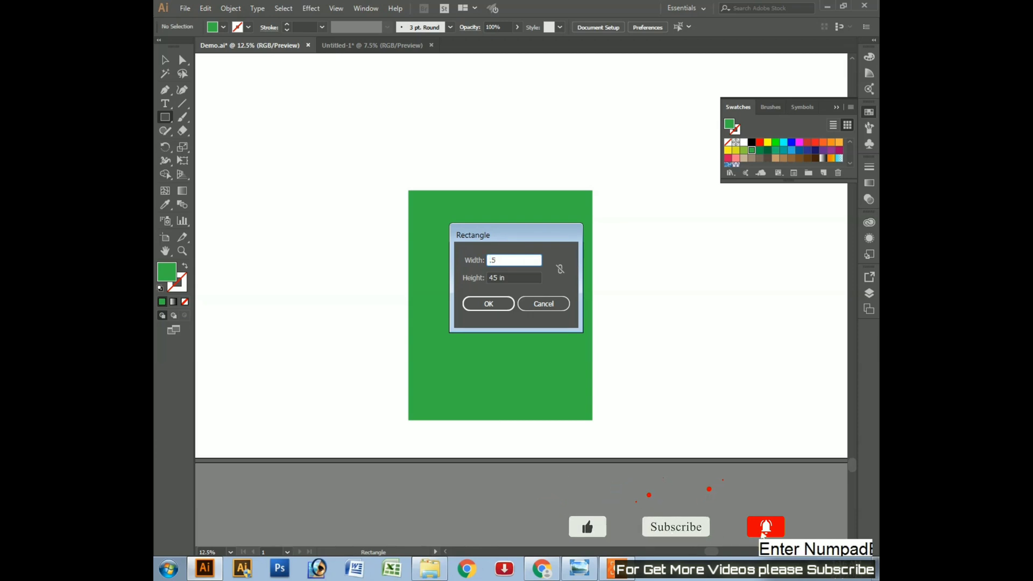
key(Return)
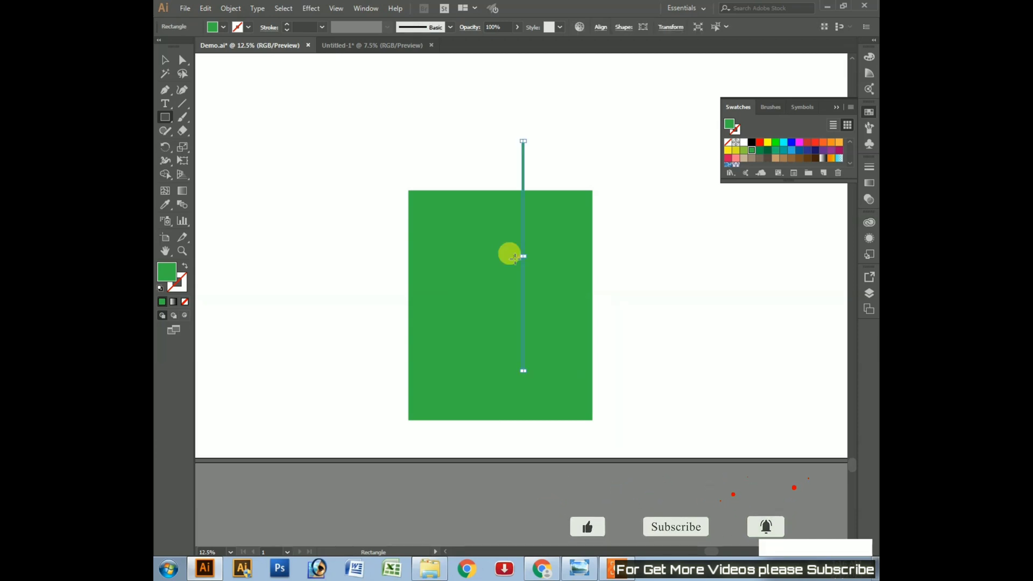
click(791, 150)
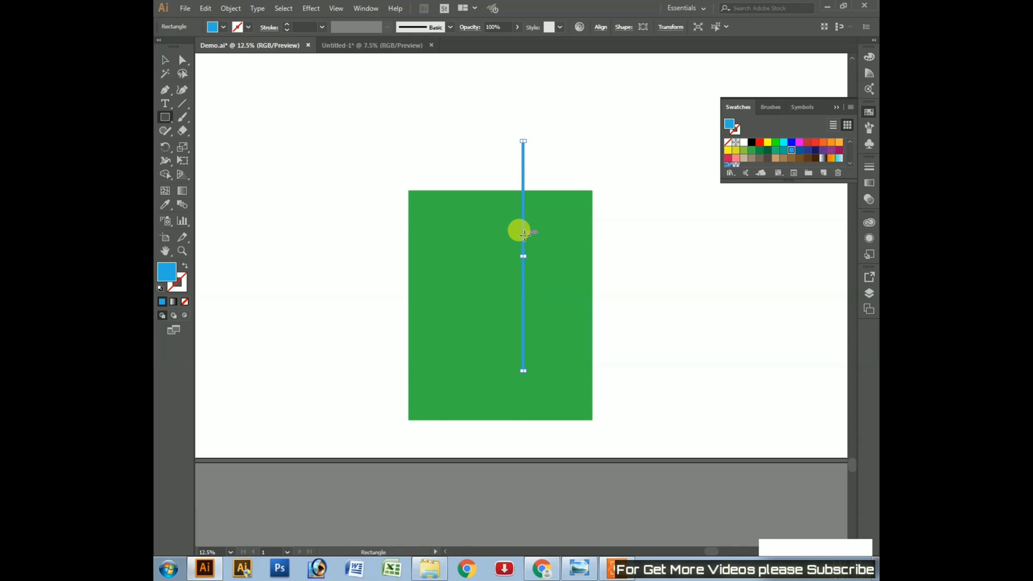
- Move the blue strip flush against the green rectangle's right edge, aligned with its top and bottom
key(ctrl+KP_Add)
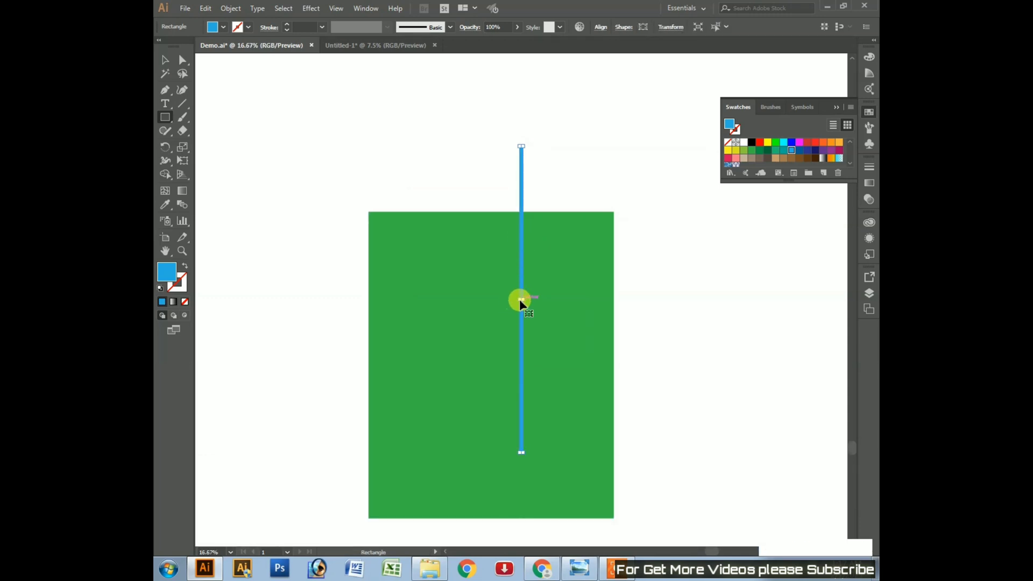
drag(521, 299, 608, 369)
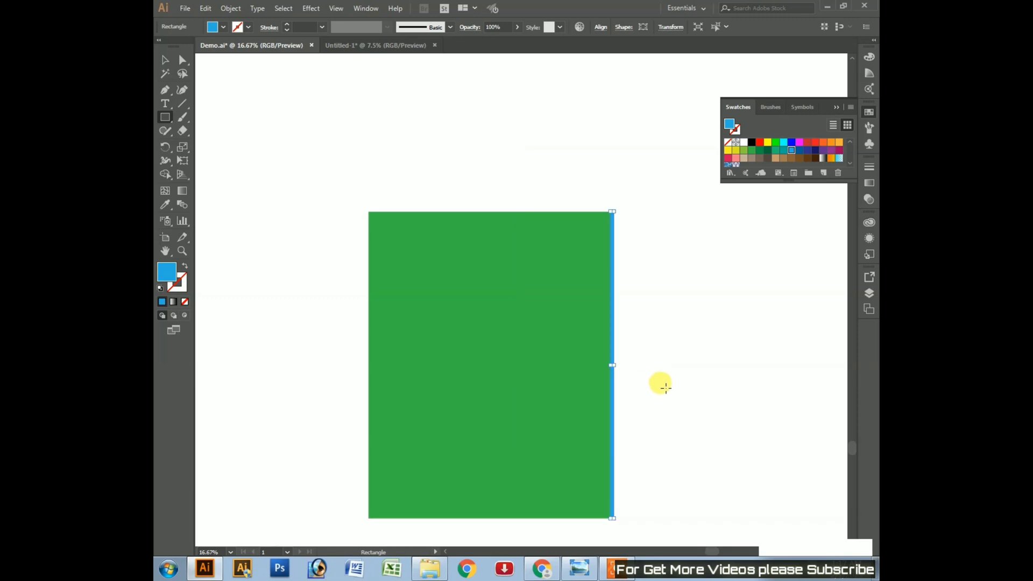
click(671, 380)
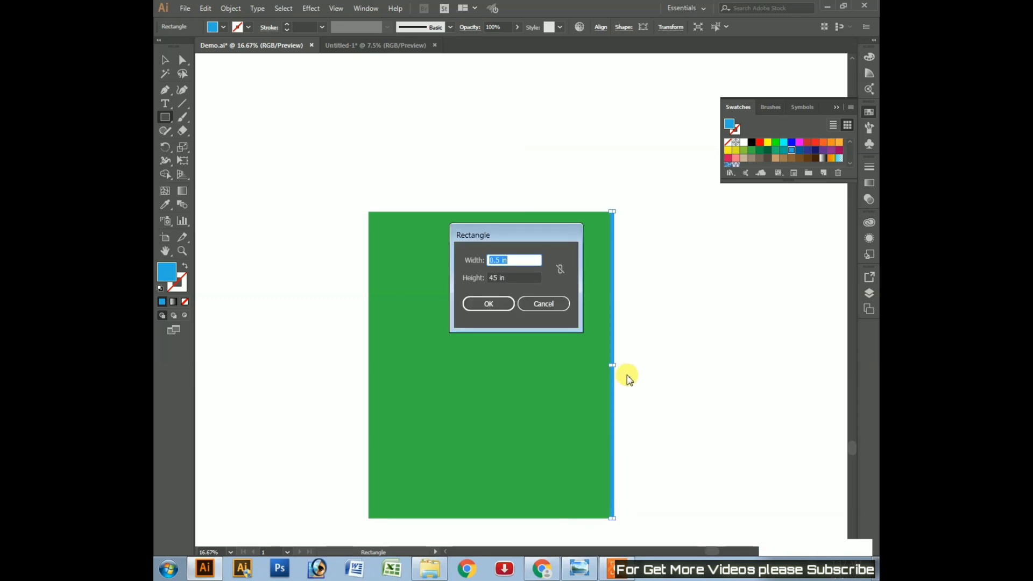
click(557, 305)
- Place a copy of the blue strip directly along its inner side and fill the copy light orange
key(v)
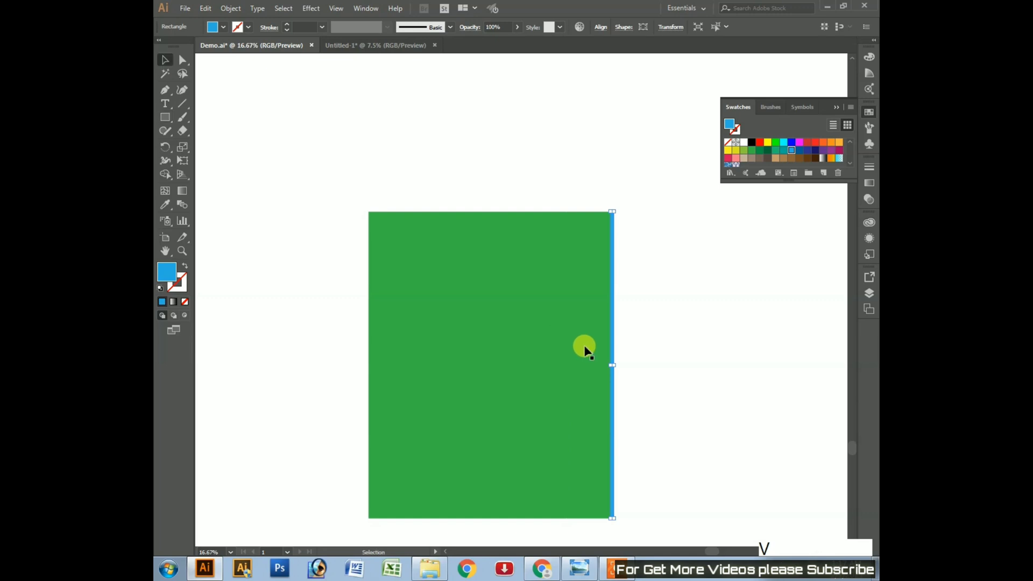
drag(613, 378, 657, 392)
key(ctrl+KP_Add)
key(ctrl+z)
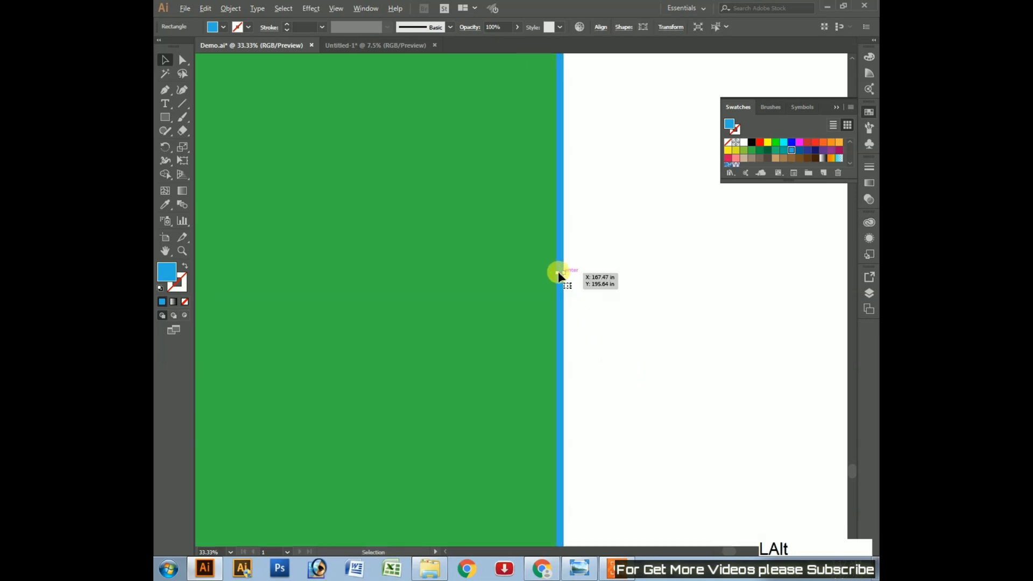
drag(560, 277, 554, 282)
drag(614, 311, 615, 310)
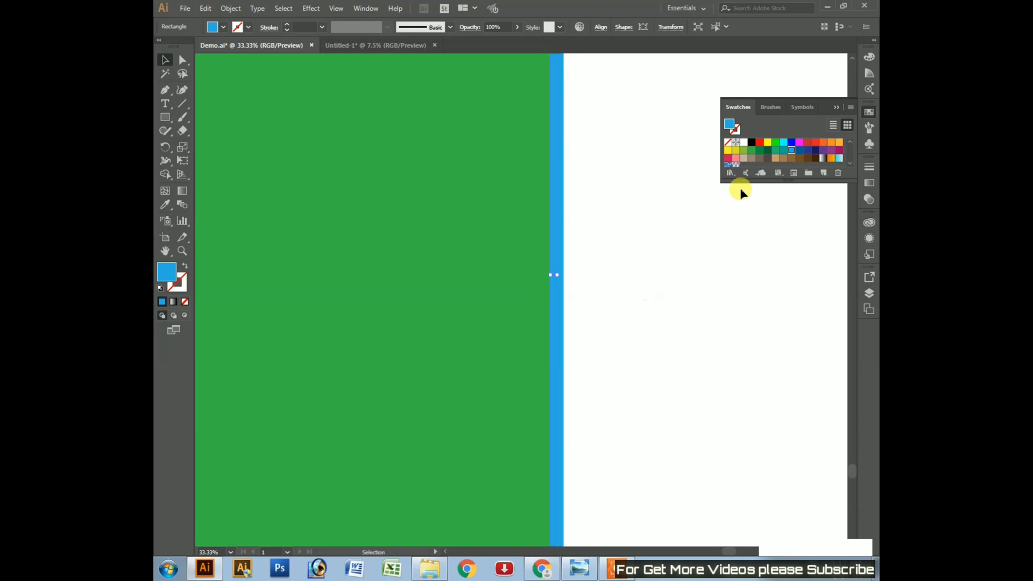
click(752, 142)
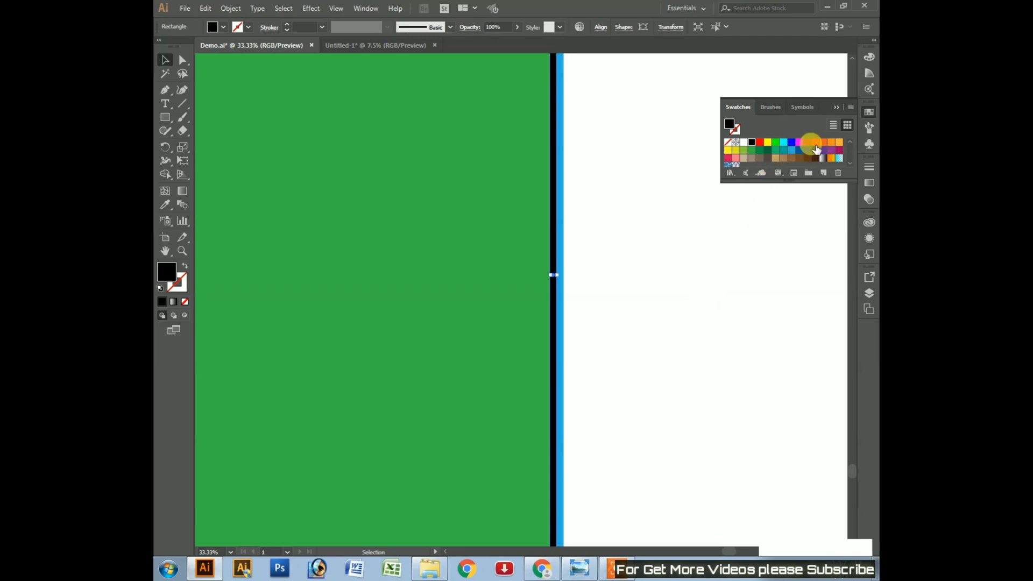
click(839, 142)
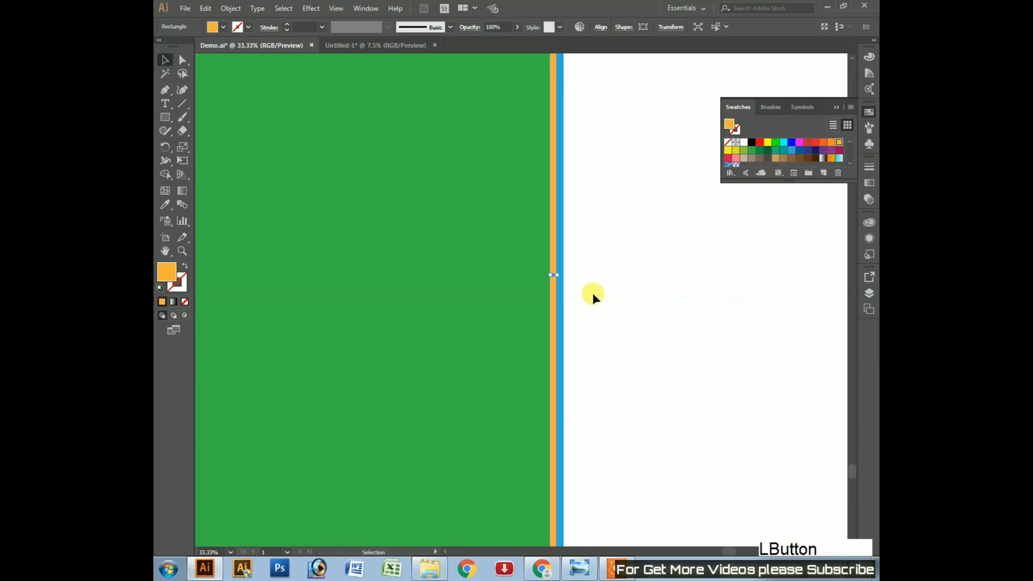
- Add a third strip copy against the inner side of the orange one and fill it light blue
drag(562, 294, 548, 295)
click(791, 150)
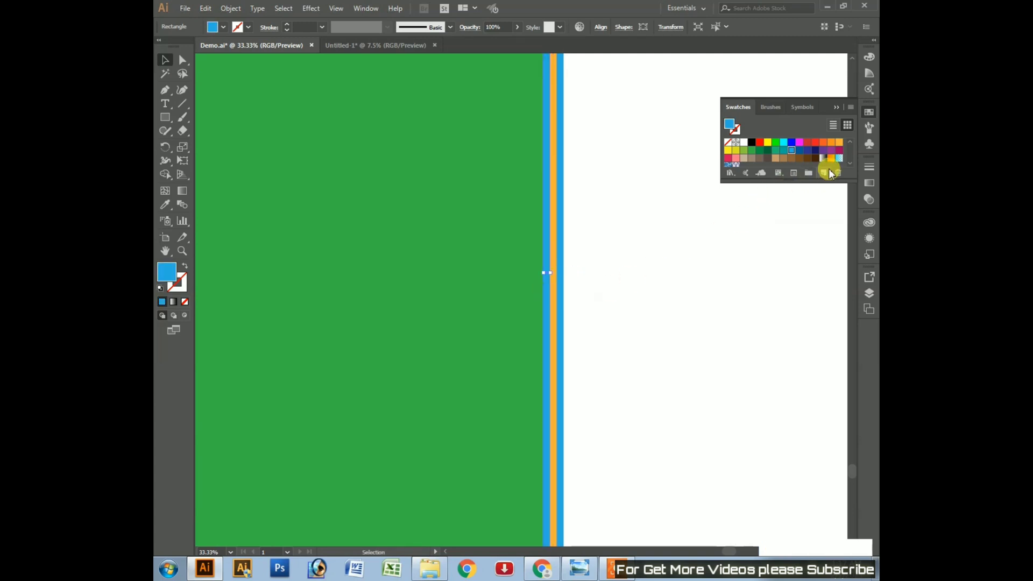
click(726, 294)
key(ctrl+KP_Subtract)
key(ctrl+KP_Subtract)
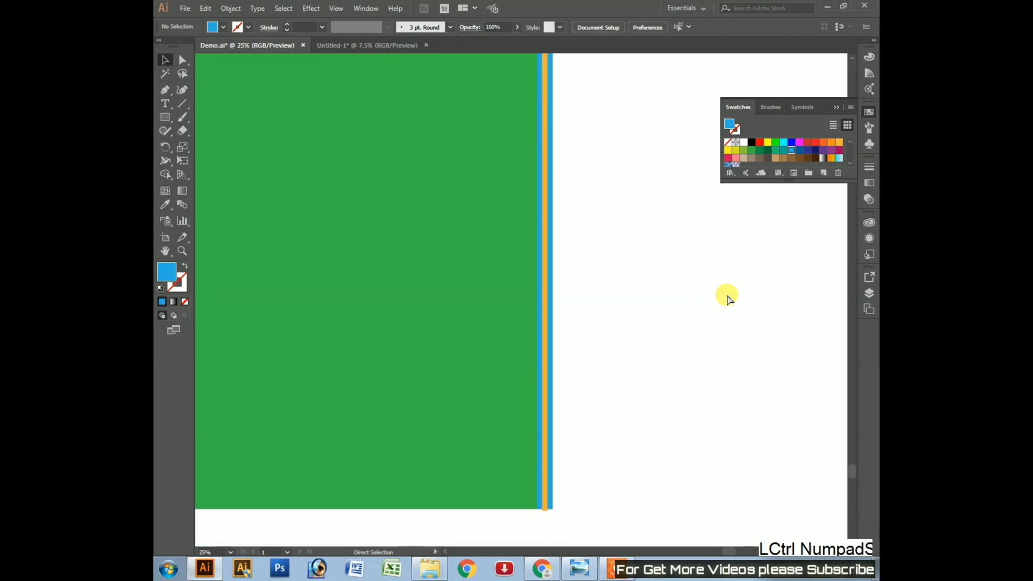
key(ctrl+KP_Subtract)
drag(623, 431, 645, 376)
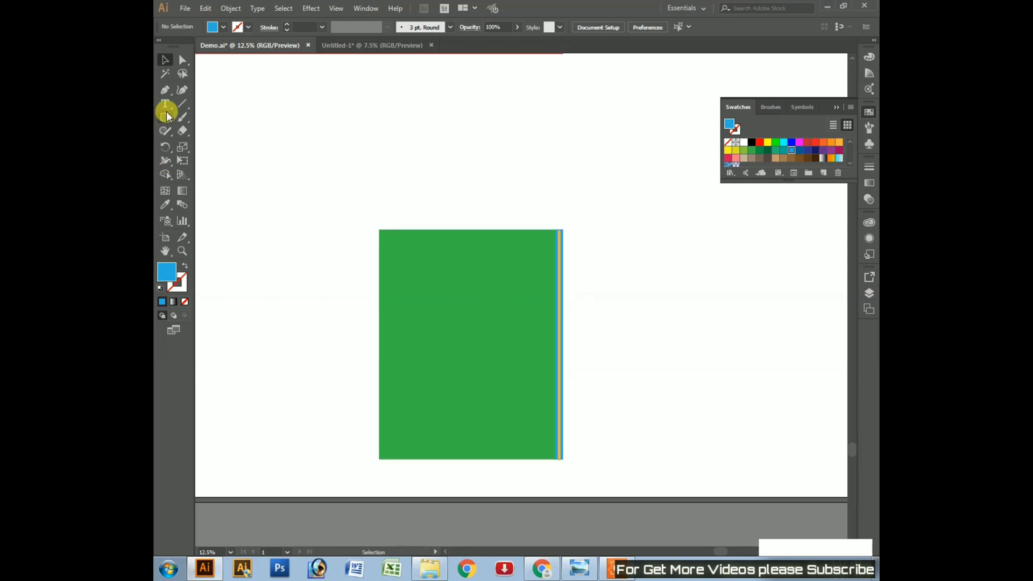
drag(724, 279, 703, 306)
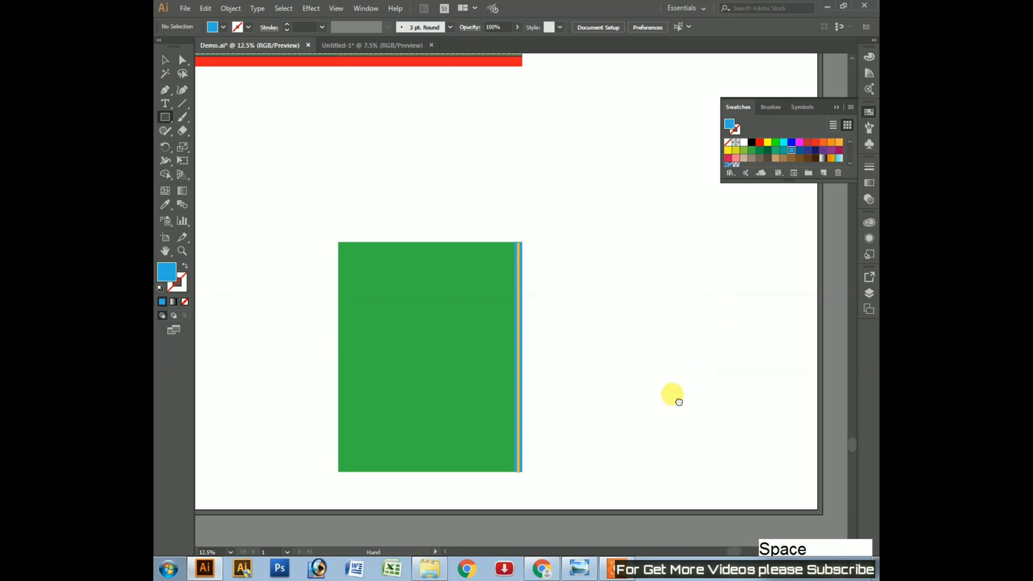
drag(670, 397, 693, 343)
key(v)
click(670, 362)
drag(262, 149, 653, 430)
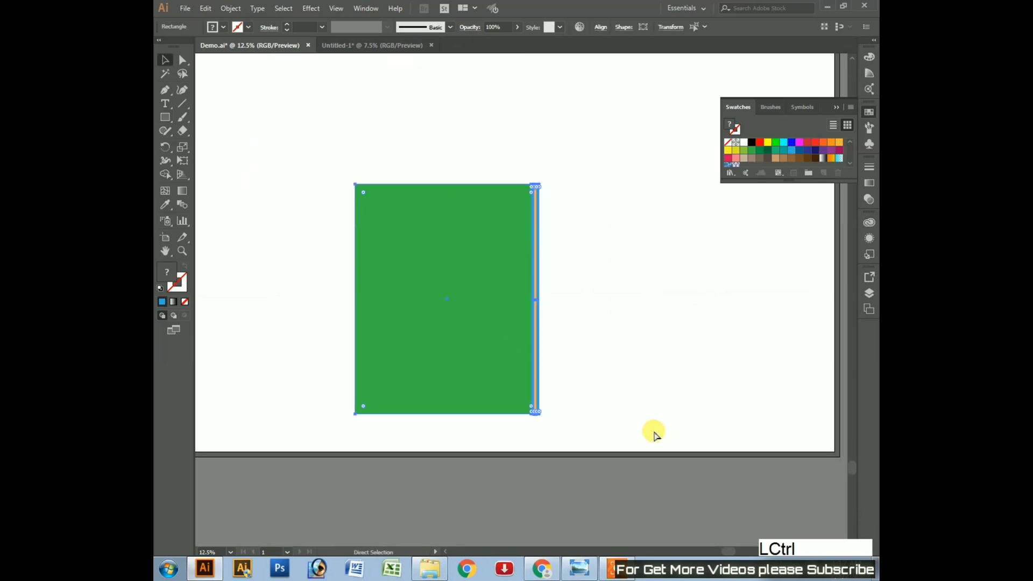
key(ctrl+shift+a)
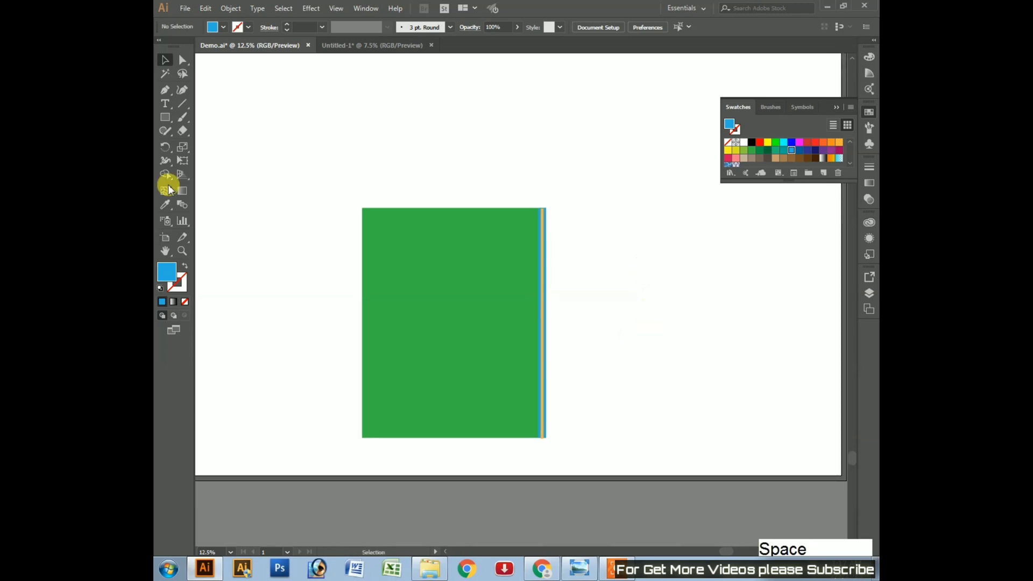
- Draw a small light blue square freehand in the empty area above the green rectangle
click(167, 117)
click(371, 134)
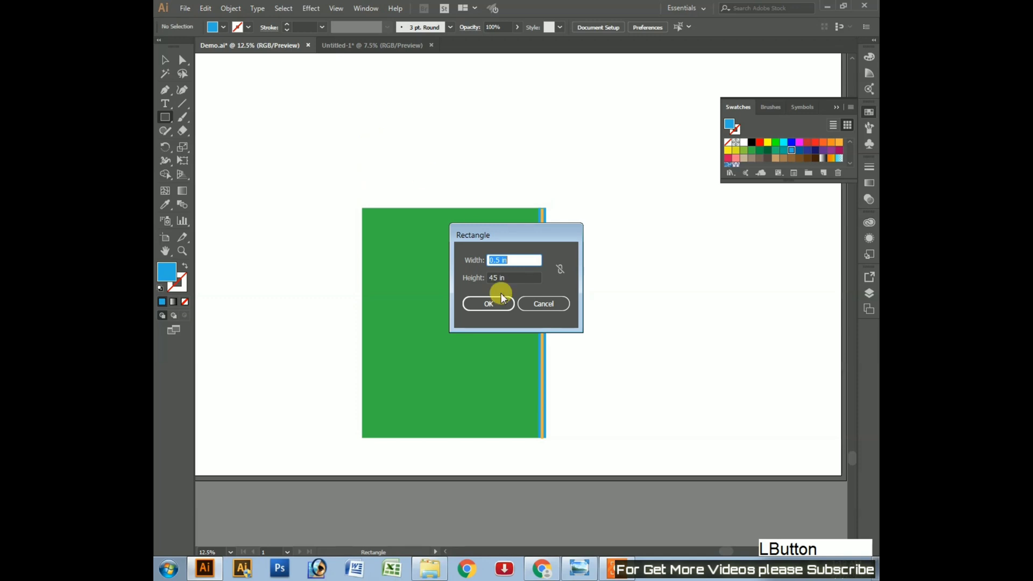
click(546, 303)
drag(418, 131, 429, 143)
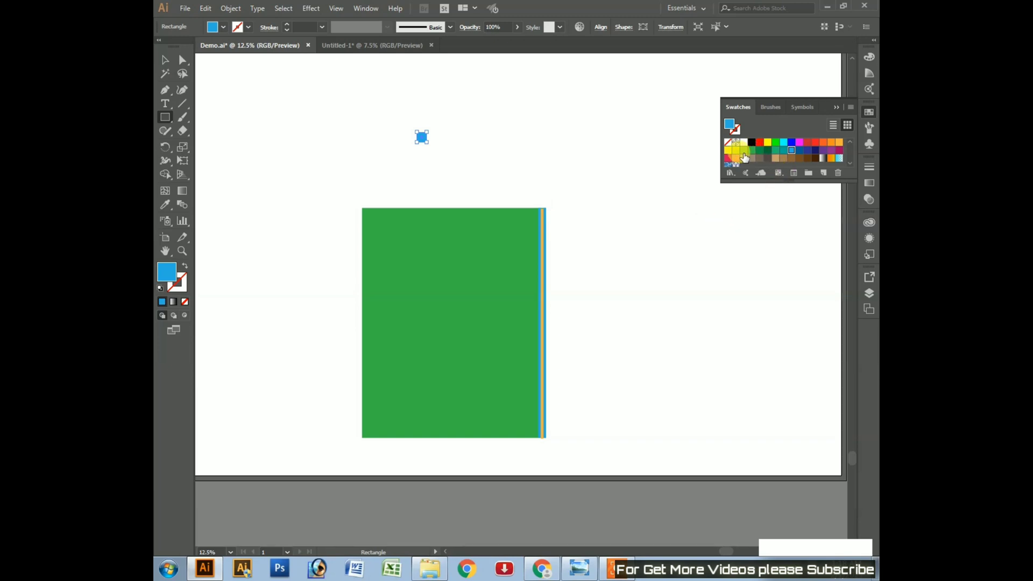
- Change the fill of the small square above the green rectangle to light green
click(744, 152)
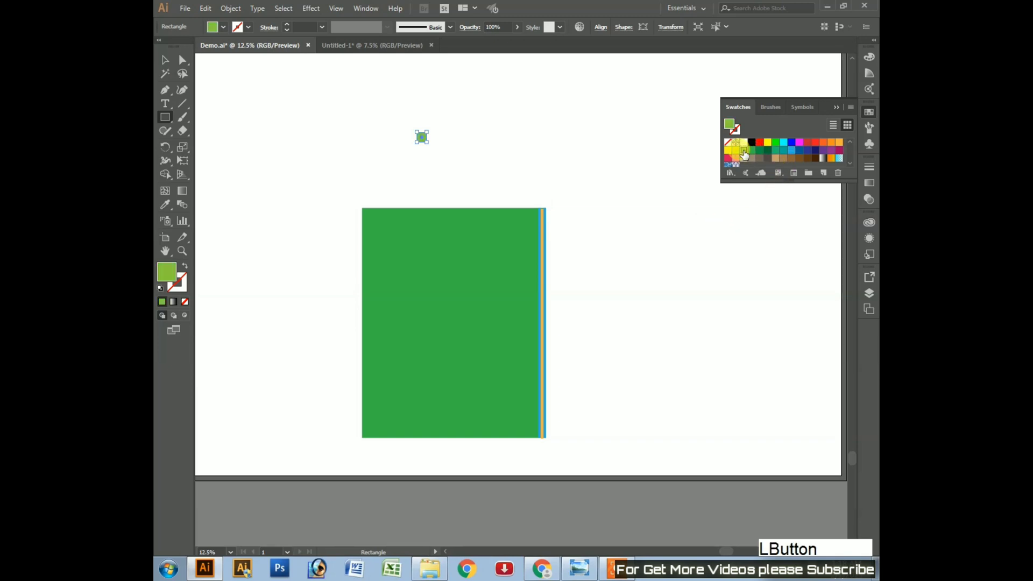
key(v)
click(526, 109)
drag(380, 111, 449, 157)
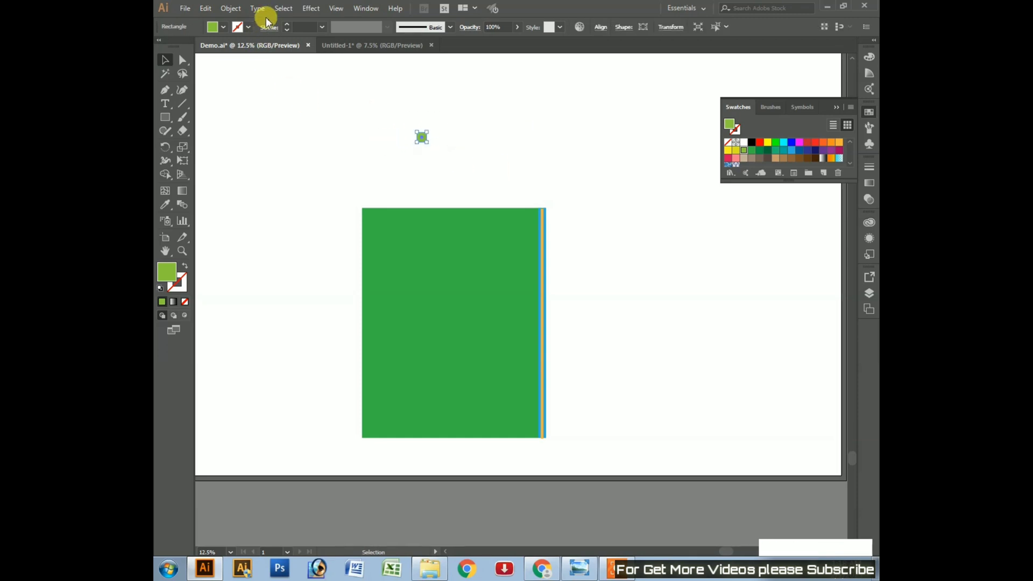
click(310, 9)
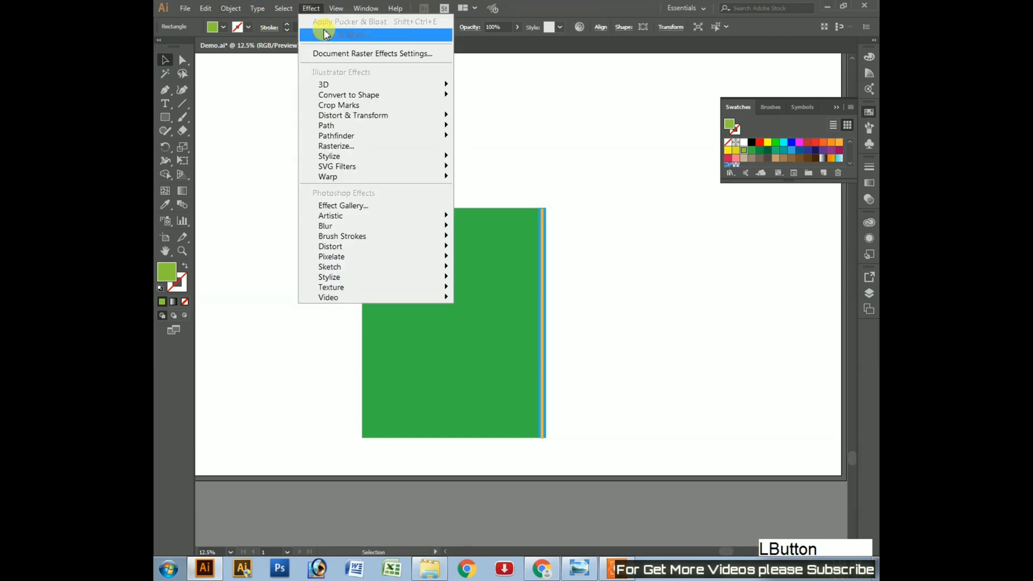
mouse_move(398, 117)
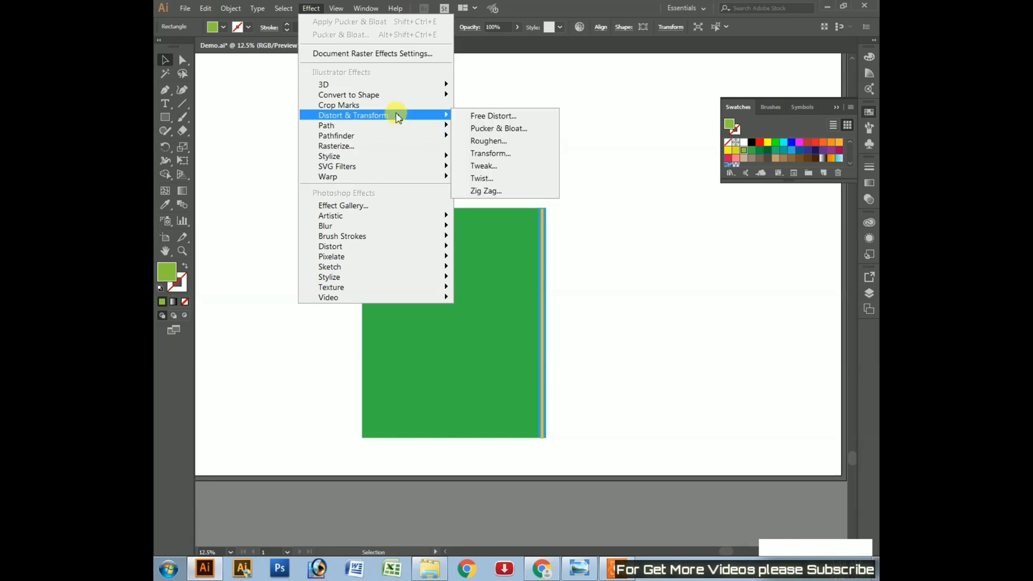
click(650, 194)
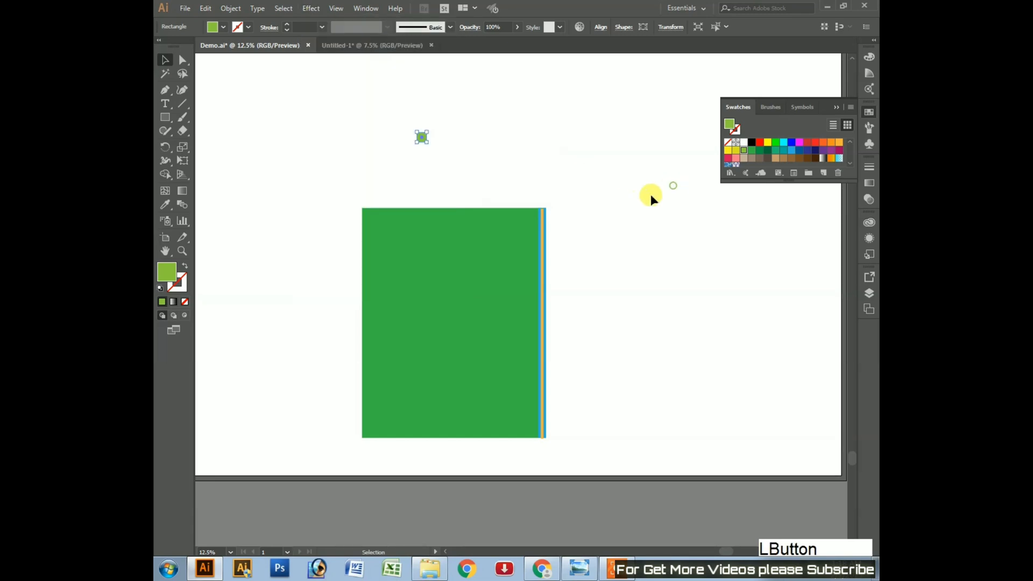
- Scale the light green square down evenly about its center to less than a fifth of its width
click(211, 552)
text(100)
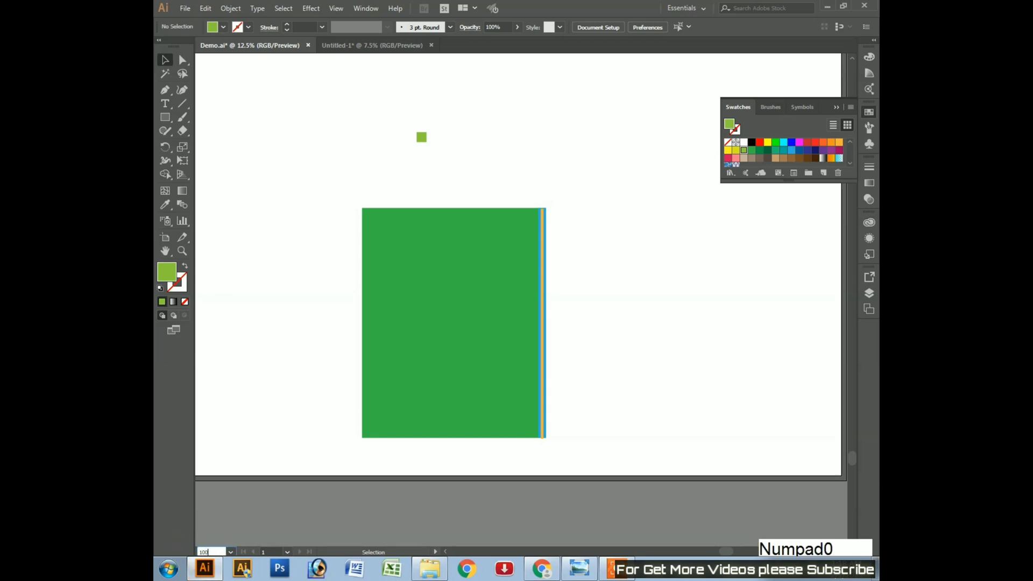
key(Return)
key(space)
drag(336, 195, 516, 444)
drag(438, 240, 586, 431)
drag(506, 242, 619, 417)
drag(392, 277, 648, 356)
drag(480, 230, 665, 412)
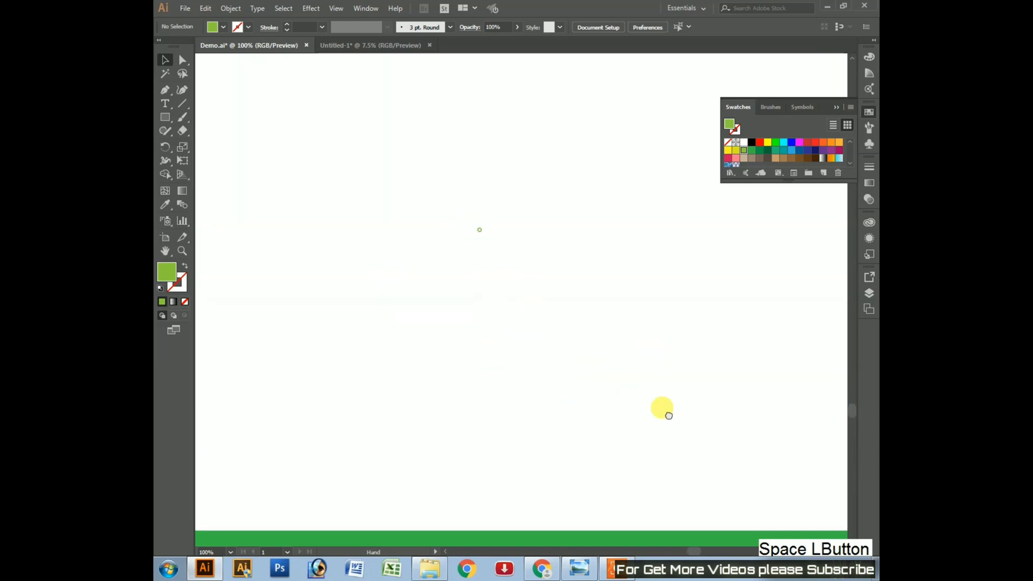
drag(561, 300, 300, 360)
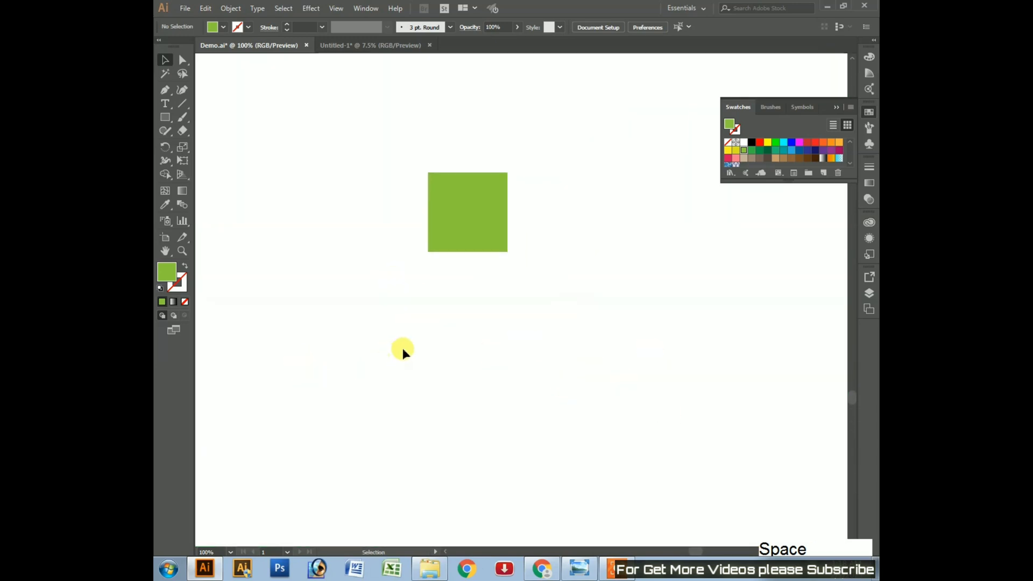
click(470, 214)
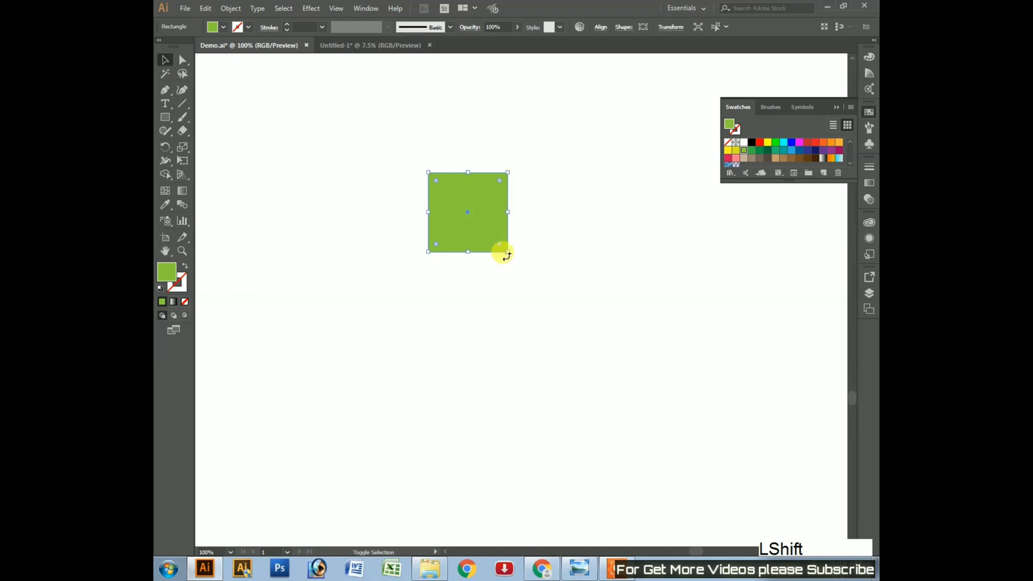
drag(507, 250, 479, 220)
click(527, 261)
- Apply a Pucker & Bloat effect of -49% to the small light green square
drag(428, 171, 512, 259)
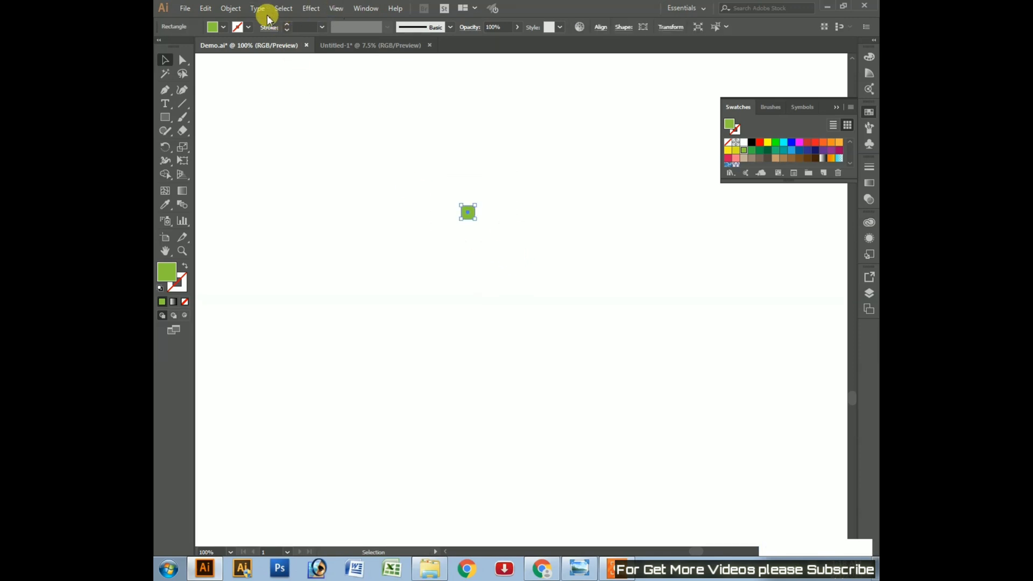
click(311, 9)
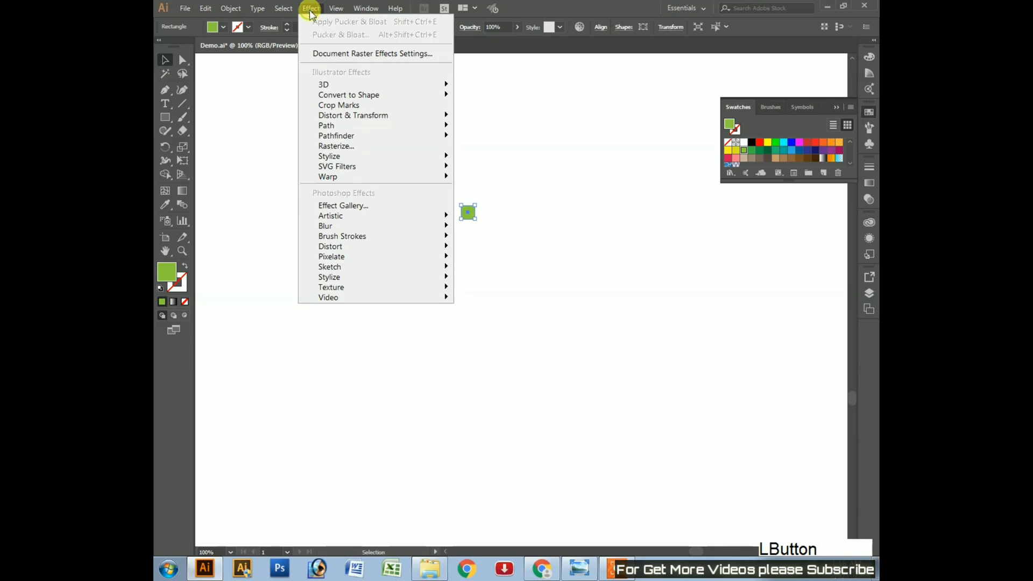
mouse_move(358, 115)
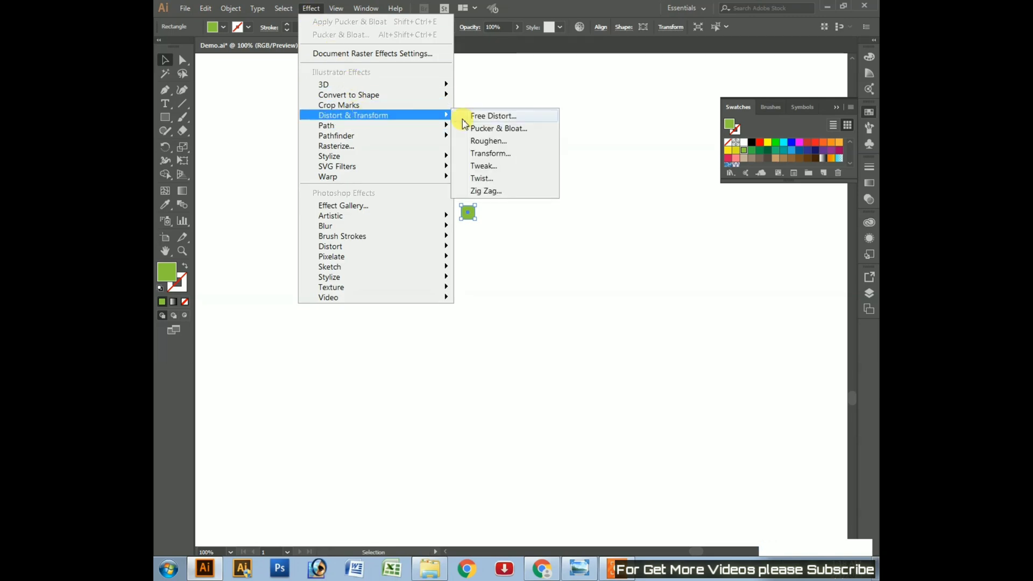
click(514, 134)
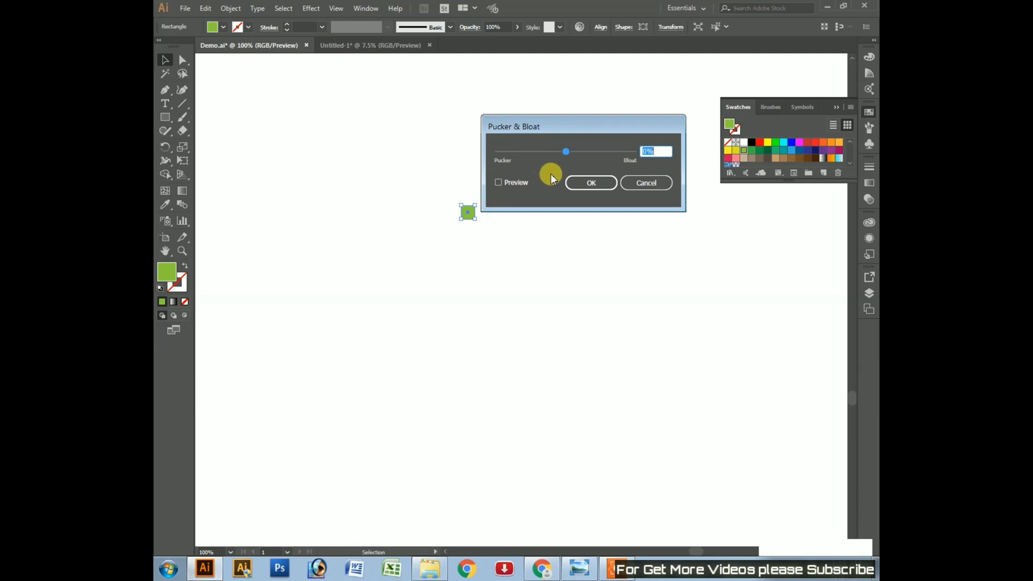
click(498, 183)
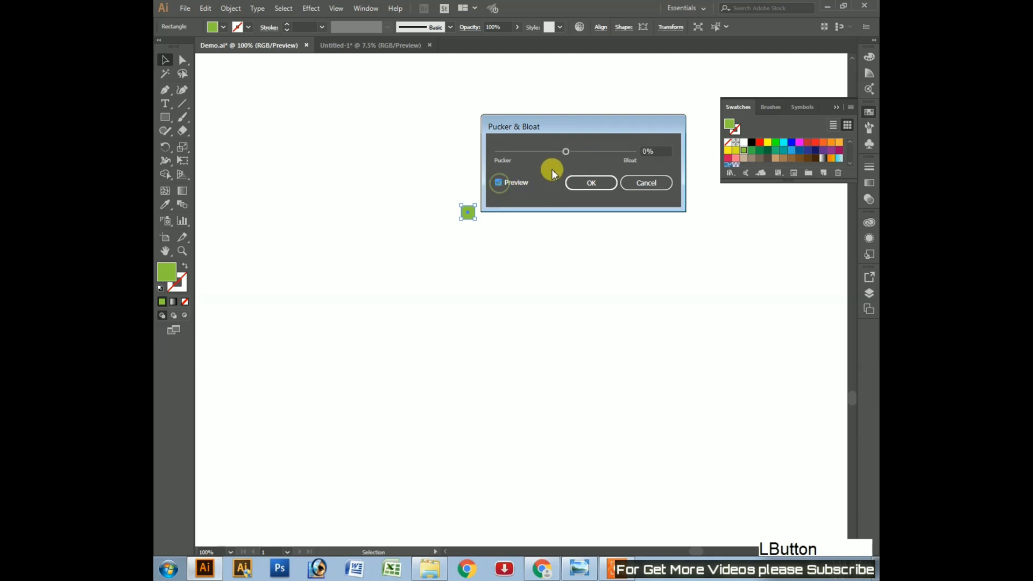
drag(570, 122, 589, 141)
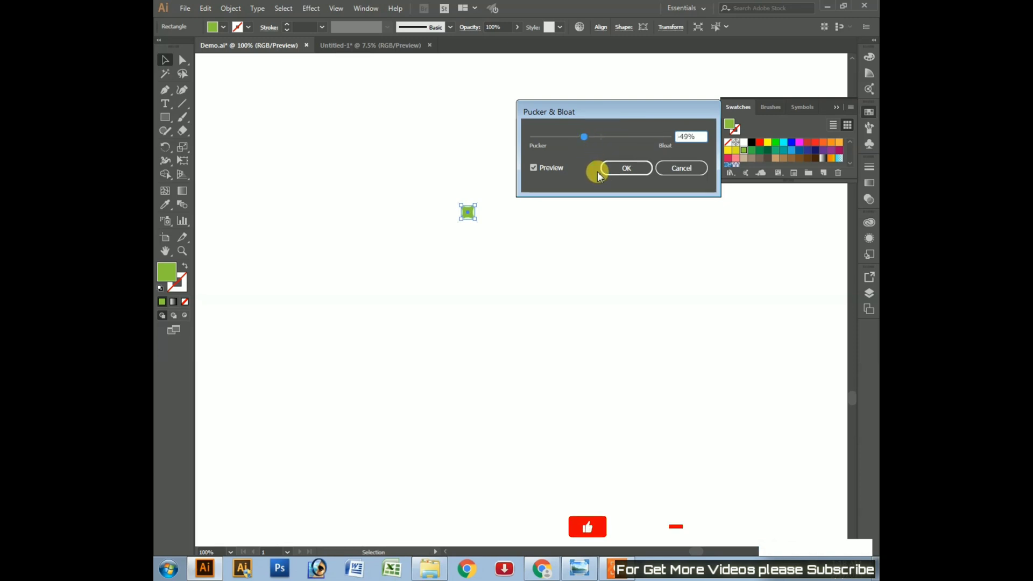
click(626, 169)
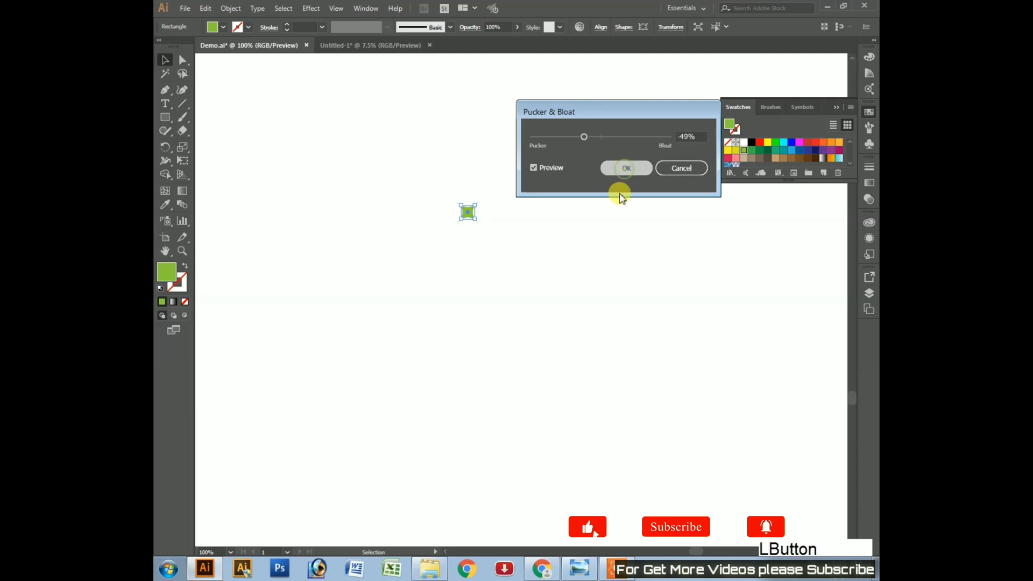
click(594, 277)
drag(426, 187, 511, 250)
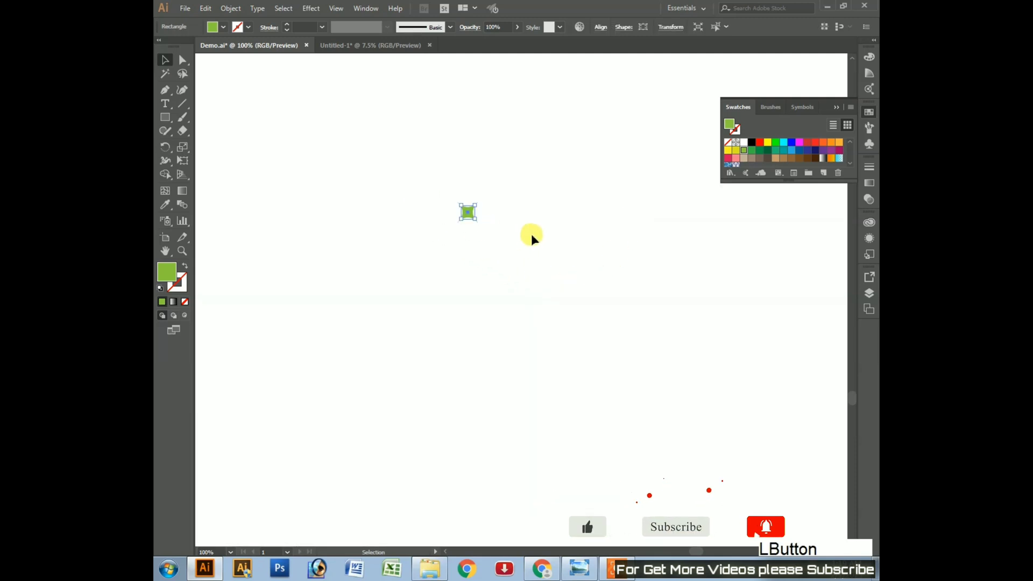
- Expand the appearance of the puckered square into an actual four-pointed star path
click(232, 8)
click(289, 144)
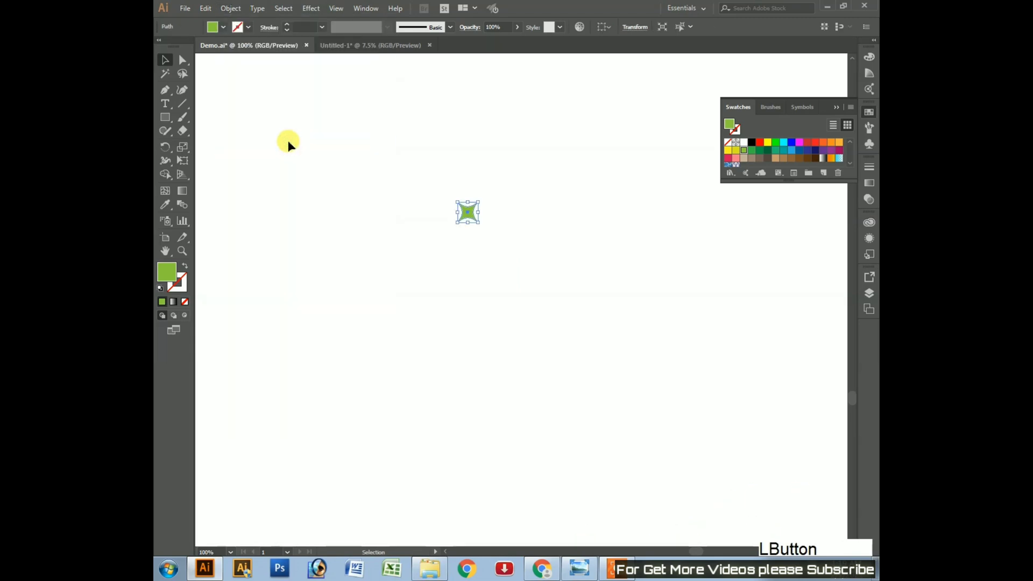
click(512, 258)
drag(411, 172, 526, 261)
key(ctrl+minus)
key(space)
drag(581, 380, 588, 281)
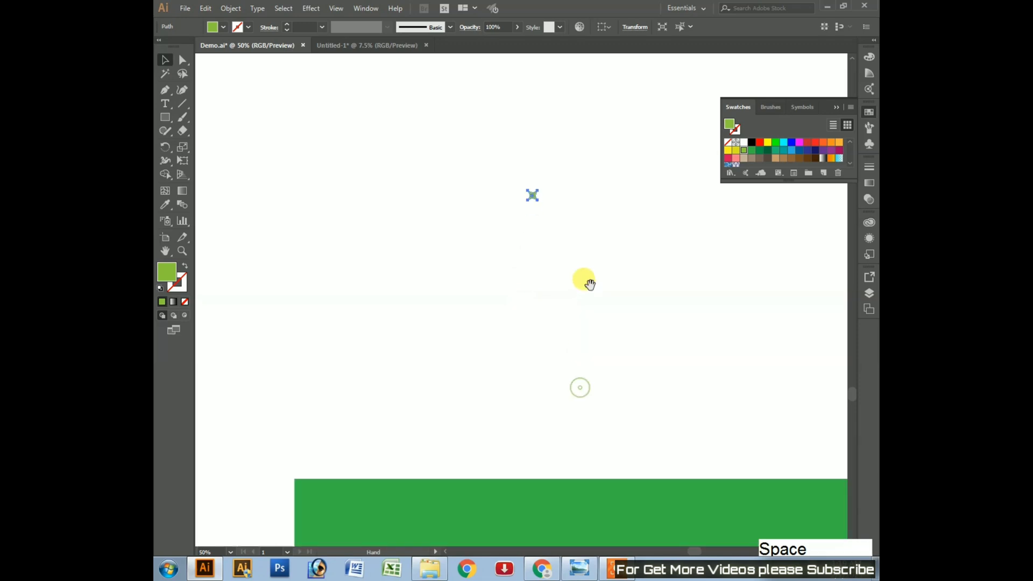
- Copy the star's width of 0.4967 in and use it as the keyboard increment in the preferences
click(636, 28)
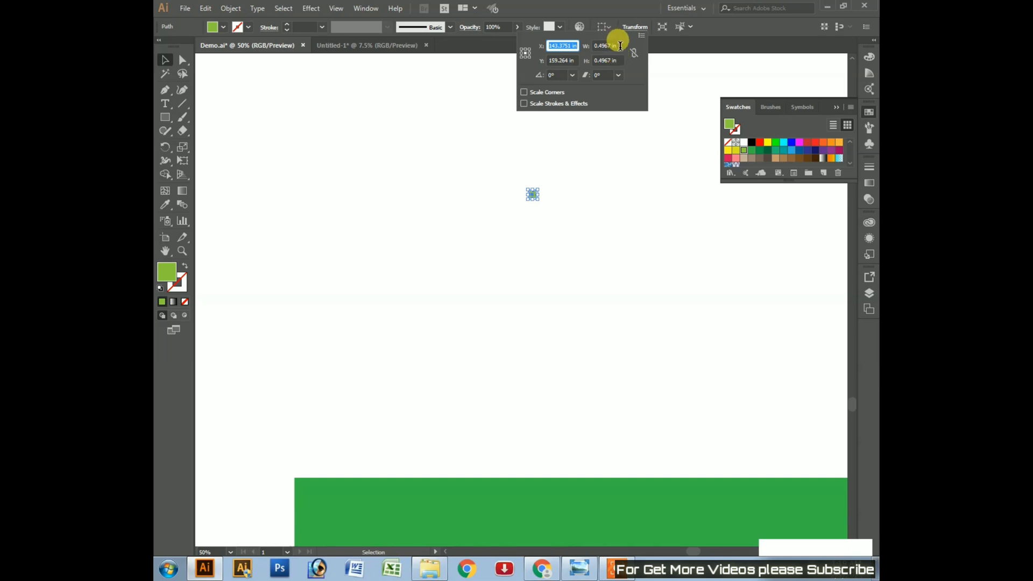
click(612, 46)
key(ctrl+c)
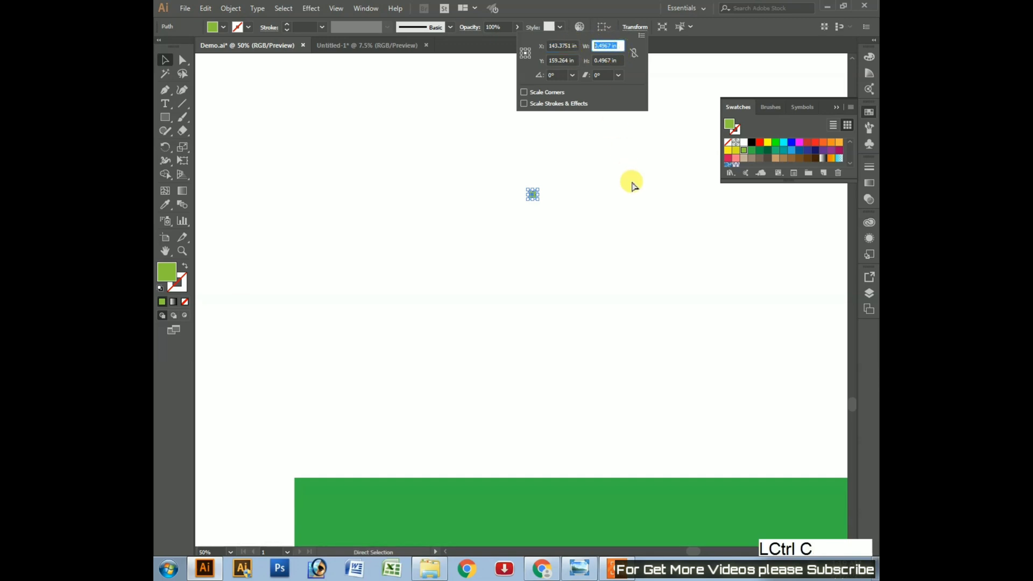
click(631, 219)
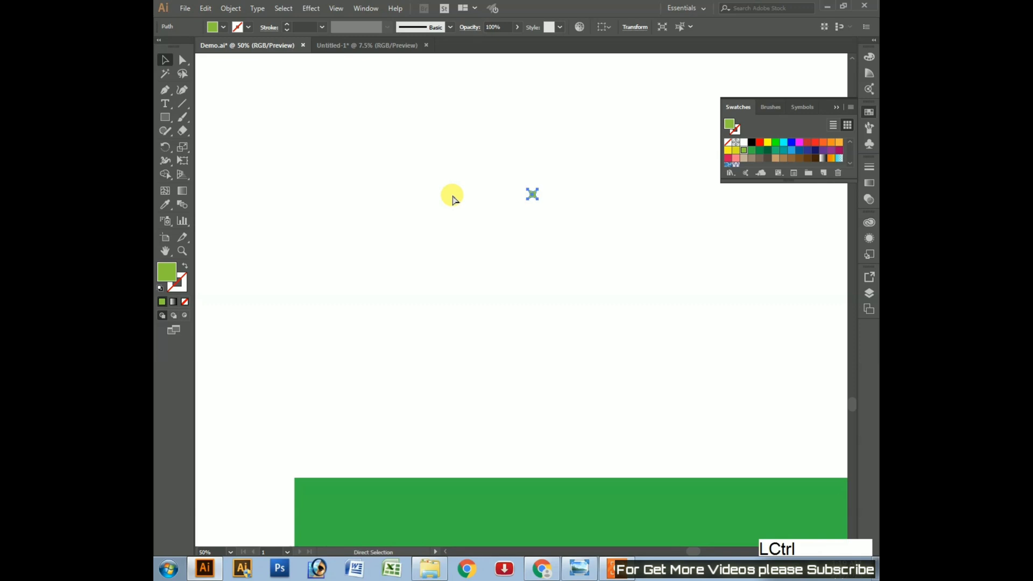
key(ctrl+k)
key(ctrl+v)
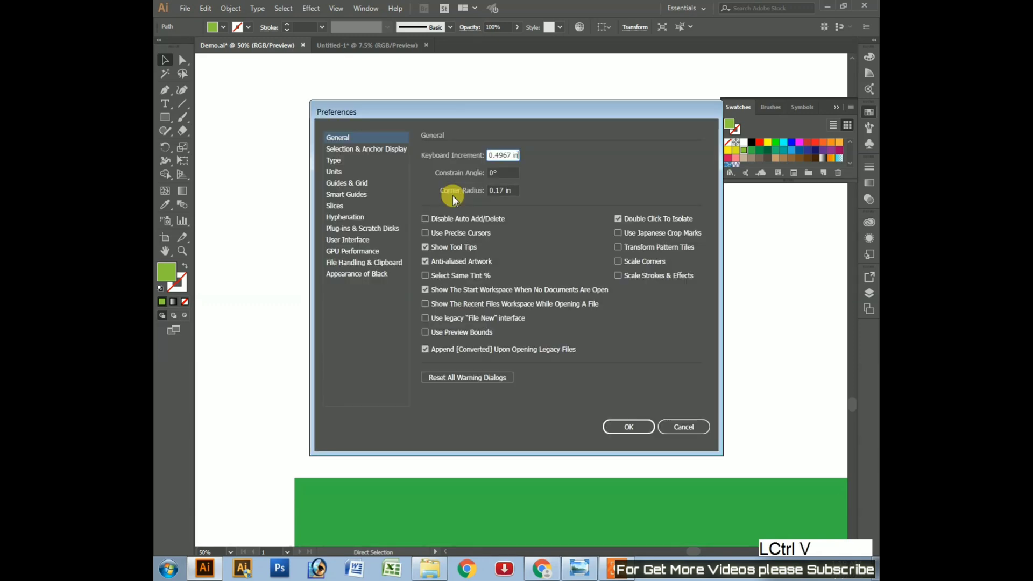
click(630, 430)
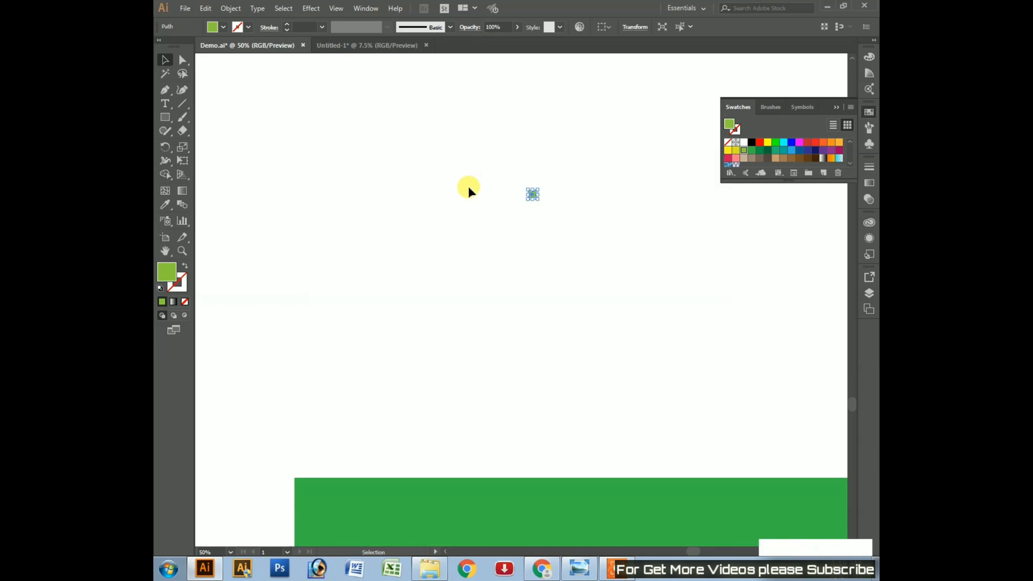
- Try a copy of the star offset one keyboard increment to its right, and remove that copy
key(alt+Right)
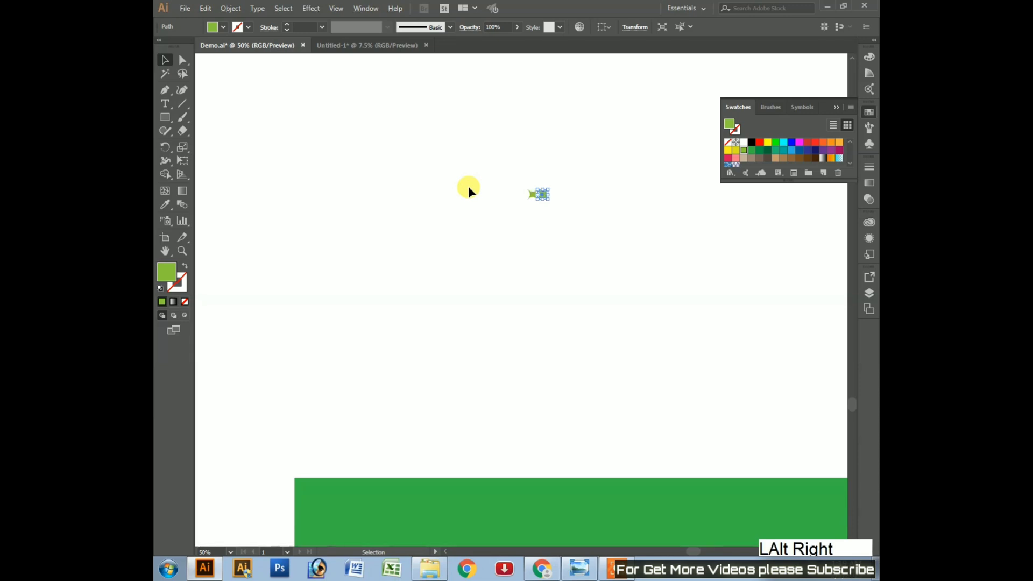
click(632, 237)
key(ctrl+KP_Add)
key(ctrl+KP_Add)
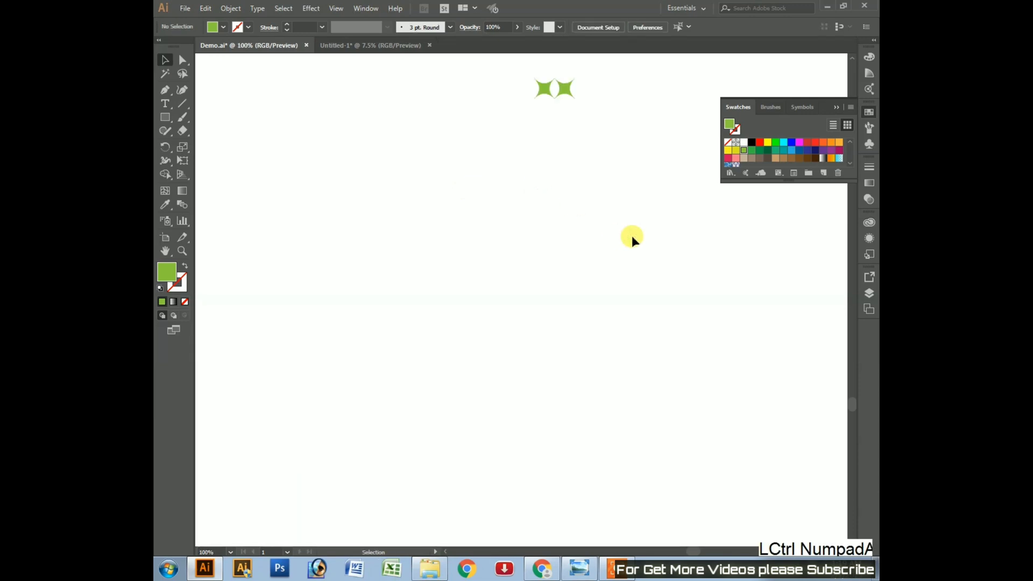
key(ctrl+KP_Subtract)
key(ctrl+KP_Subtract)
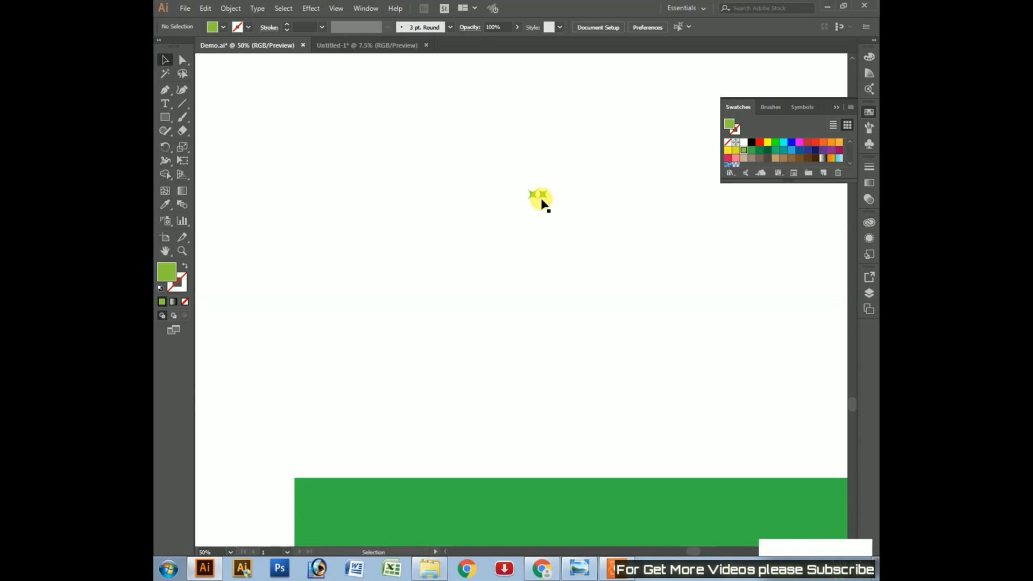
click(544, 205)
key(ctrl+KP_Subtract)
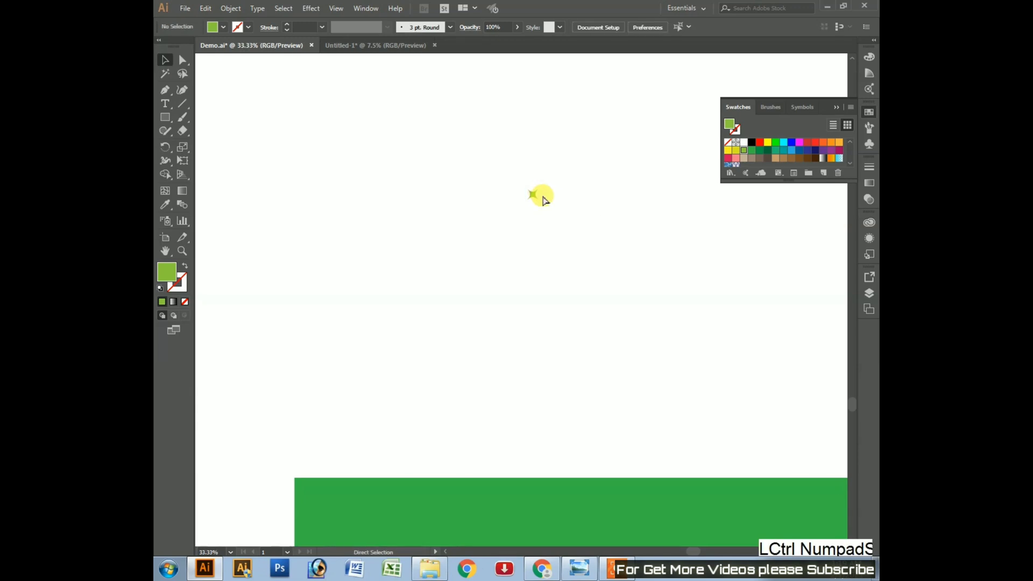
- Move the star to the empty area above the green rectangle, just outside its left edge
drag(554, 318, 560, 280)
drag(499, 165, 570, 231)
drag(541, 192, 353, 162)
click(410, 228)
key(ctrl+KP_Subtract)
drag(457, 249, 445, 292)
drag(535, 334, 373, 167)
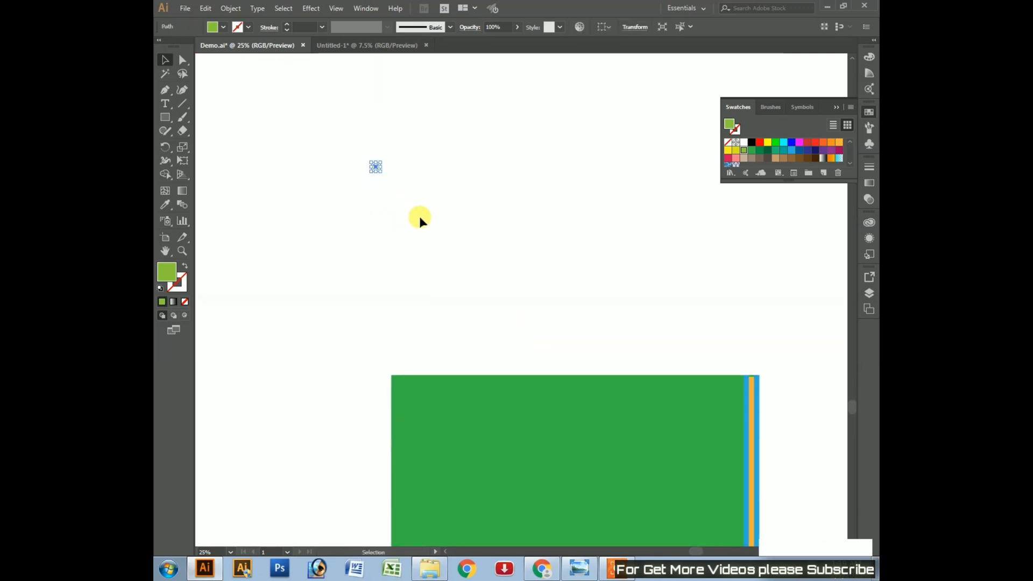
key(ctrl+KP_Subtract)
drag(492, 240, 534, 272)
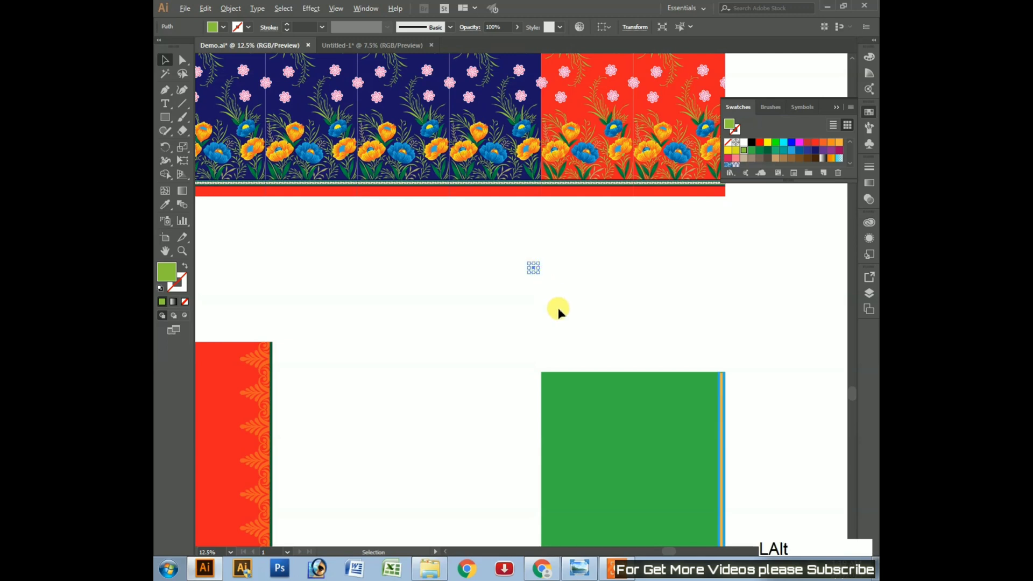
- Duplicate the star rightward at one-increment spacing, repeating until the row extends beyond the green panel's width
key(alt+Right)
key(ctrl)
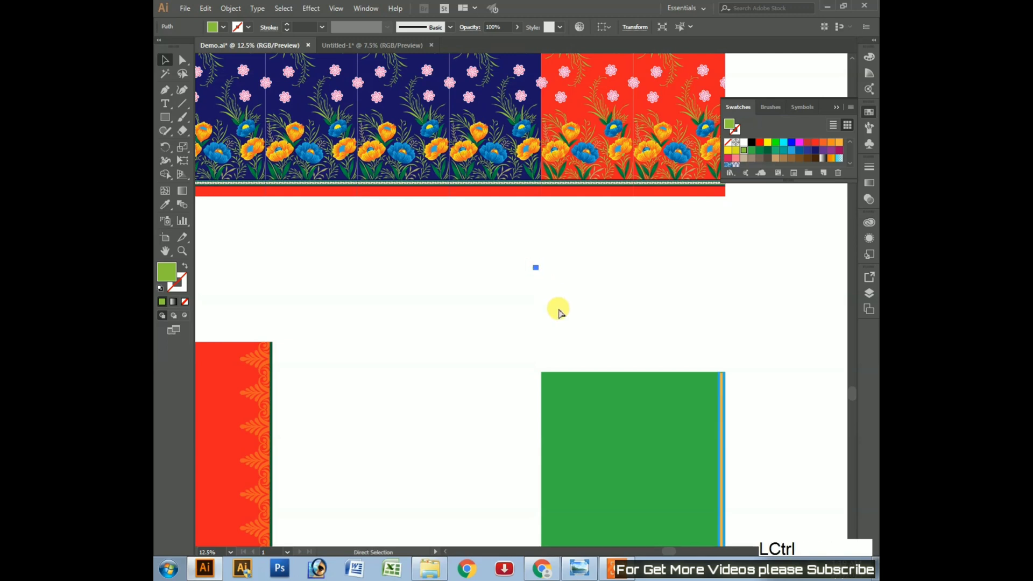
key(ctrl+KP_Add)
key(ctrl+KP_Add)
key(ctrl+KP_Add)
key(ctrl+KP_Add)
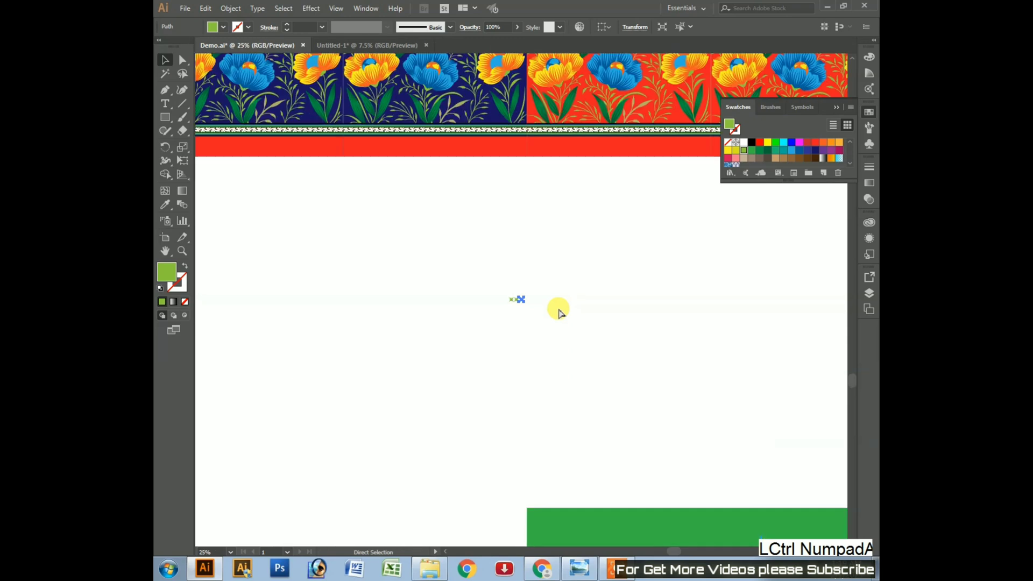
key(space)
drag(540, 387, 395, 263)
key(ctrl+d)
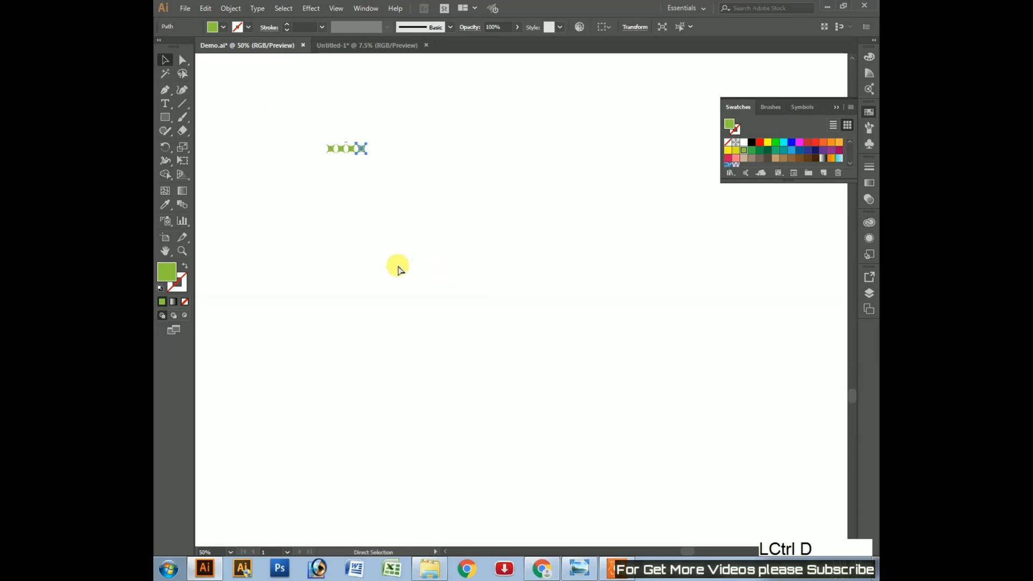
key(ctrl+d)
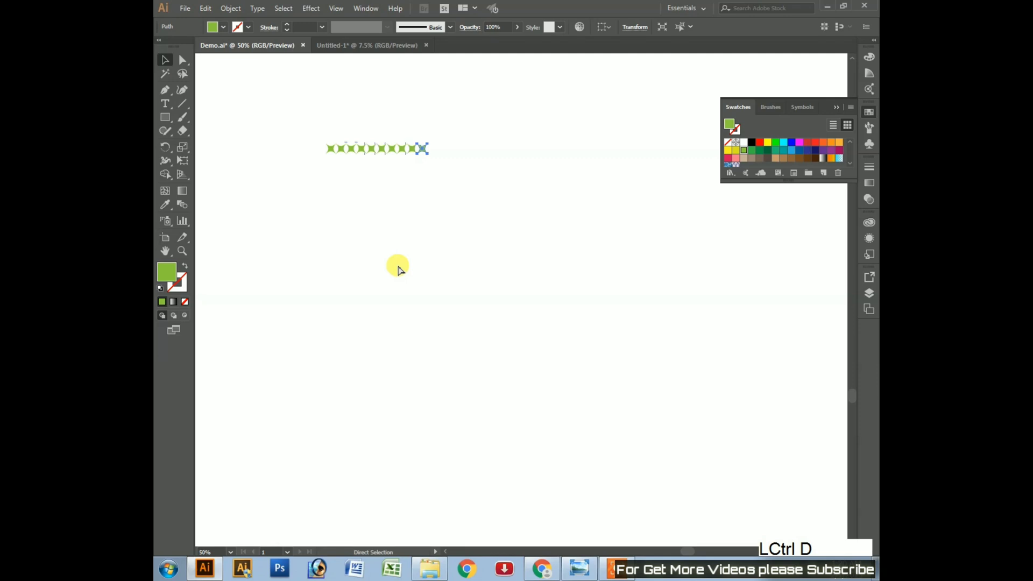
key(ctrl+d)
key(ctrl+d)
key(ctrl+d)
key(ctrl+d)
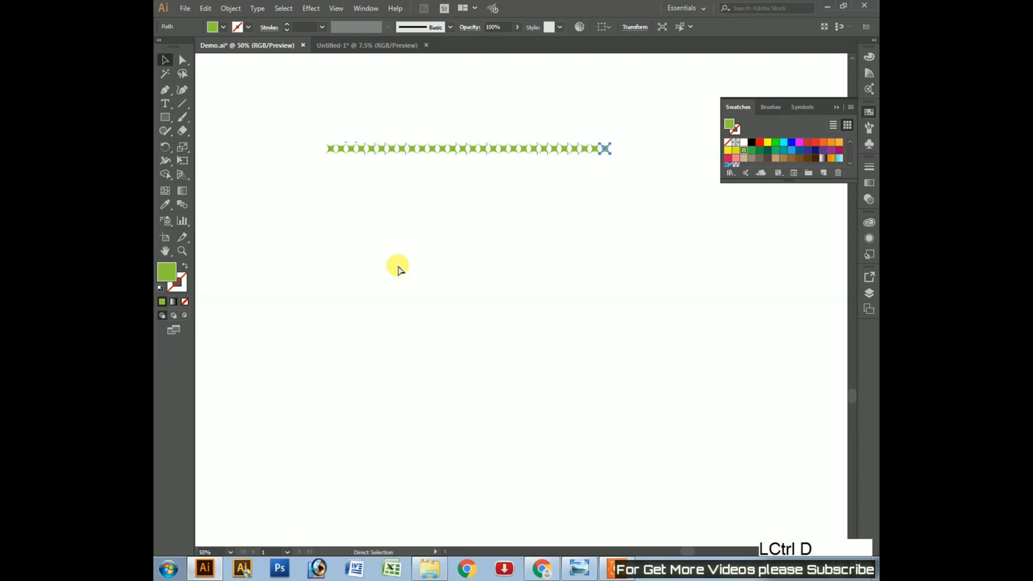
key(ctrl+d)
key(ctrl+d)
key(ctrl+d)
key(ctrl+d)
key(ctrl+d)
key(ctrl+minus)
key(ctrl+minus)
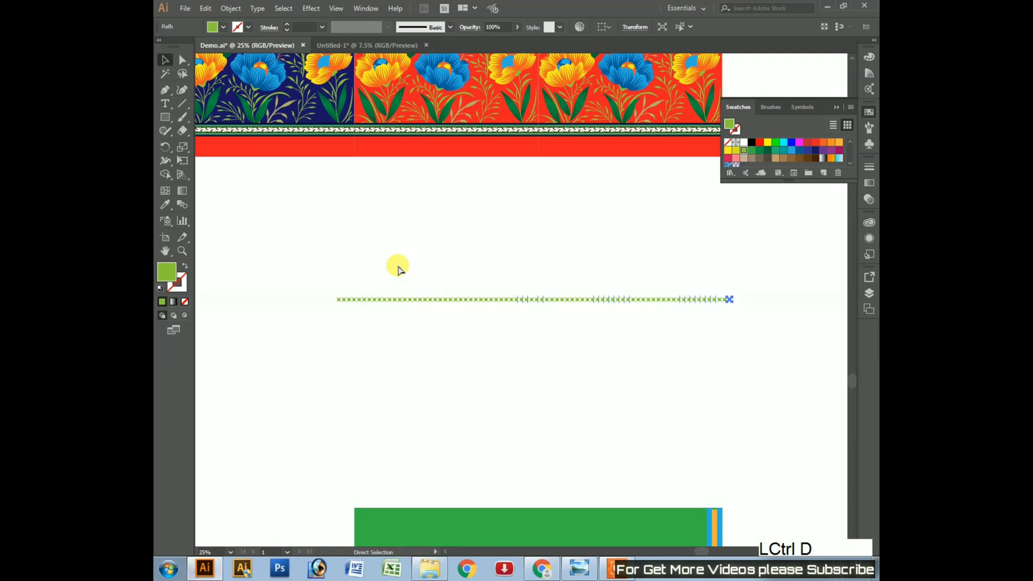
- Select the whole star row and repeat copies downward at one-increment spacing to build a grid taller than the green panel
click(520, 409)
drag(279, 260, 765, 343)
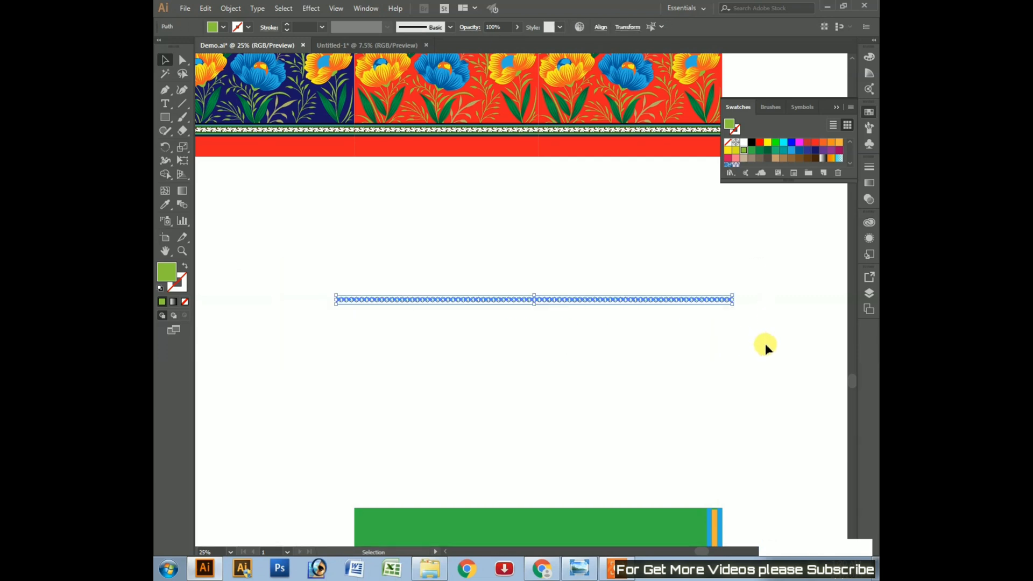
key(alt+Down)
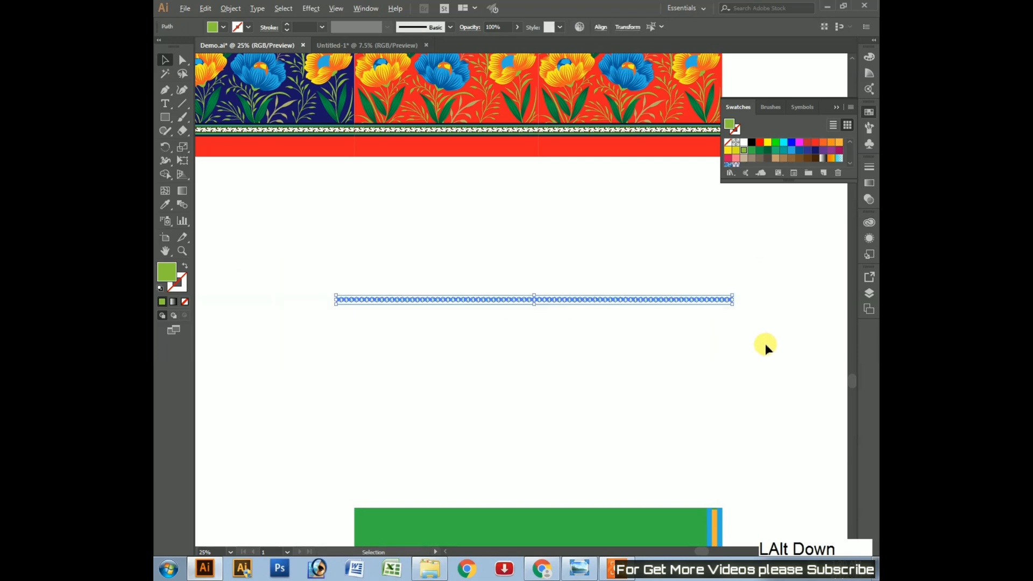
key(ctrl+d)
key(ctrl+d)
key(ctrl+d)
key(ctrl+d)
key(ctrl+d)
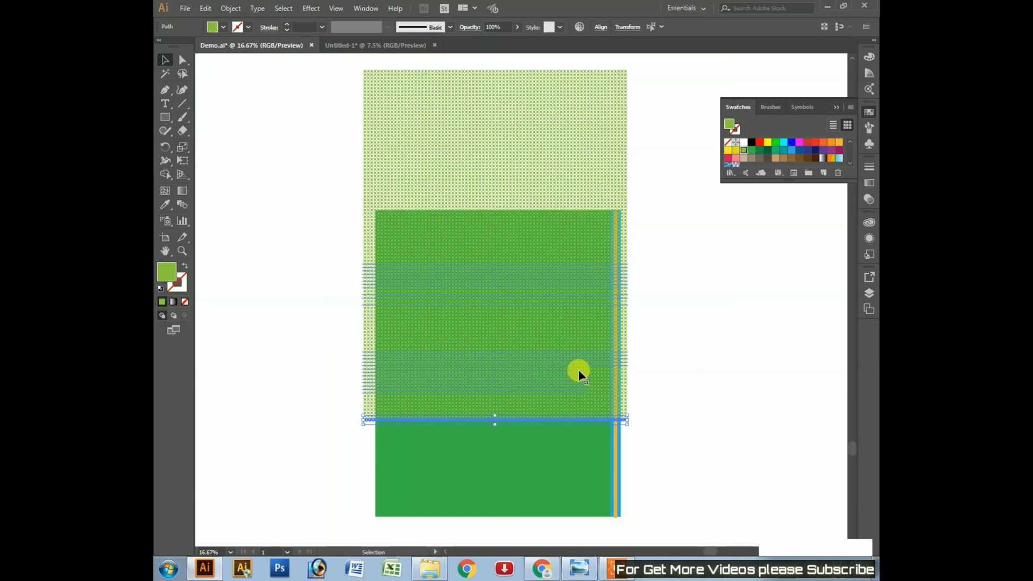
- Select all the star rows and group them into a single pattern grid
click(786, 370)
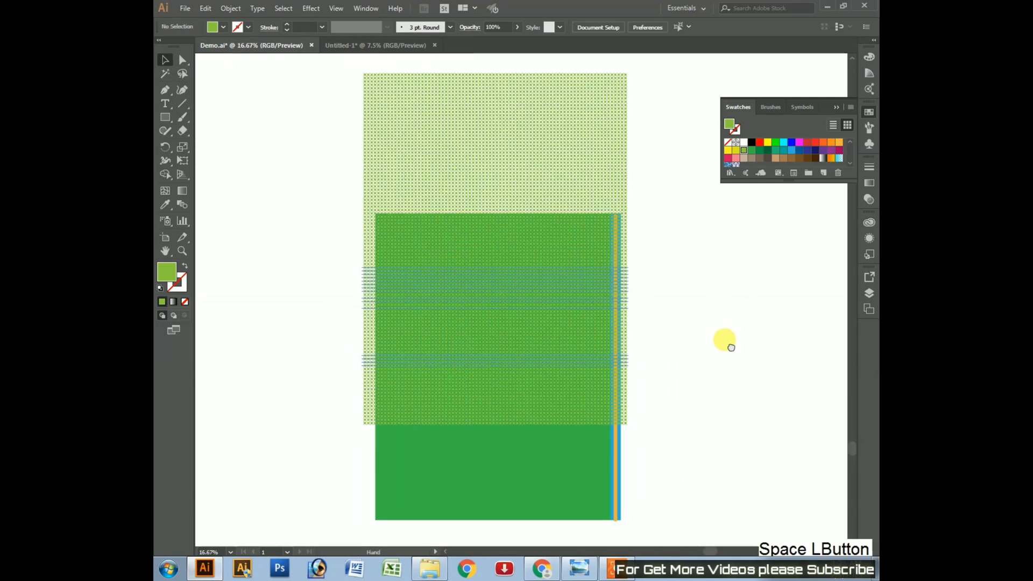
drag(721, 341, 722, 370)
drag(291, 67, 684, 486)
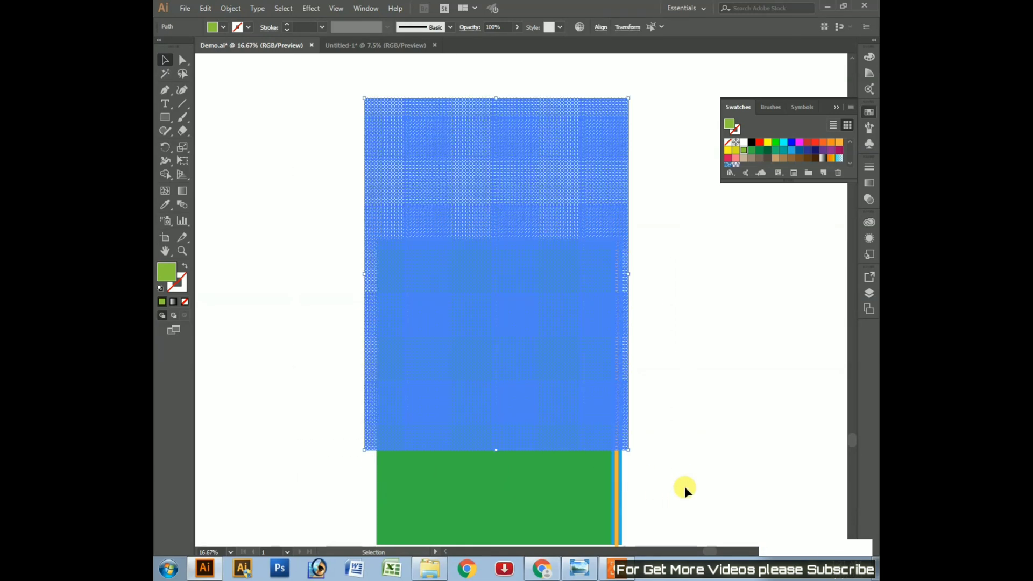
key(ctrl+g)
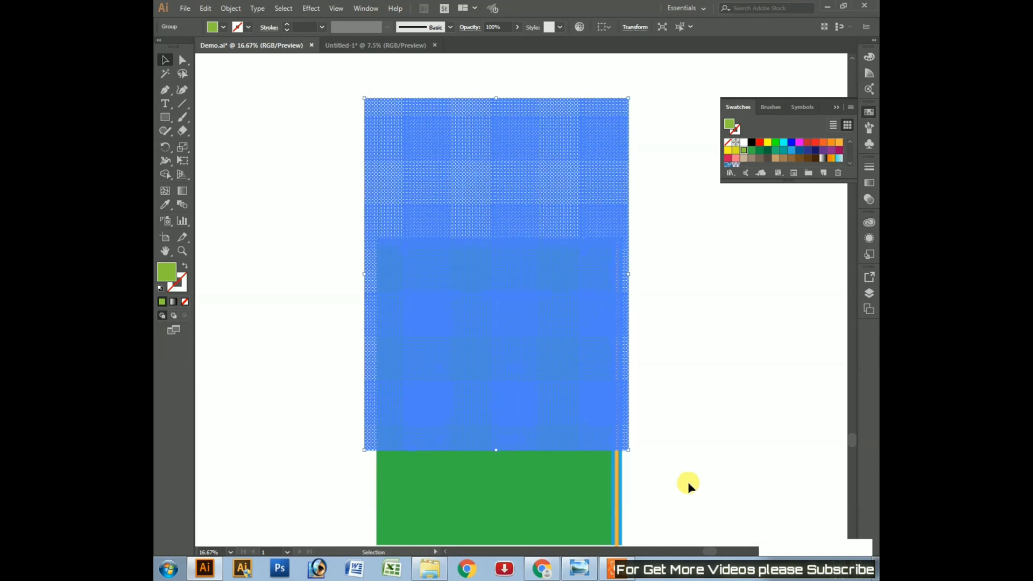
- Move the grouped star grid down over the green panel so it covers the whole panel, with their right edges aligned
click(735, 370)
drag(735, 369, 521, 238)
drag(683, 271, 684, 302)
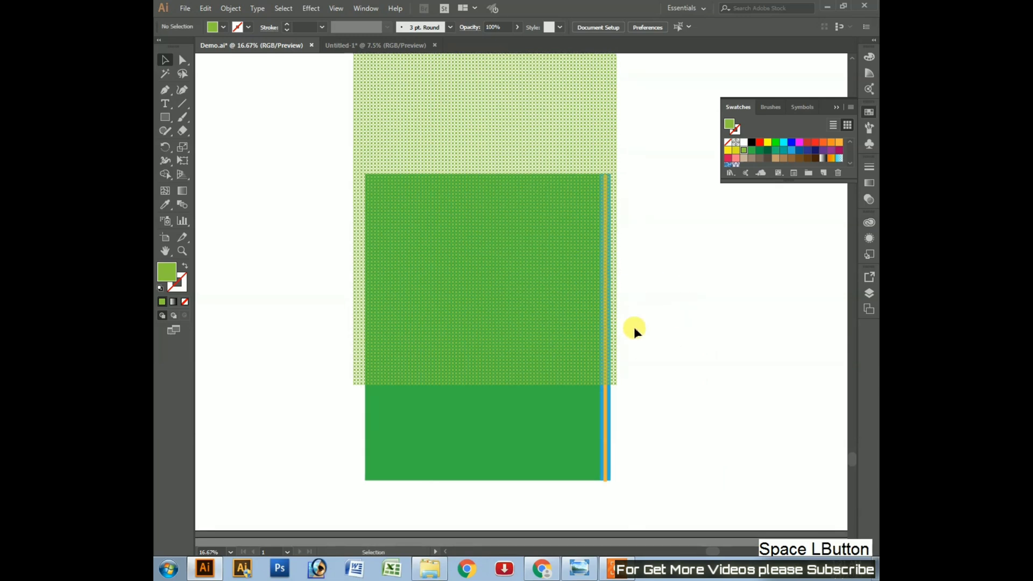
key(ctrl)
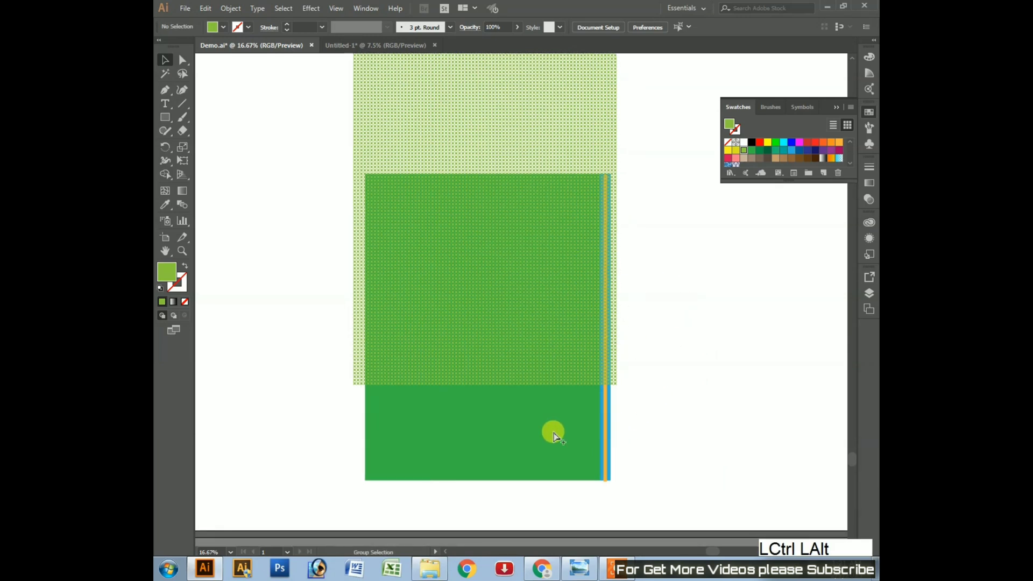
ctrl+alt+click(554, 435)
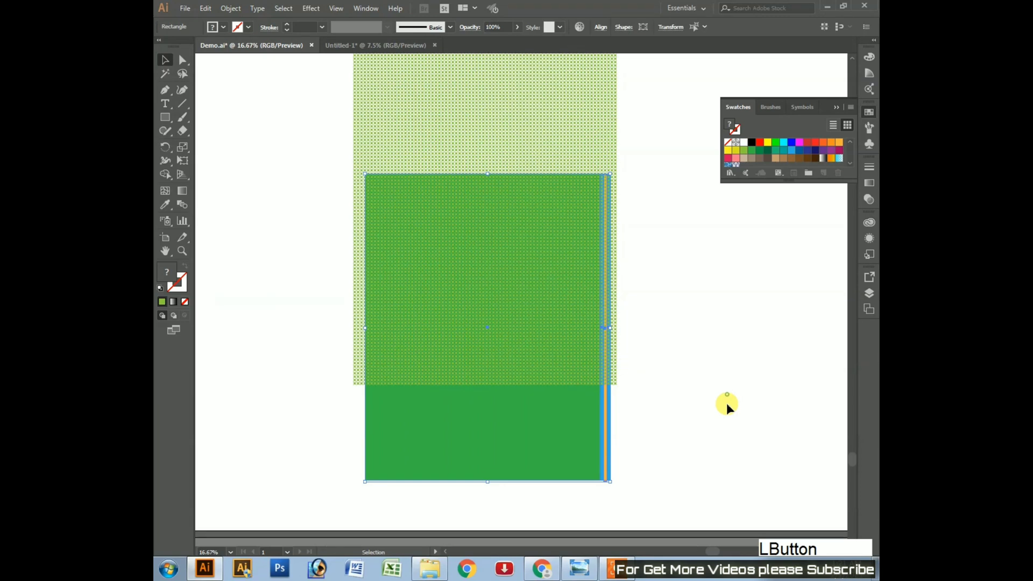
click(726, 403)
drag(495, 192, 679, 323)
click(679, 322)
- Copy the panel's green background rectangle and paste it in place in front of the star grid
key(ctrl+KP_Add)
key(ctrl+KP_Add)
key(ctrl+KP_Add)
key(ctrl+KP_Add)
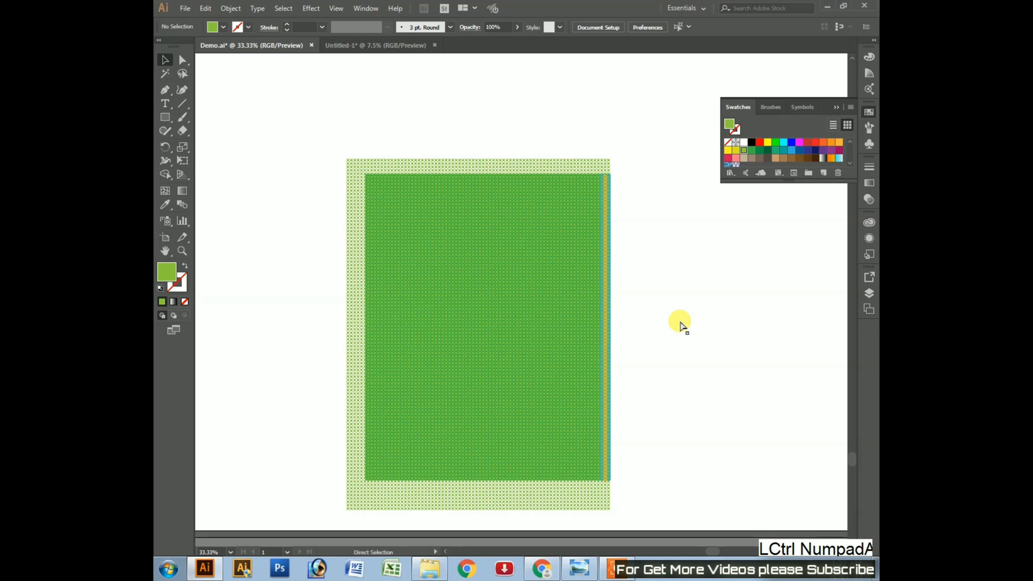
key(ctrl+KP_Add)
key(ctrl+KP_Add)
key(a)
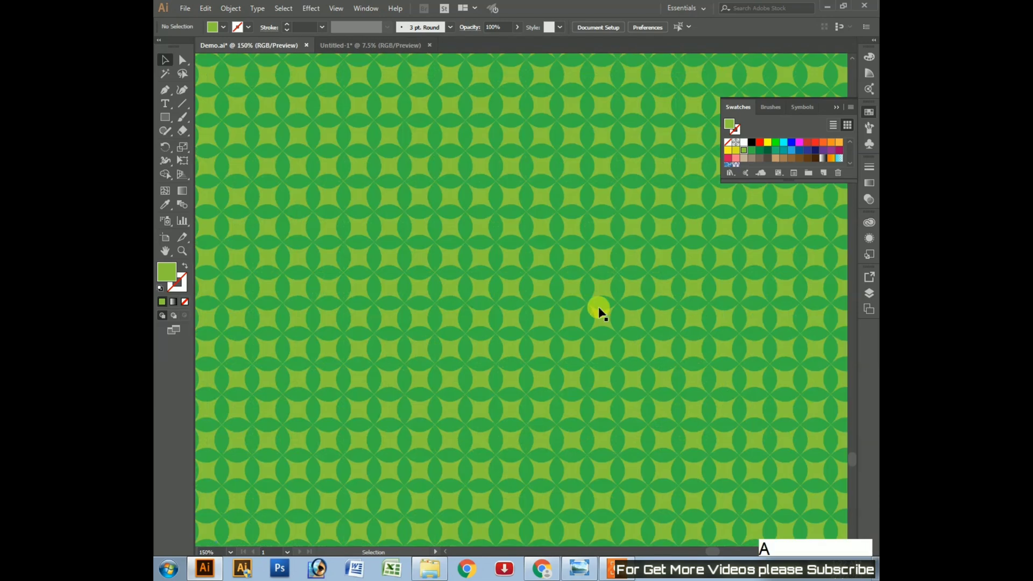
click(573, 276)
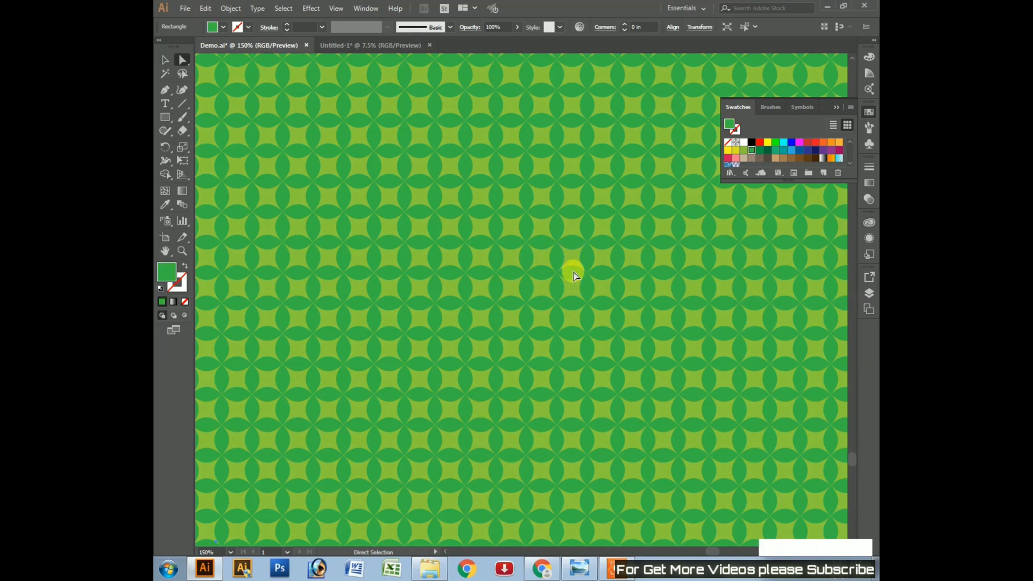
key(v)
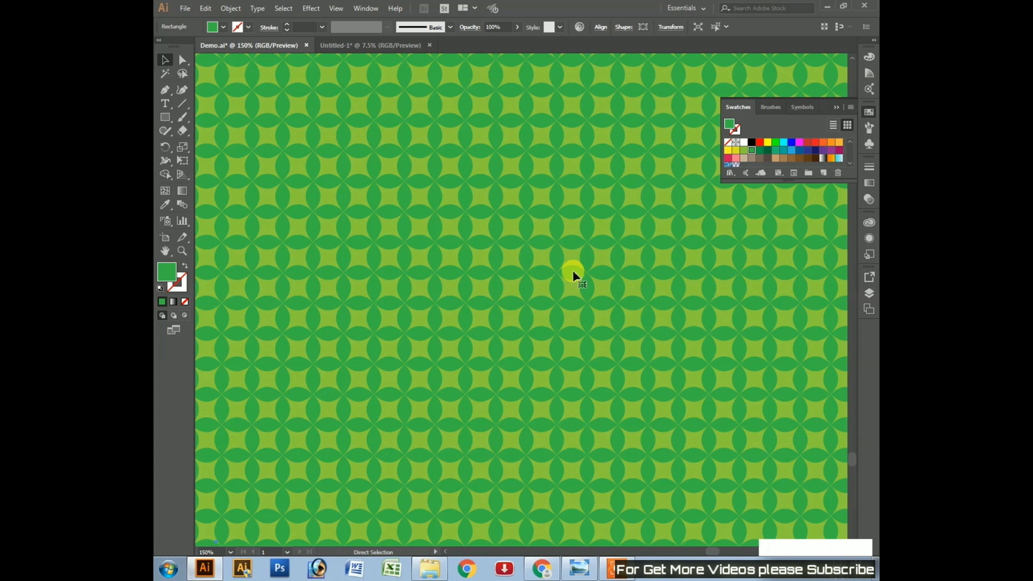
click(574, 274)
key(ctrl+KP_Subtract)
key(ctrl+KP_Subtract)
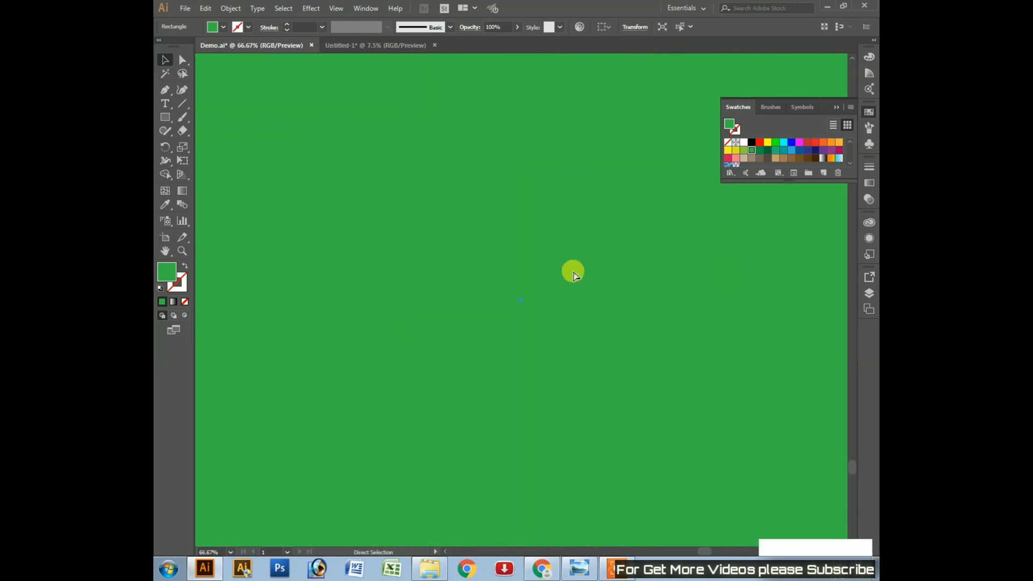
key(v)
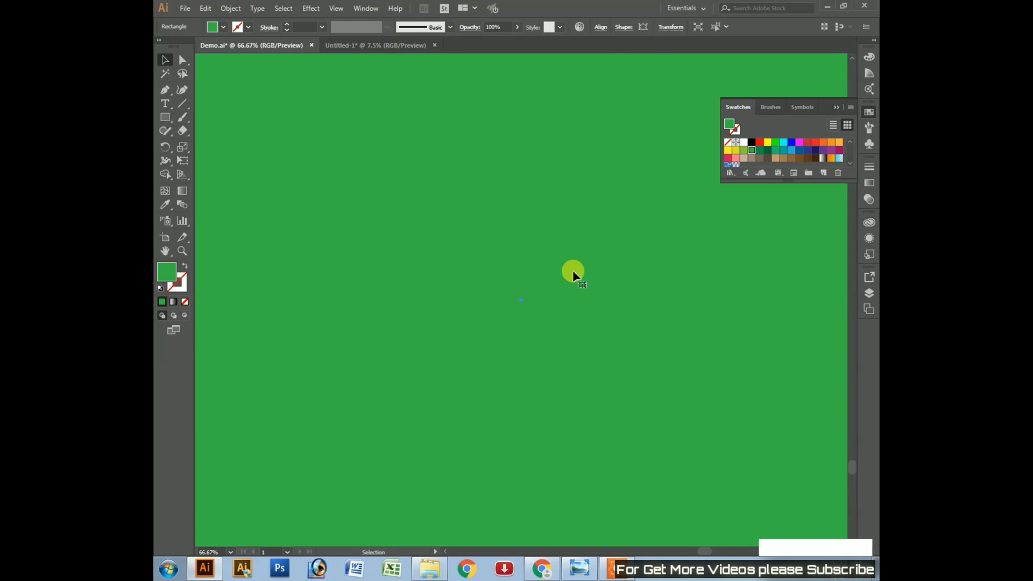
key(ctrl+KP_Subtract)
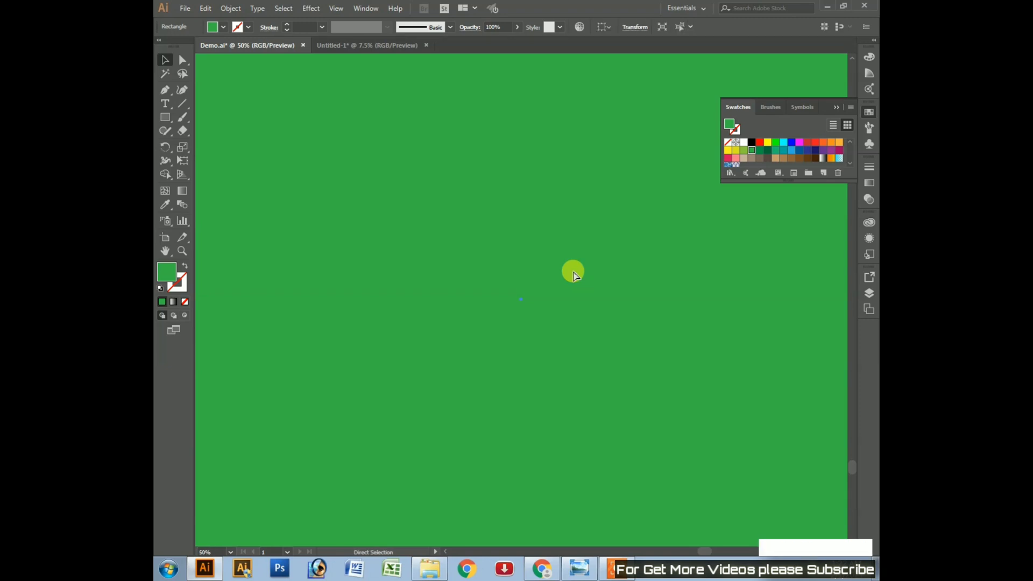
key(ctrl+KP_Subtract)
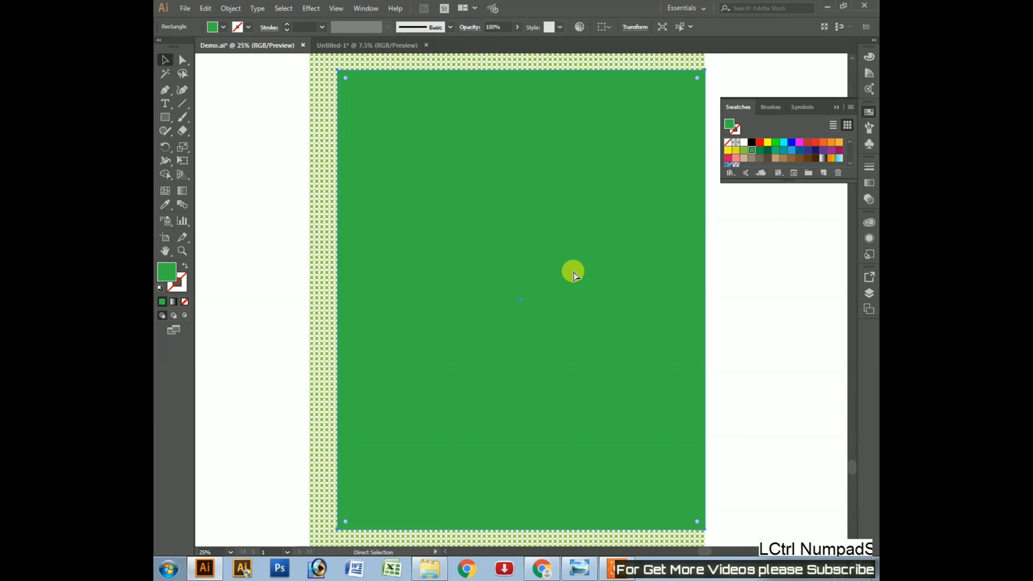
- Make a clipping mask from the front green rectangle, the star grid and the panel to trim the pattern to the panel's outline
drag(712, 327, 677, 280)
drag(270, 94, 682, 502)
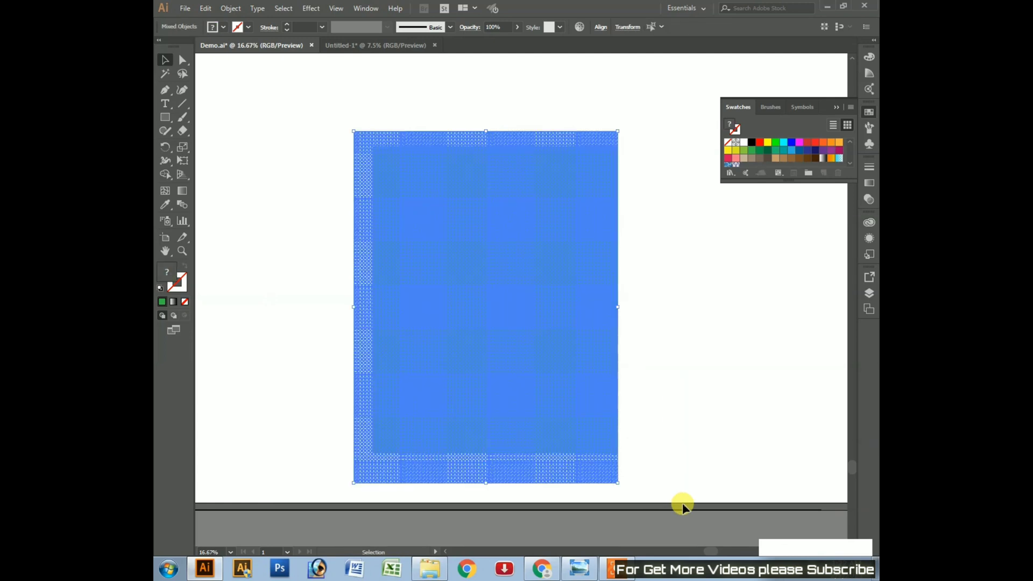
key(ctrl+7)
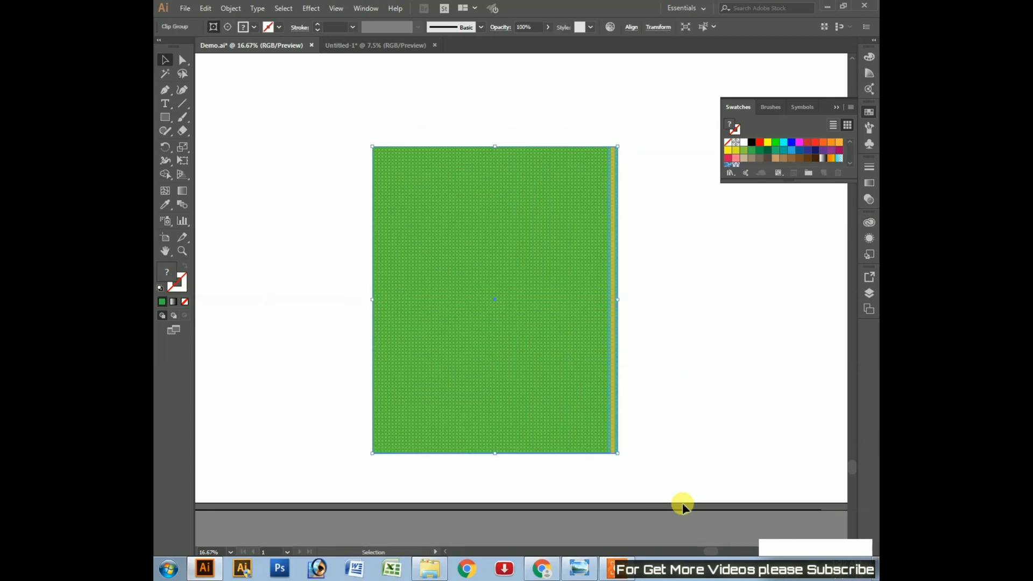
click(704, 388)
- Examine the clipped star pattern up close and across the panel's edges and side strips
key(ctrl+plus)
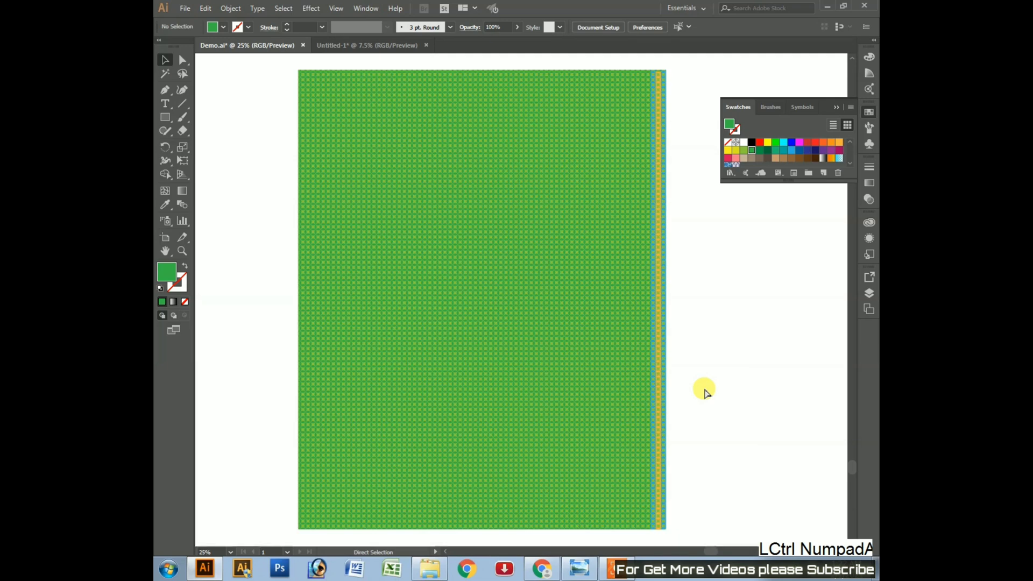
key(ctrl+plus)
drag(716, 380, 753, 385)
key(ctrl+plus)
key(ctrl+minus)
drag(492, 350, 611, 362)
key(ctrl+plus)
key(ctrl+plus)
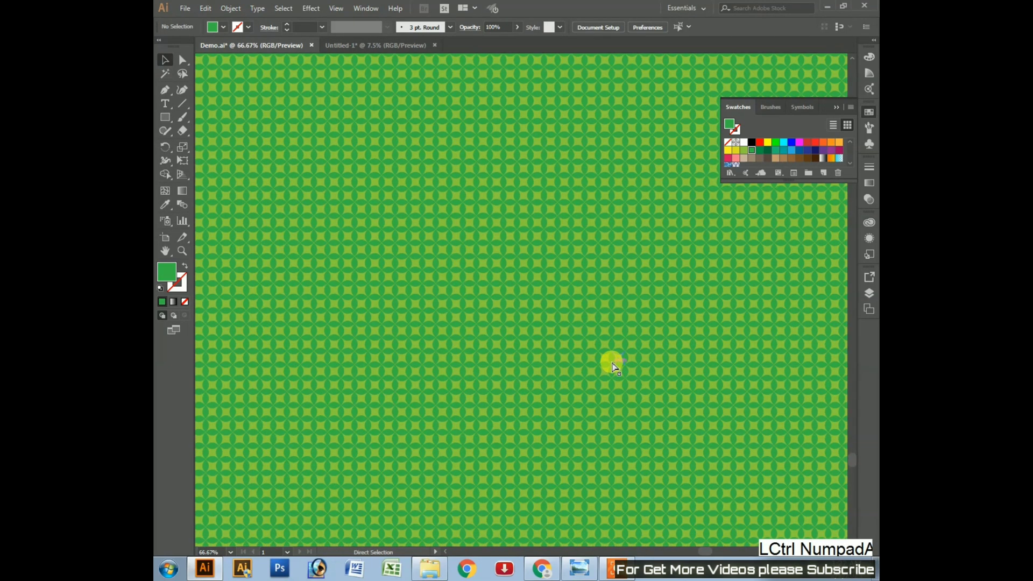
drag(604, 256, 515, 275)
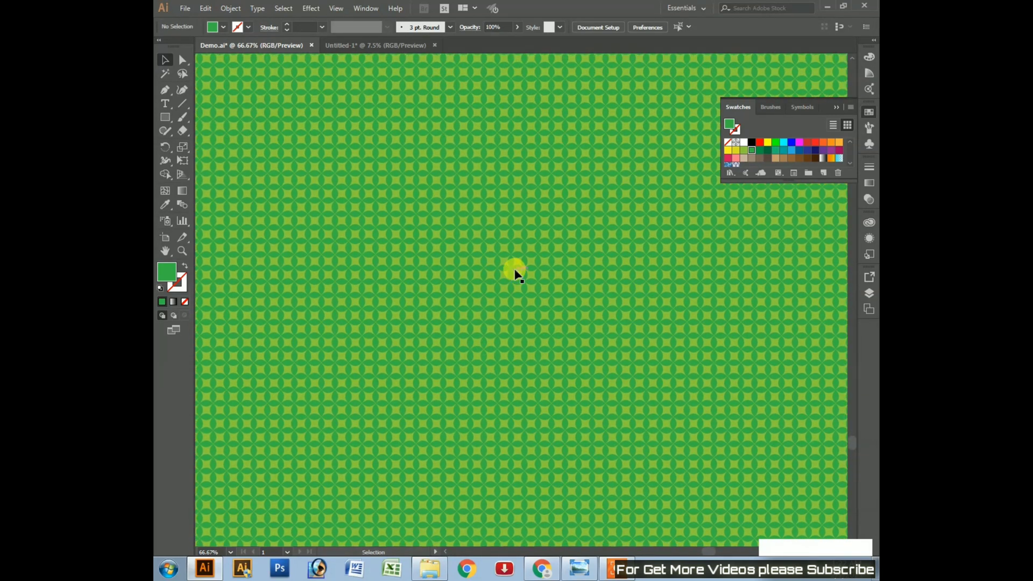
key(ctrl+KP_Subtract)
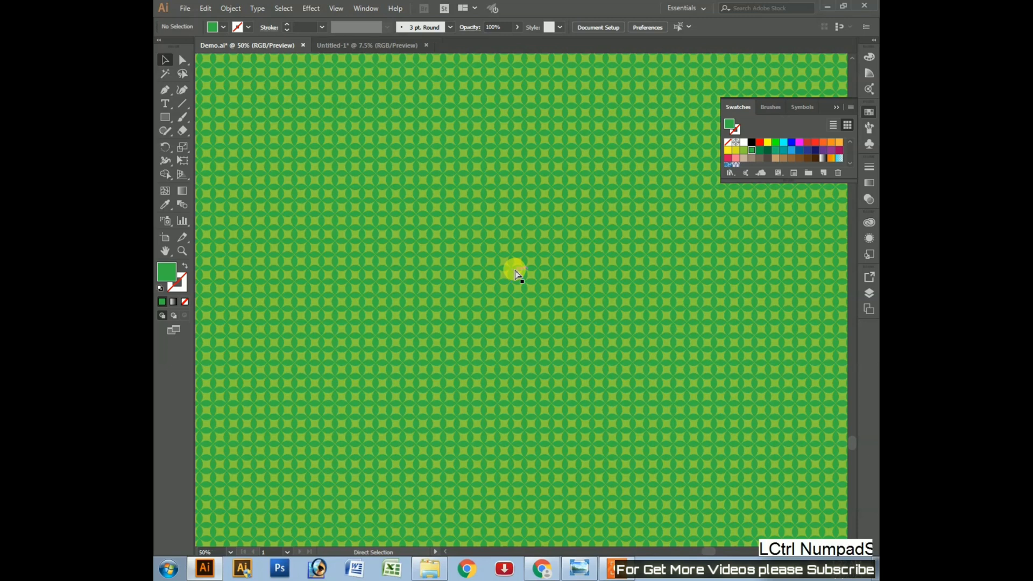
key(space)
drag(406, 240, 454, 273)
drag(346, 177, 499, 200)
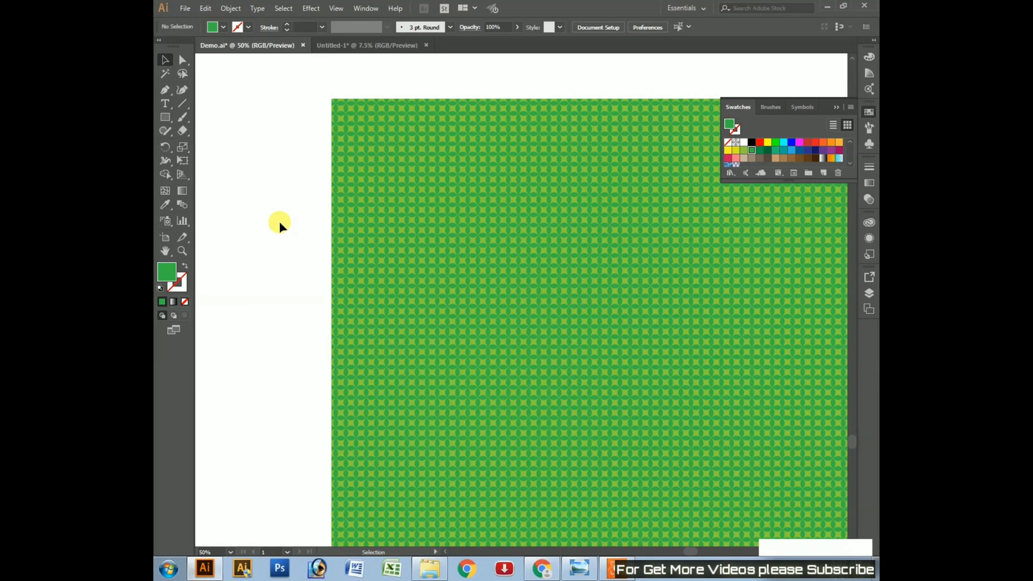
drag(472, 428, 406, 349)
key(ctrl+minus)
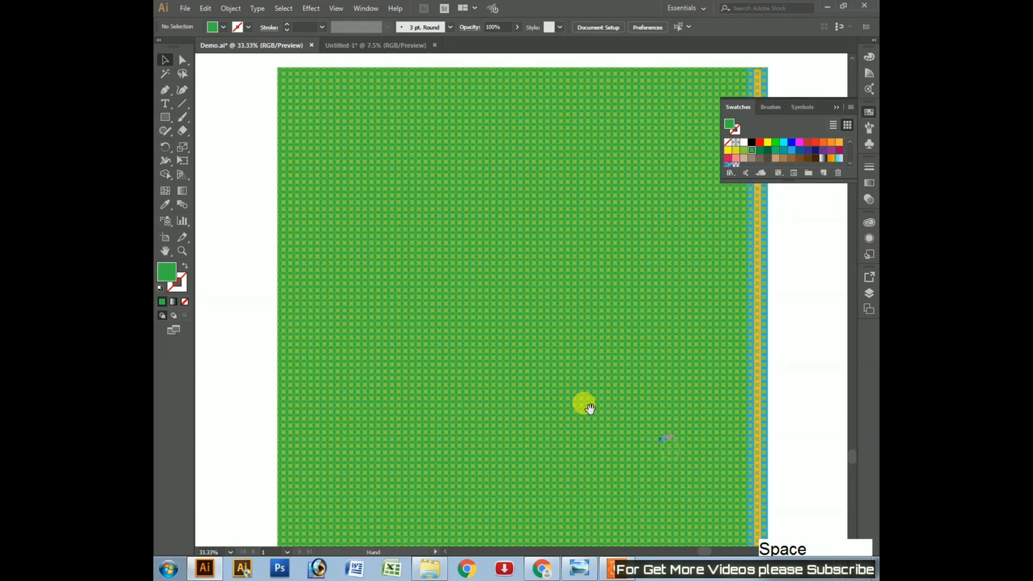
click(604, 423)
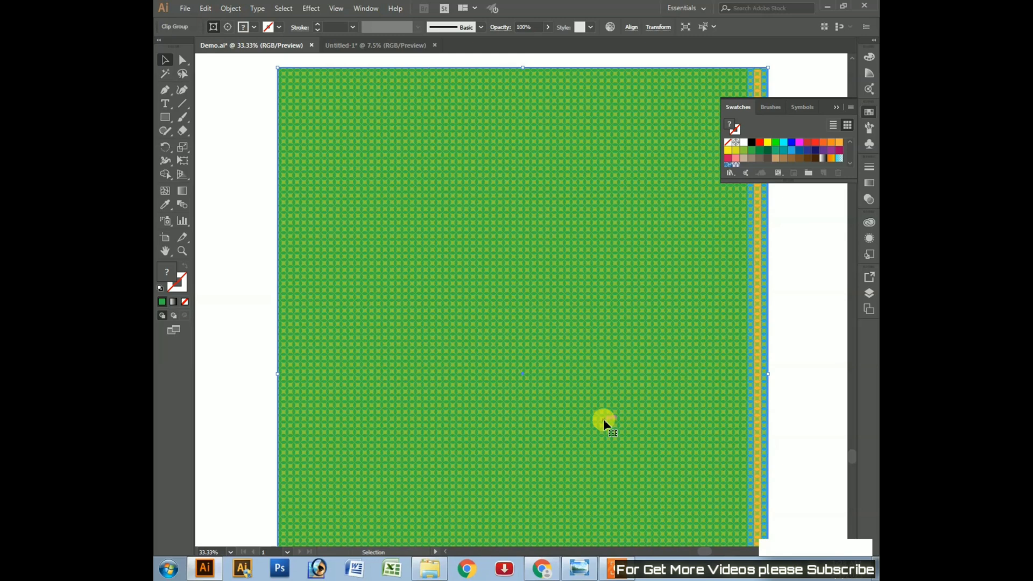
key(ctrl+KP_Subtract)
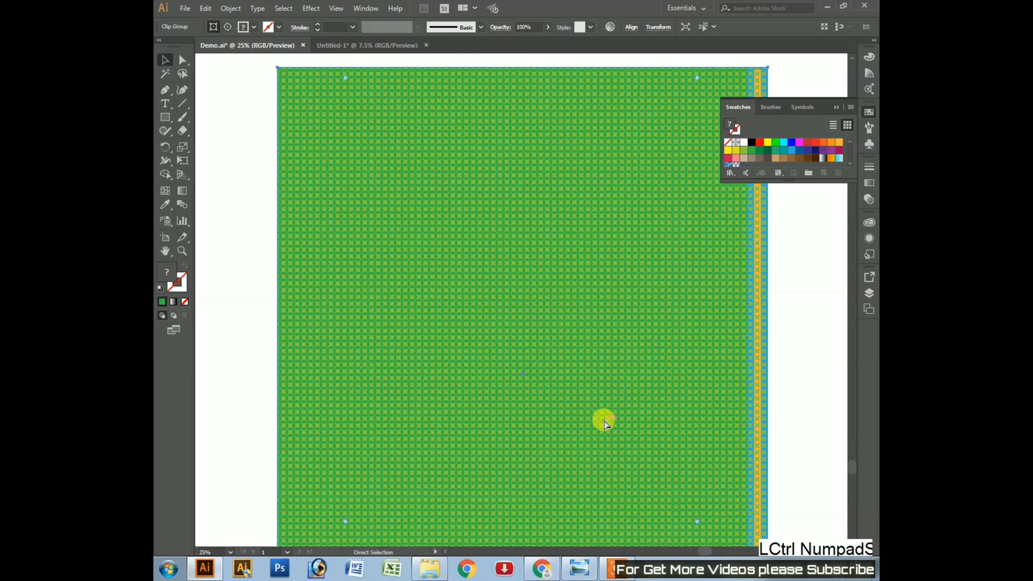
drag(736, 430, 684, 390)
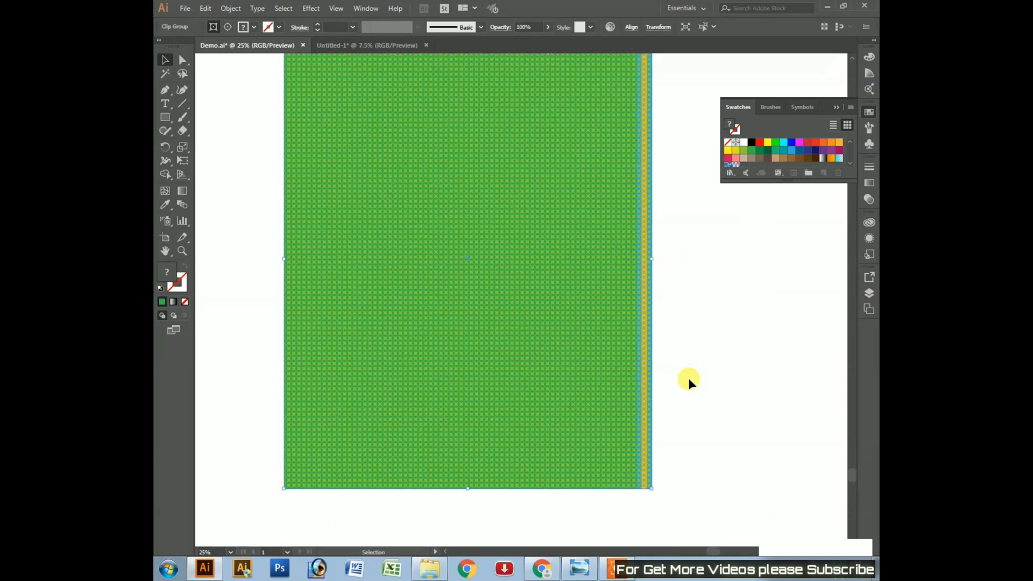